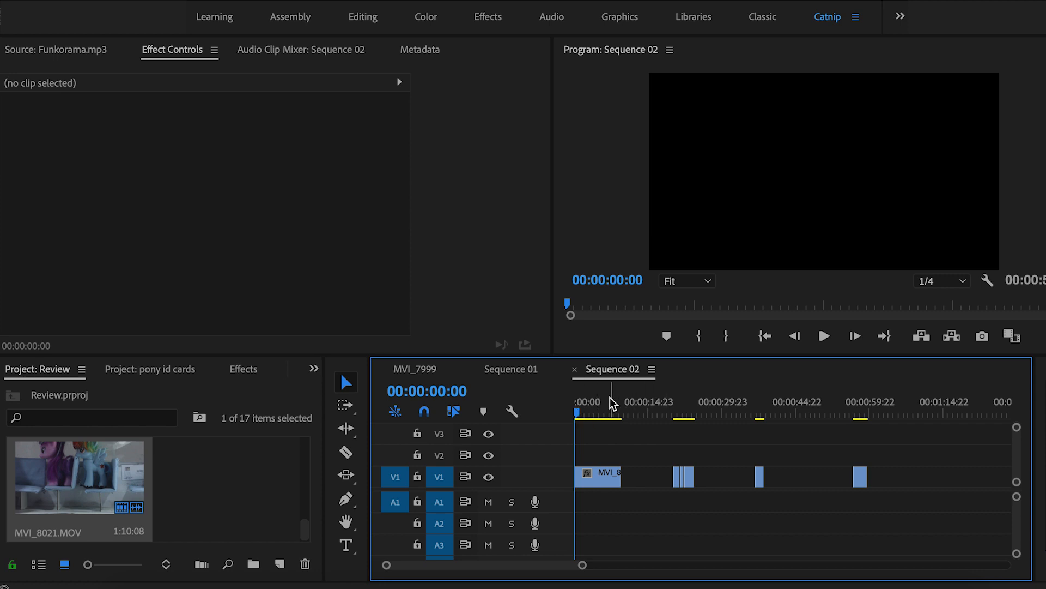
Preview each of the four sequence clips, returning the playhead to the first clip
{"action": "left_click", "coordinate": [588, 406]}
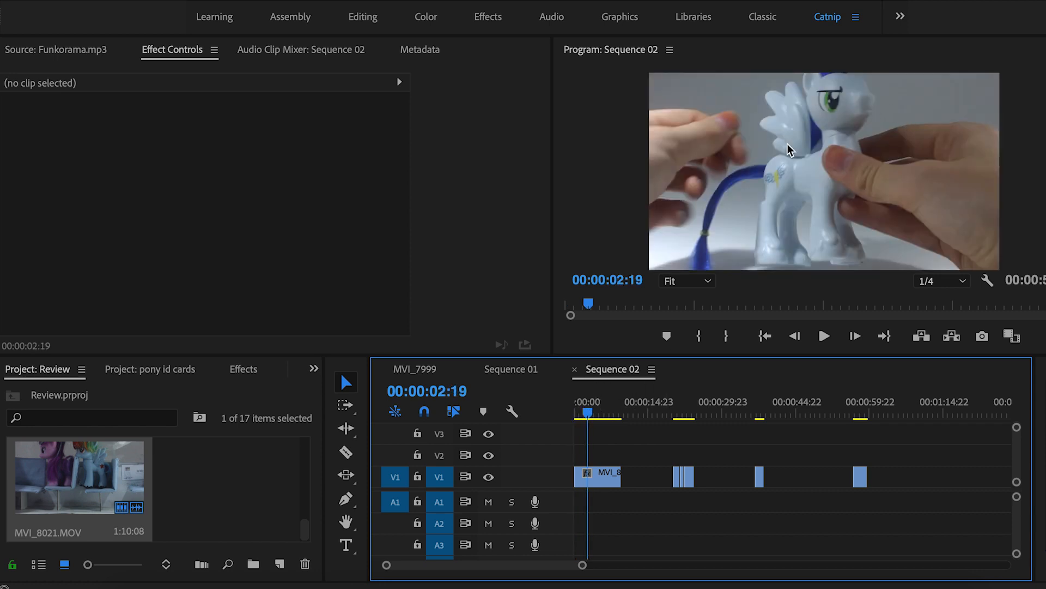
{"action": "left_click_drag", "start_coordinate": [680, 413], "coordinate": [678, 412]}
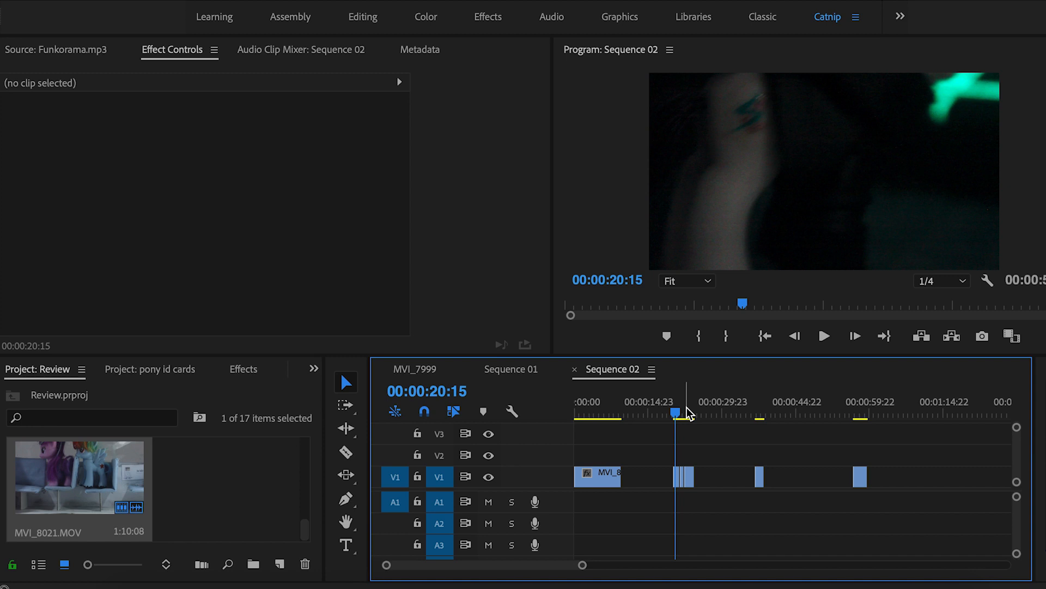
{"action": "left_click", "coordinate": [760, 413]}
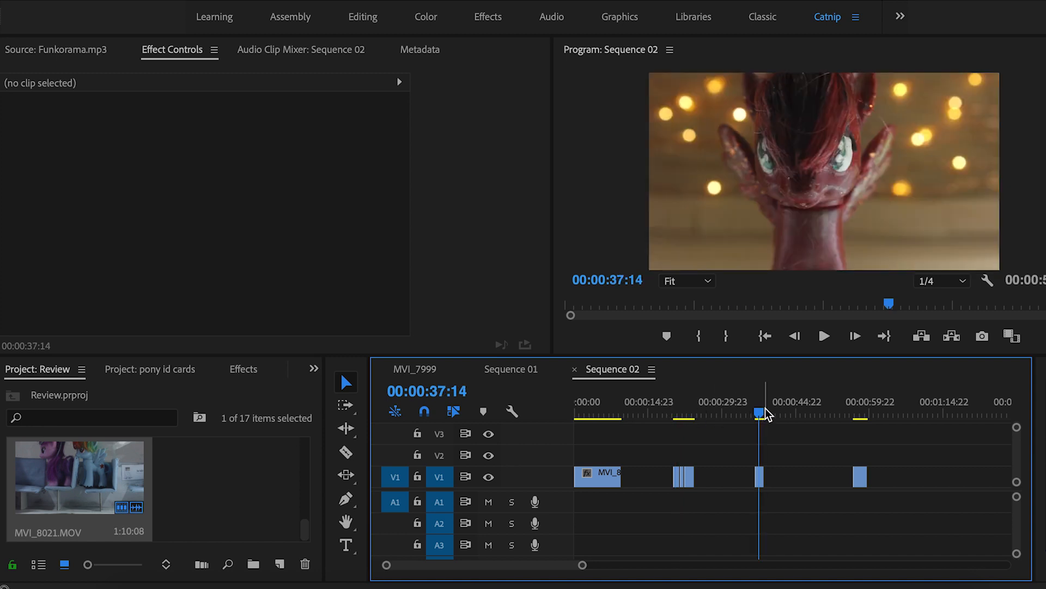
{"action": "left_click", "coordinate": [858, 409]}
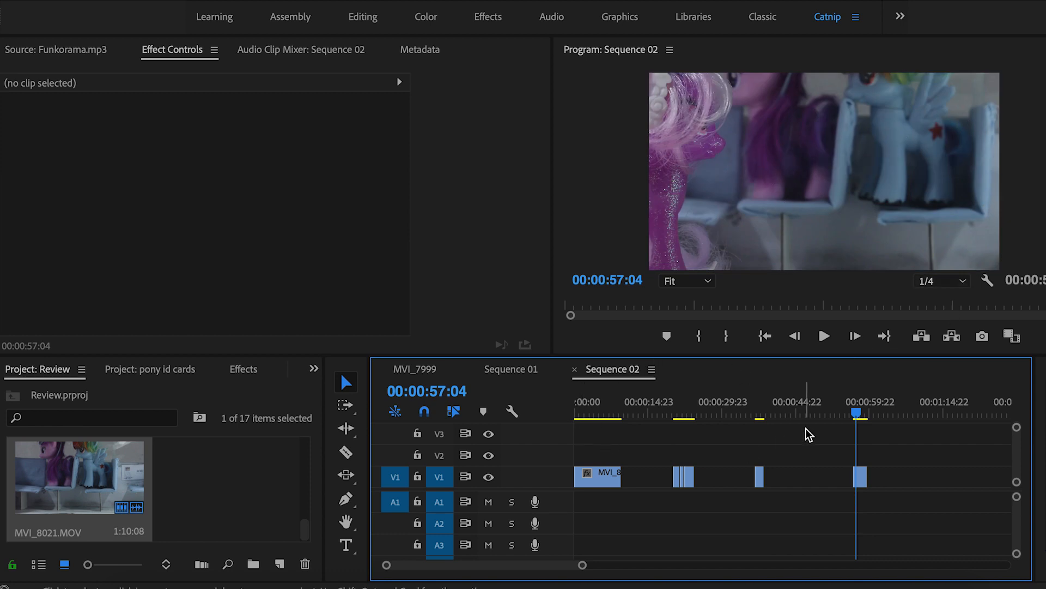
{"action": "left_click", "coordinate": [588, 415]}
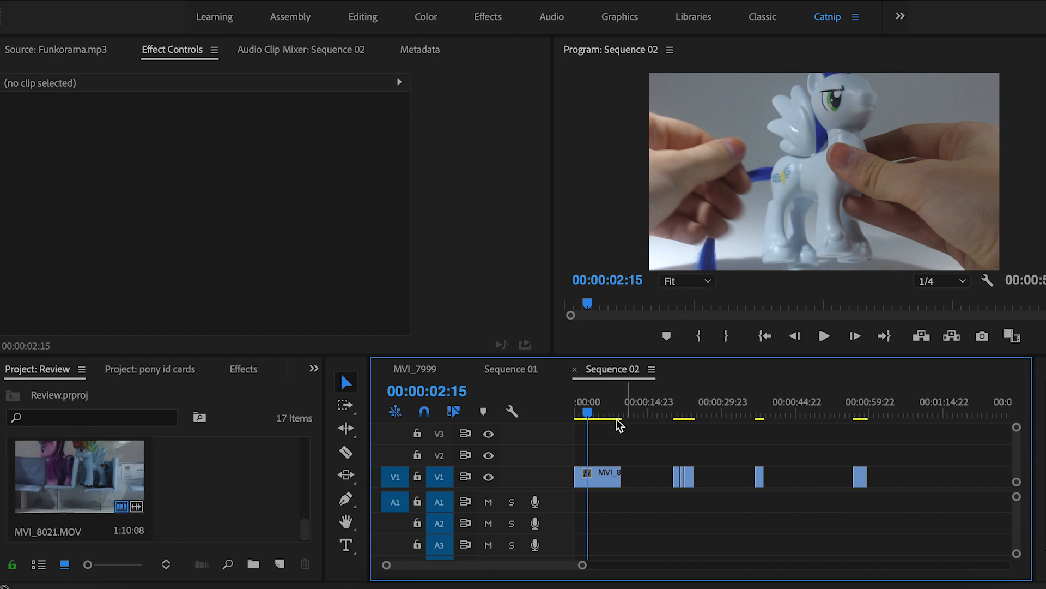
Create a default 1920×1080 adjustment layer and place it on V2 spanning all clips
{"action": "left_click", "coordinate": [239, 471]}
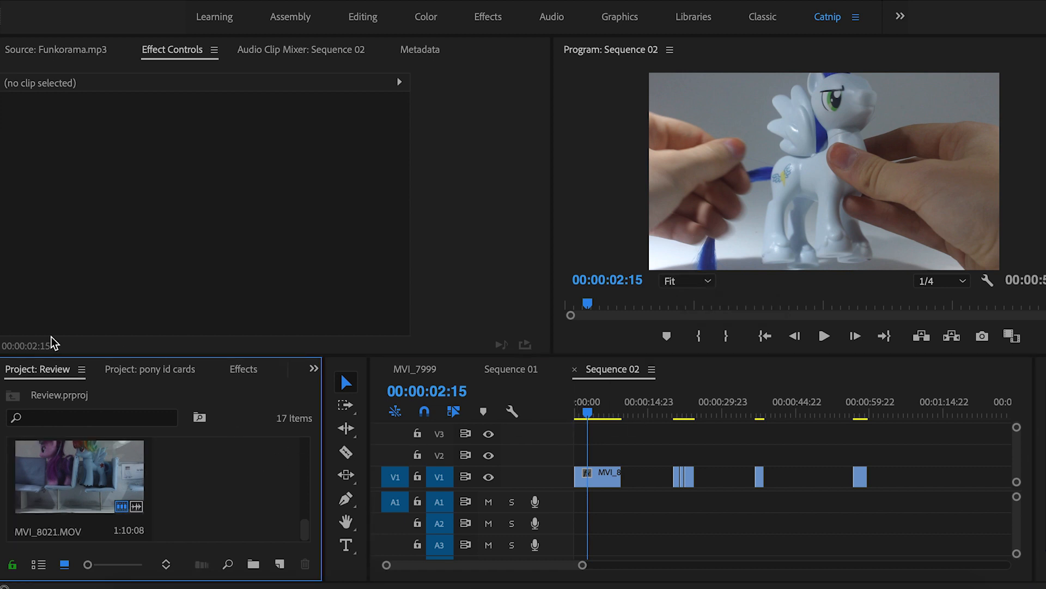
{"action": "left_click", "coordinate": [163, 8]}
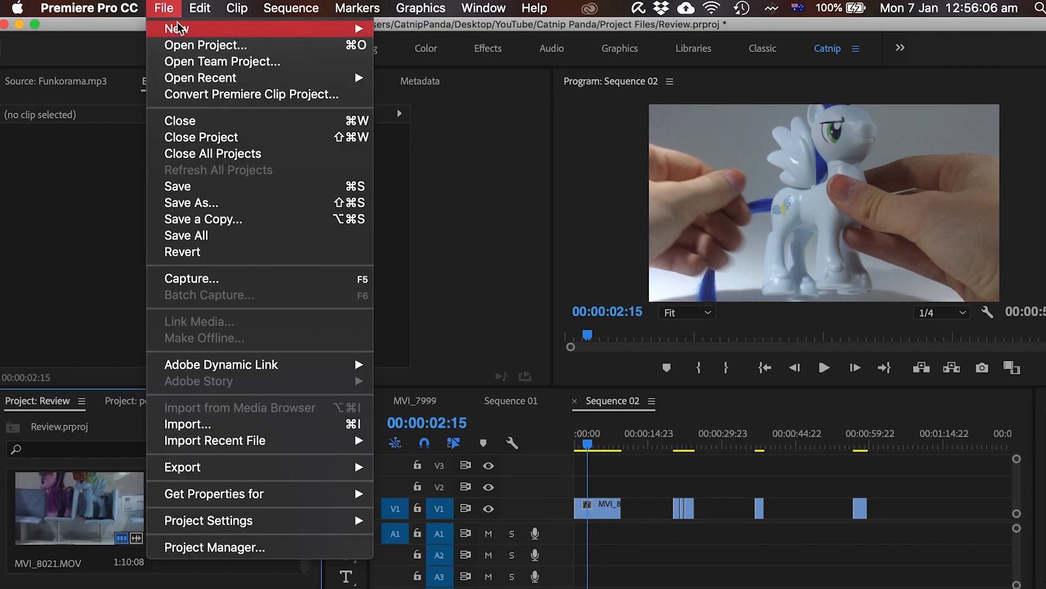
{"action": "mouse_move", "coordinate": [180, 28]}
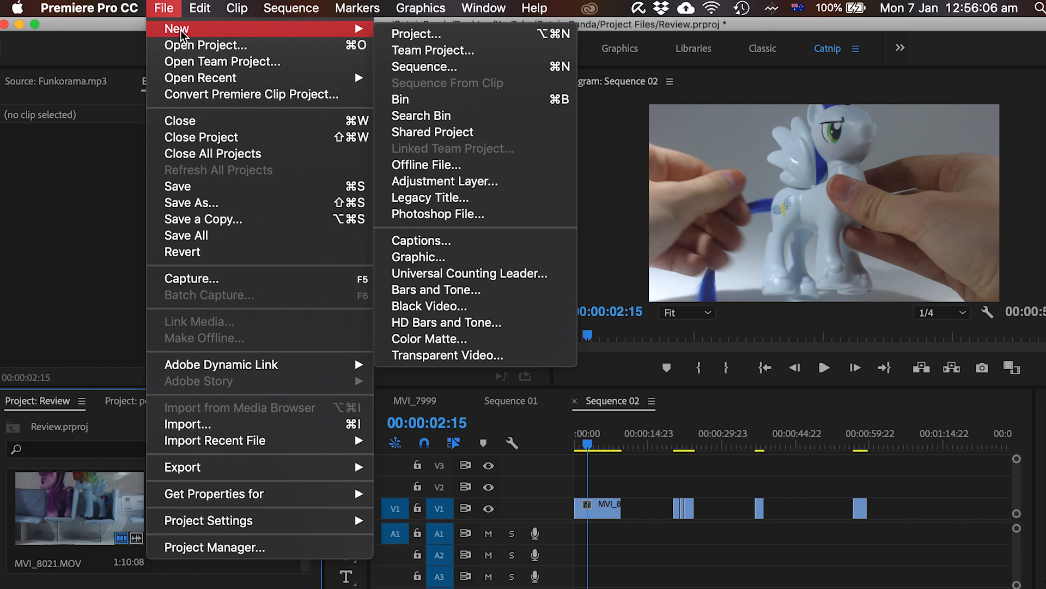
{"action": "left_click", "coordinate": [449, 182]}
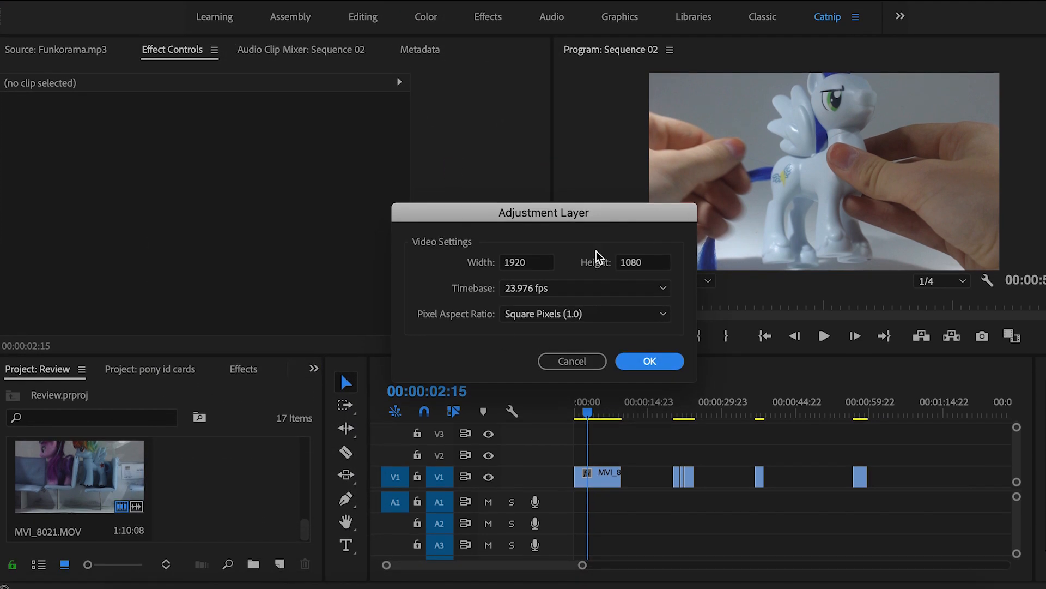
{"action": "left_click", "coordinate": [657, 361]}
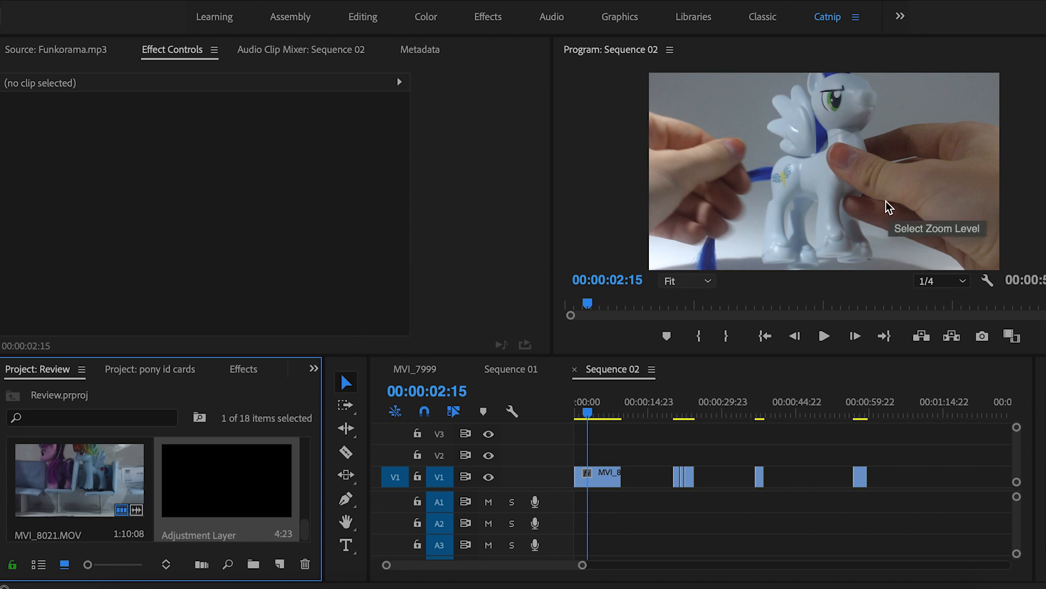
{"action": "left_click_drag", "start_coordinate": [226, 480], "coordinate": [871, 445]}
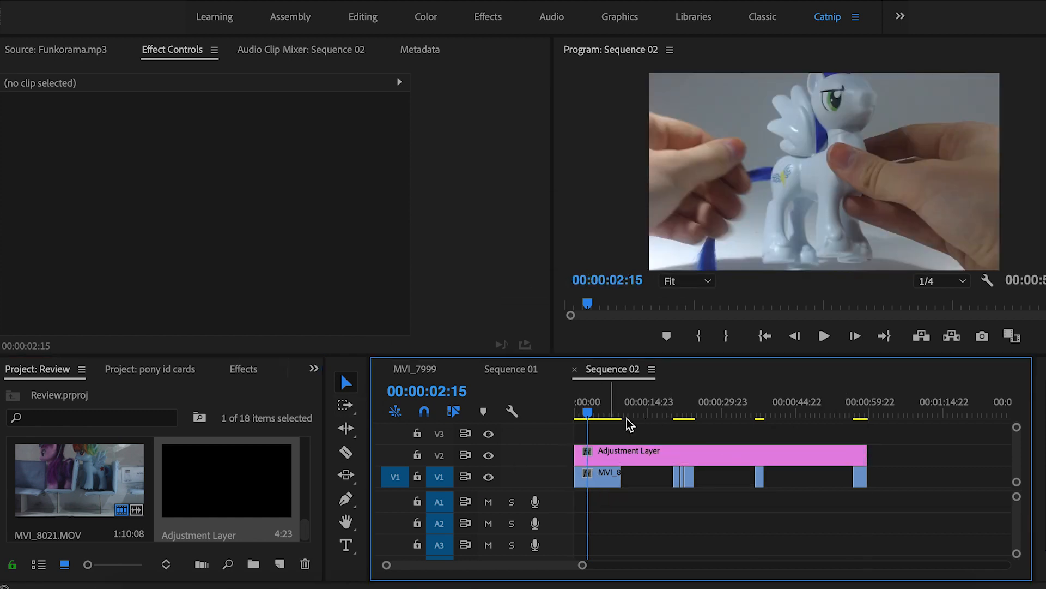
Razor the V2 adjustment layer at each clip boundary
{"action": "key", "text": "c"}
{"action": "left_click", "coordinate": [650, 455]}
{"action": "left_click", "coordinate": [728, 455]}
{"action": "left_click", "coordinate": [747, 455]}
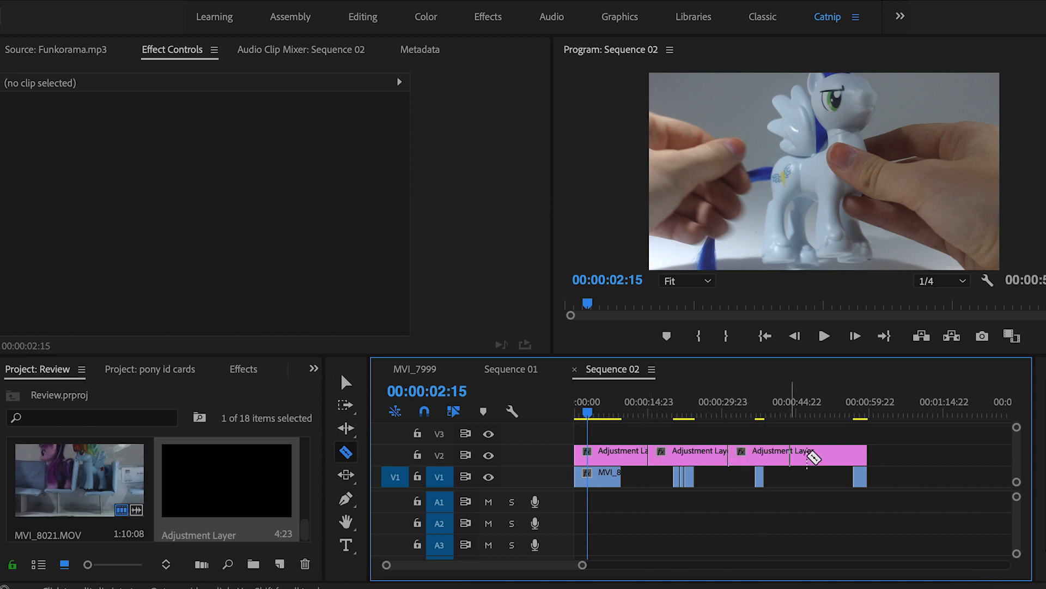
{"action": "left_click", "coordinate": [807, 455]}
{"action": "key", "text": "v"}
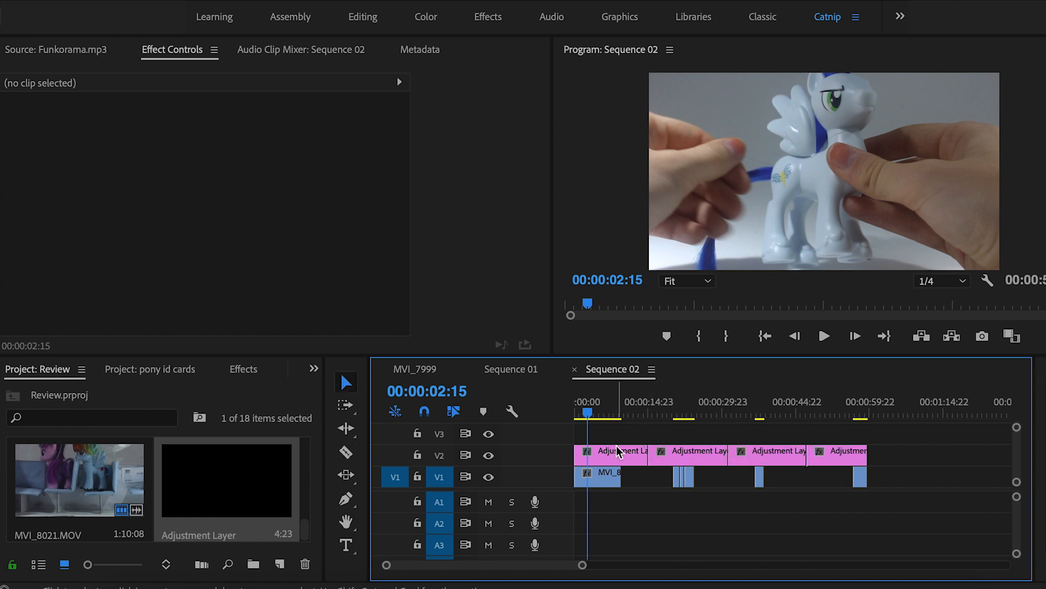
Delete the through-edits so the V2 adjustment layer becomes one piece again
{"action": "left_click", "coordinate": [617, 448]}
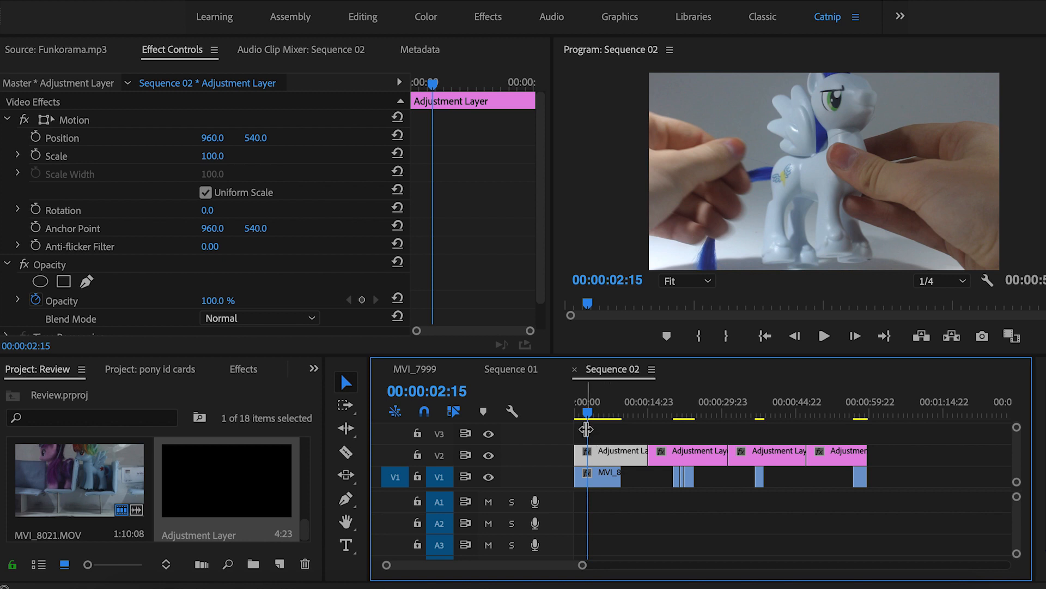
{"action": "key", "text": "shift+7"}
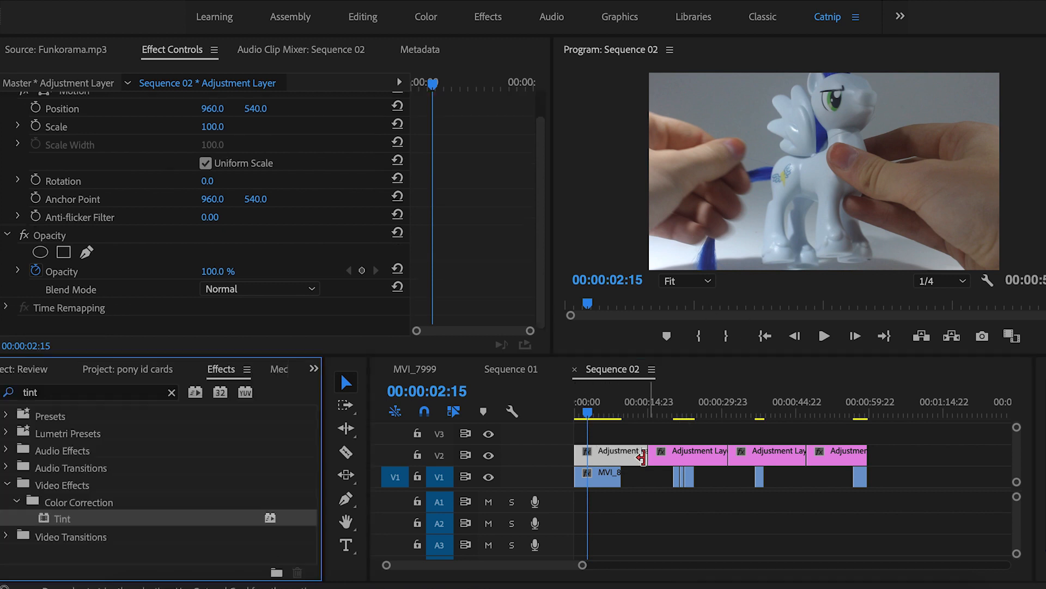
{"action": "left_click", "coordinate": [646, 457]}
{"action": "key", "text": "Delete"}
{"action": "left_click", "coordinate": [732, 455]}
{"action": "key", "text": "Delete"}
{"action": "left_click", "coordinate": [808, 453]}
{"action": "key", "text": "Delete"}
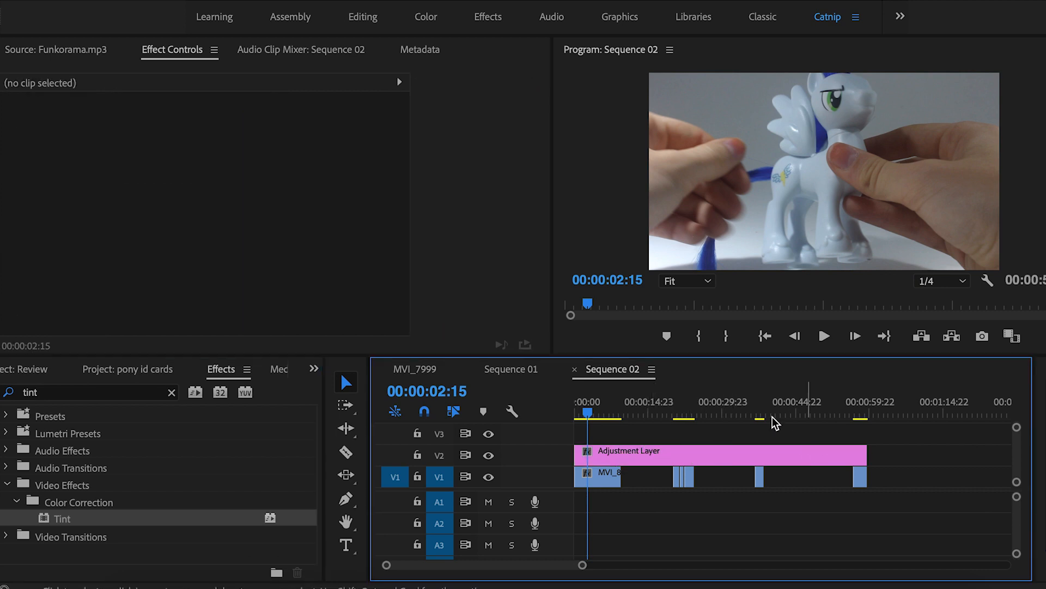
Search effects for 'tint' and apply Tint to the adjustment layer
{"action": "left_click", "coordinate": [171, 393]}
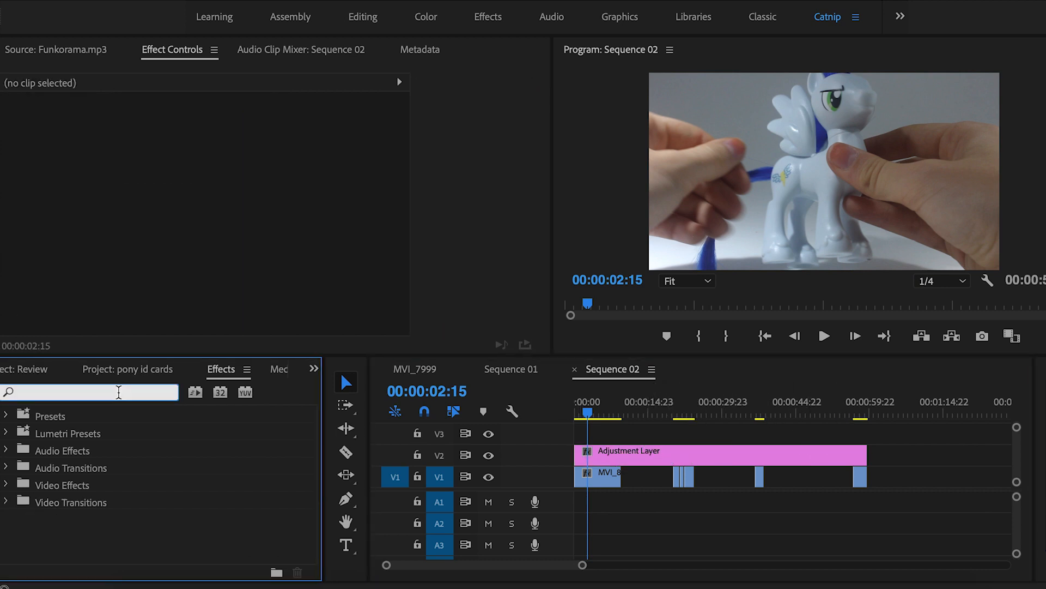
{"action": "type", "text": "tint"}
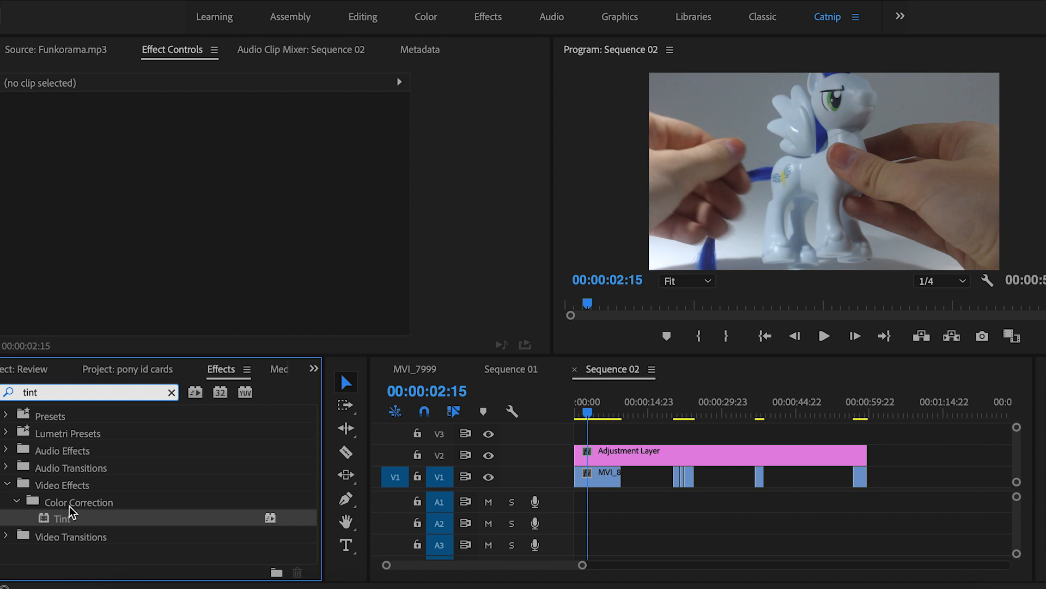
{"action": "left_click_drag", "start_coordinate": [71, 519], "coordinate": [609, 452]}
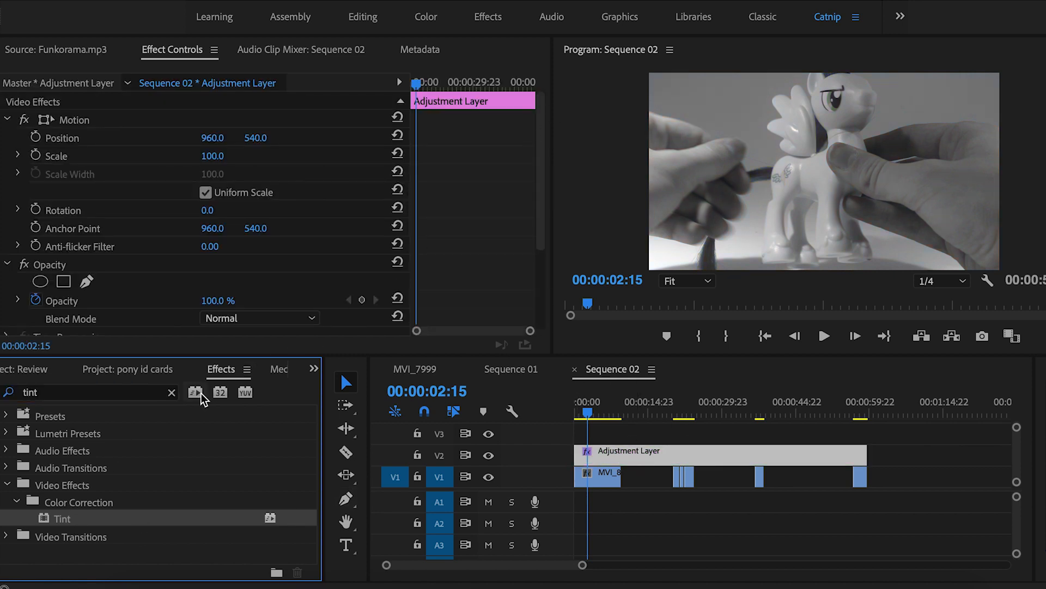
Search 'lumetri co' and apply Lumetri Color to the adjustment layer
{"action": "left_click", "coordinate": [147, 392]}
{"action": "type", "text": "lumetri co"}
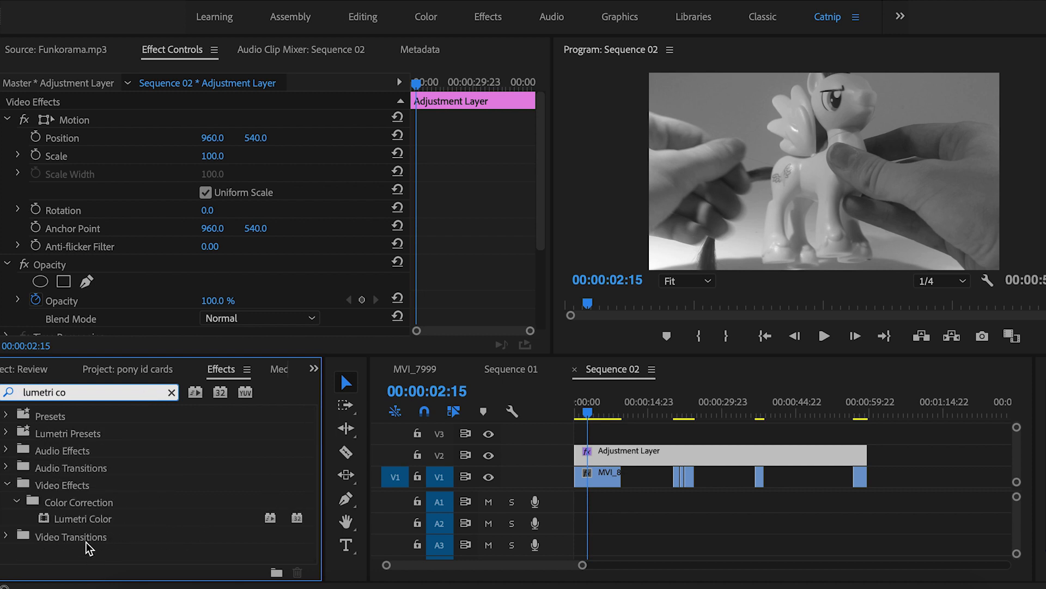
{"action": "left_click", "coordinate": [87, 518]}
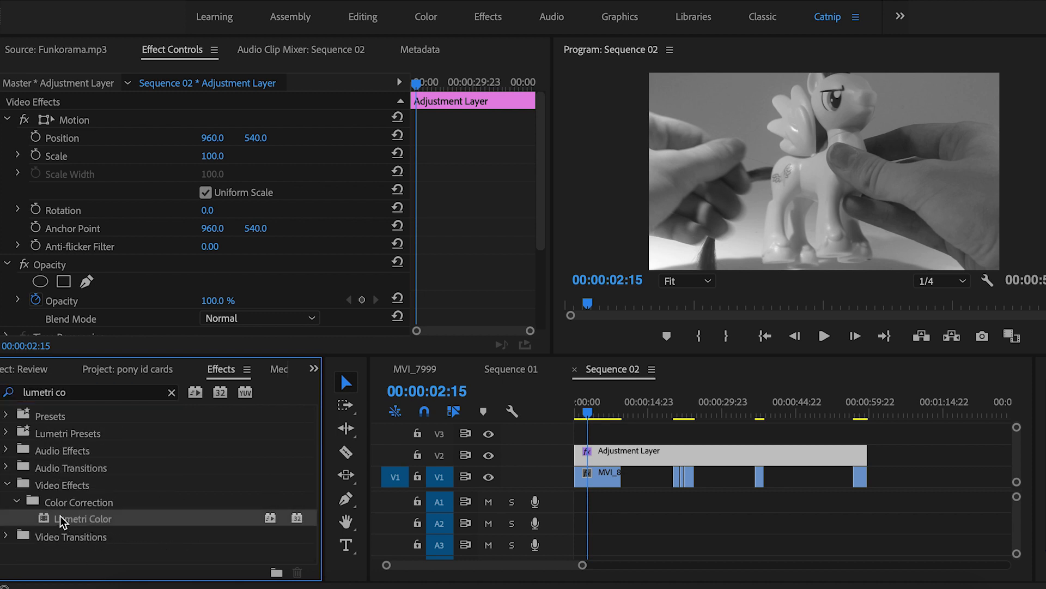
{"action": "left_click_drag", "start_coordinate": [60, 516], "coordinate": [613, 452]}
{"action": "left_click", "coordinate": [640, 434]}
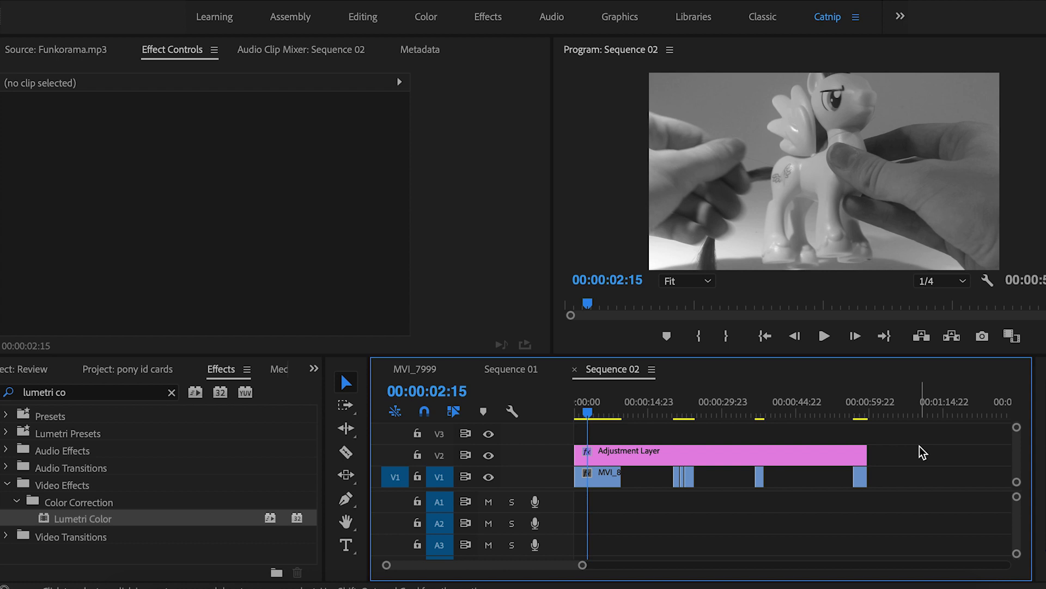
Razor the adjustment layer into four pieces at the three clip cuts
{"action": "key", "text": "c"}
{"action": "left_click", "coordinate": [652, 453]}
{"action": "left_click", "coordinate": [727, 453]}
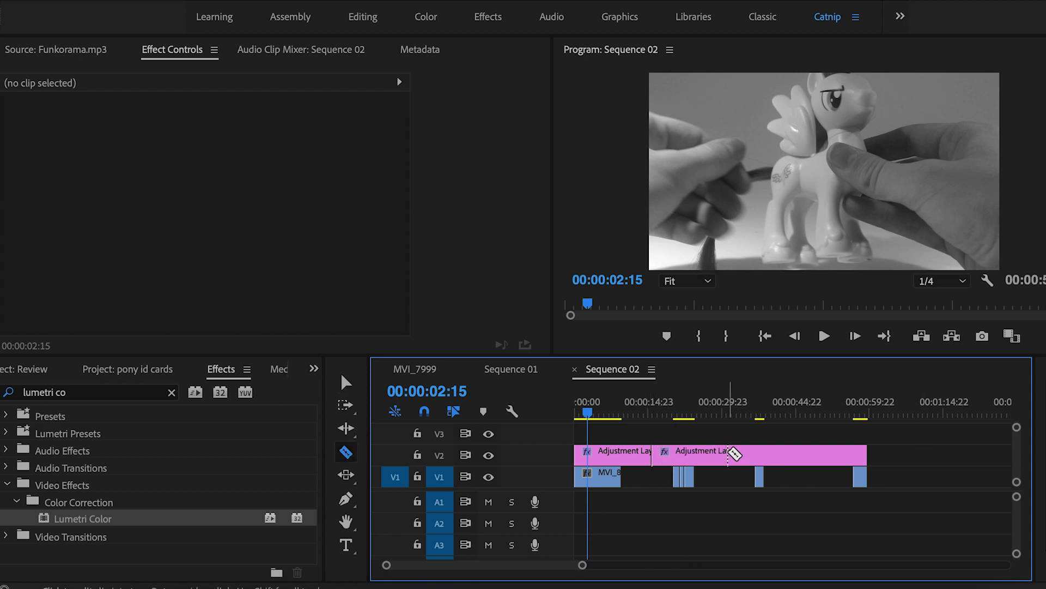
{"action": "left_click", "coordinate": [804, 454]}
{"action": "key", "text": "v"}
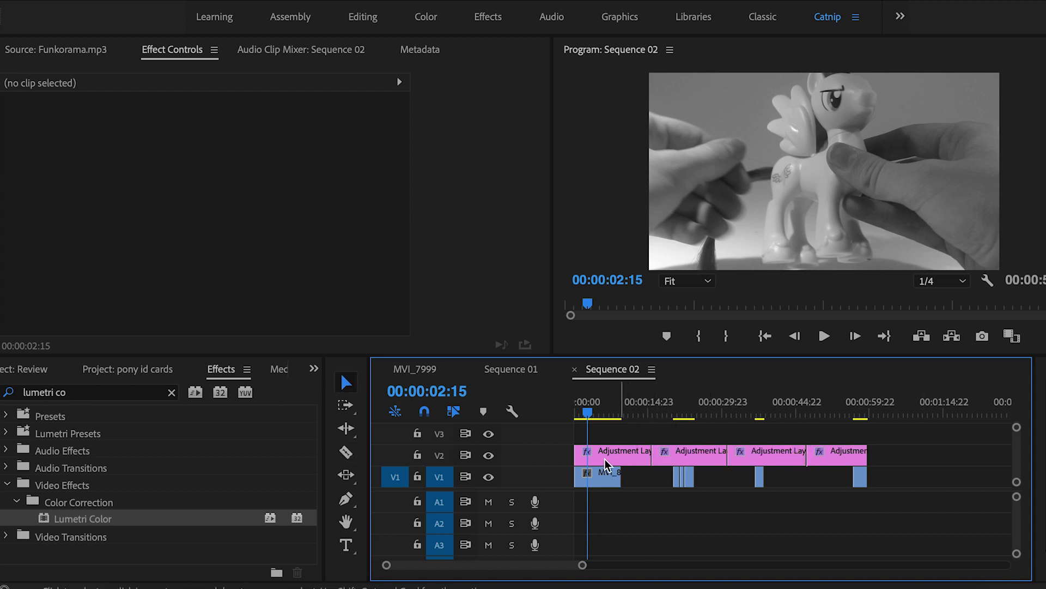
Select the first adjustment-layer piece and collapse its Lumetri Color settings to show Tint
{"action": "key", "text": "shift+1"}
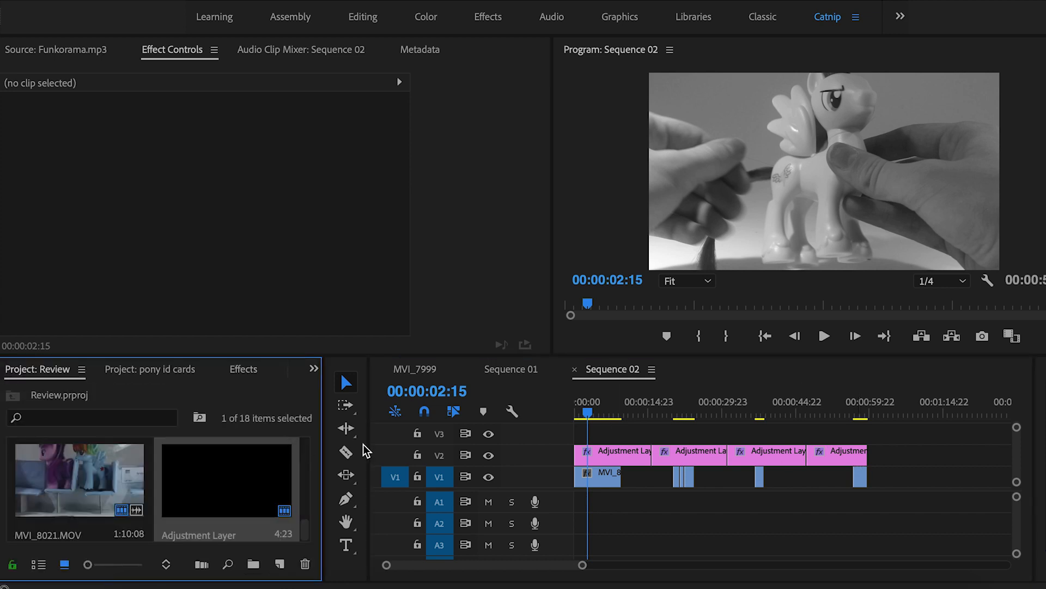
{"action": "left_click", "coordinate": [599, 454]}
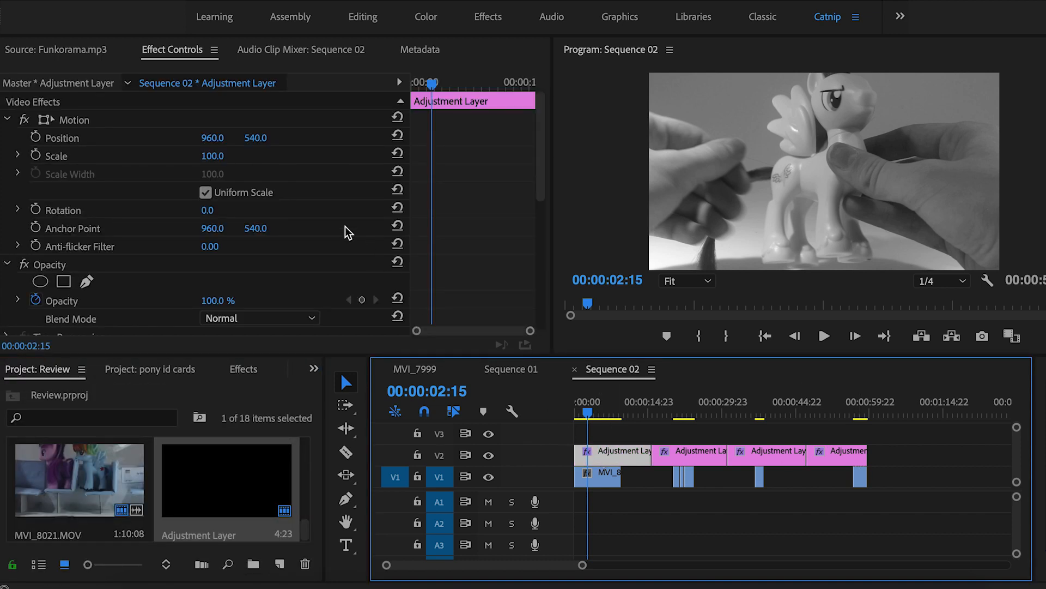
{"action": "scroll", "coordinate": [345, 226], "scroll_direction": "down", "scroll_amount": 4}
{"action": "scroll", "coordinate": [345, 227], "scroll_direction": "down", "scroll_amount": 4}
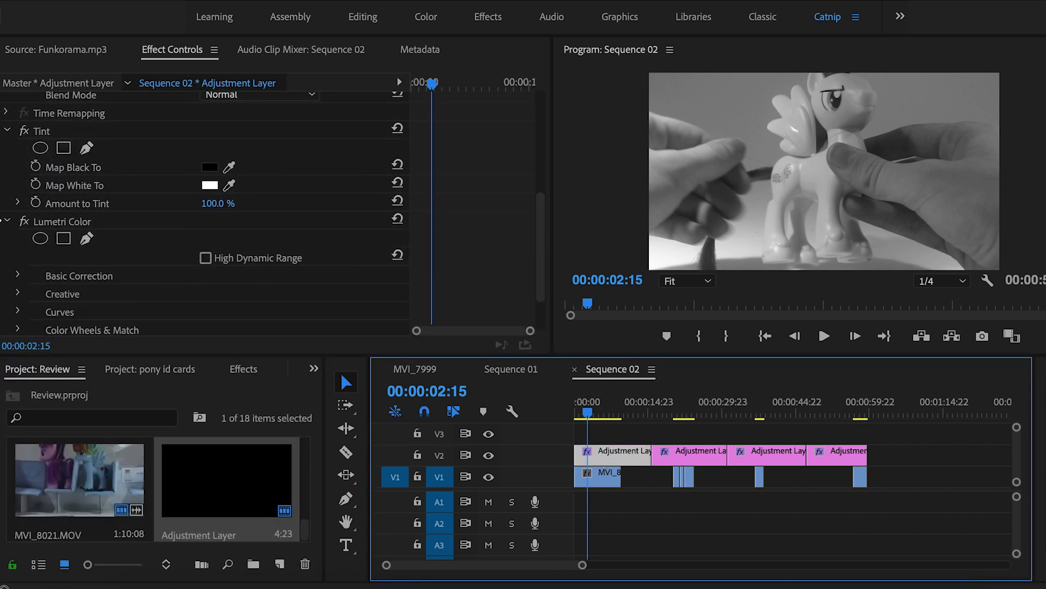
{"action": "left_click", "coordinate": [7, 222]}
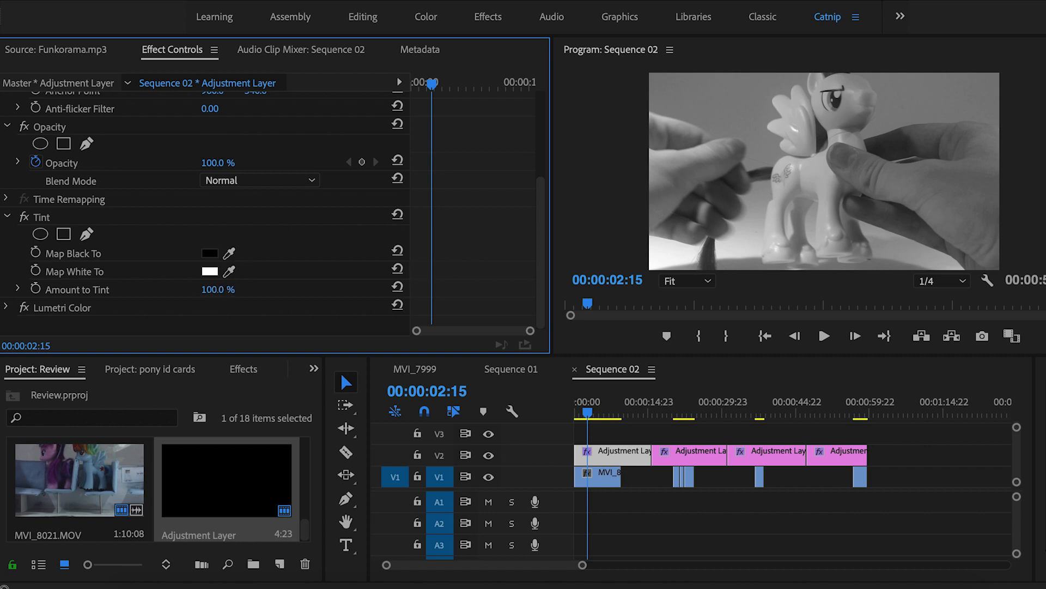
Lower Tint's amount to 39% and map black to dark teal 06393C
{"action": "mouse_move", "coordinate": [215, 290]}
{"action": "left_mouse_down"}
{"action": "mouse_move", "coordinate": [180, 290]}
{"action": "mouse_move", "coordinate": [235, 290]}
{"action": "left_mouse_up"}
{"action": "left_click_drag", "start_coordinate": [215, 289], "coordinate": [182, 289]}
{"action": "left_click", "coordinate": [210, 253]}
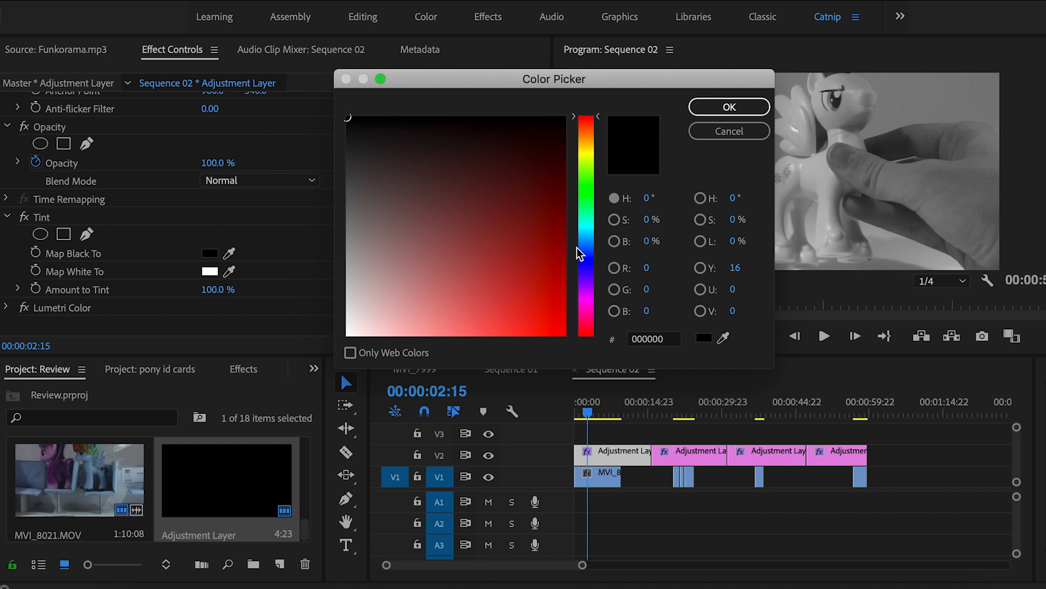
{"action": "left_click", "coordinate": [585, 229]}
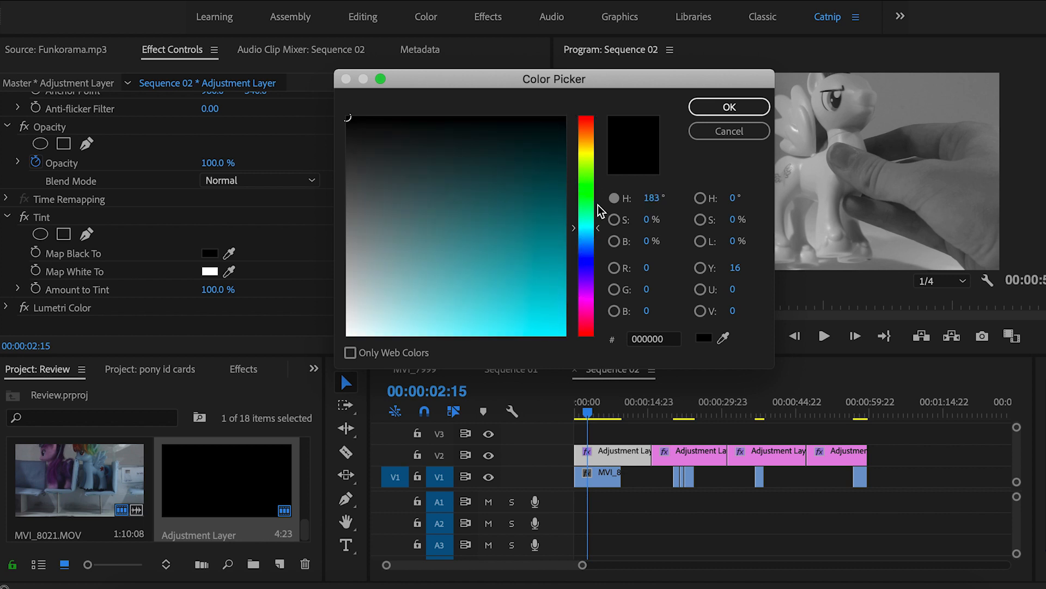
{"action": "left_click", "coordinate": [586, 296]}
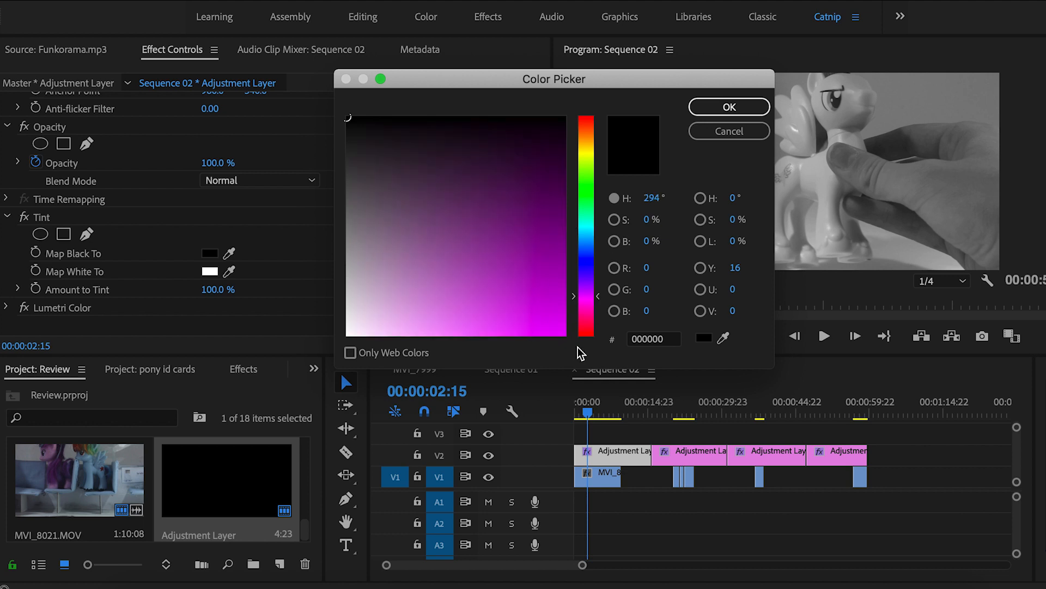
{"action": "left_click", "coordinate": [586, 229]}
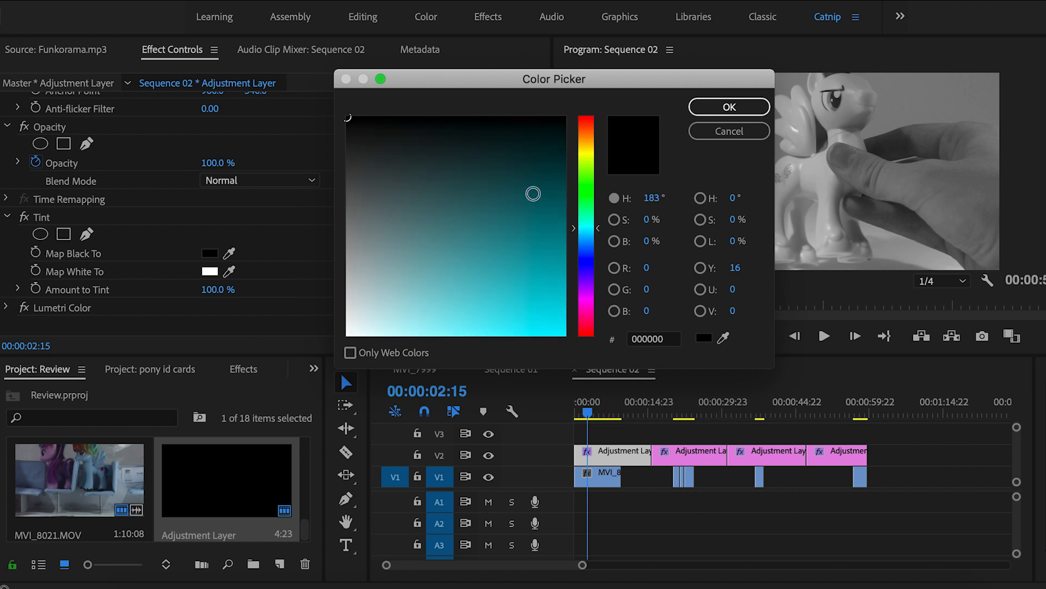
{"action": "mouse_move", "coordinate": [533, 194]}
{"action": "left_mouse_down"}
{"action": "mouse_move", "coordinate": [528, 180]}
{"action": "mouse_move", "coordinate": [544, 168]}
{"action": "left_mouse_up"}
{"action": "left_click", "coordinate": [728, 108]}
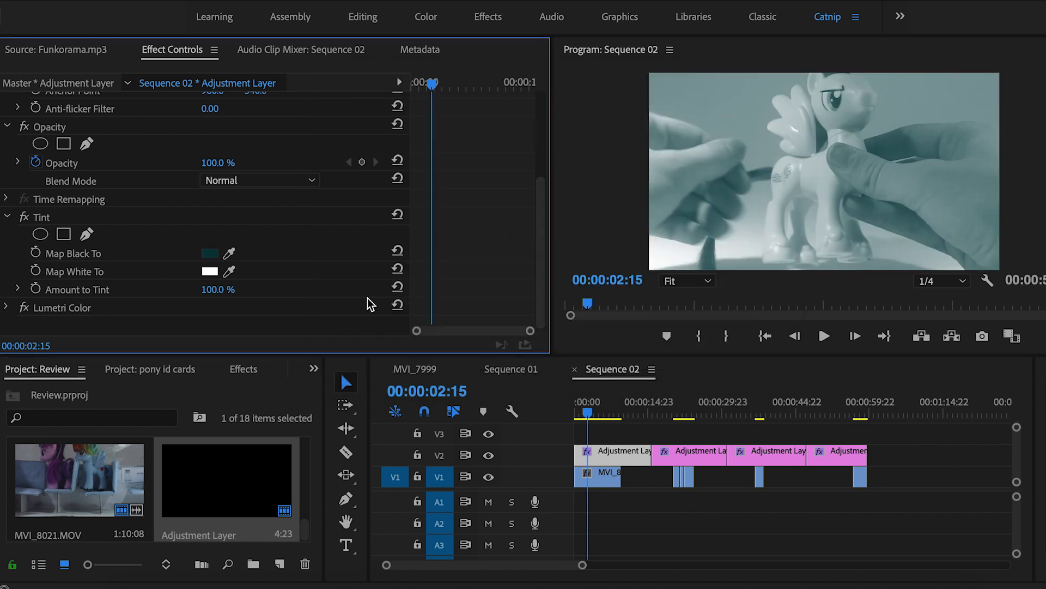
Reopen Map Black To and shift the shadow hue toward purple 38063C
{"action": "left_click", "coordinate": [210, 254]}
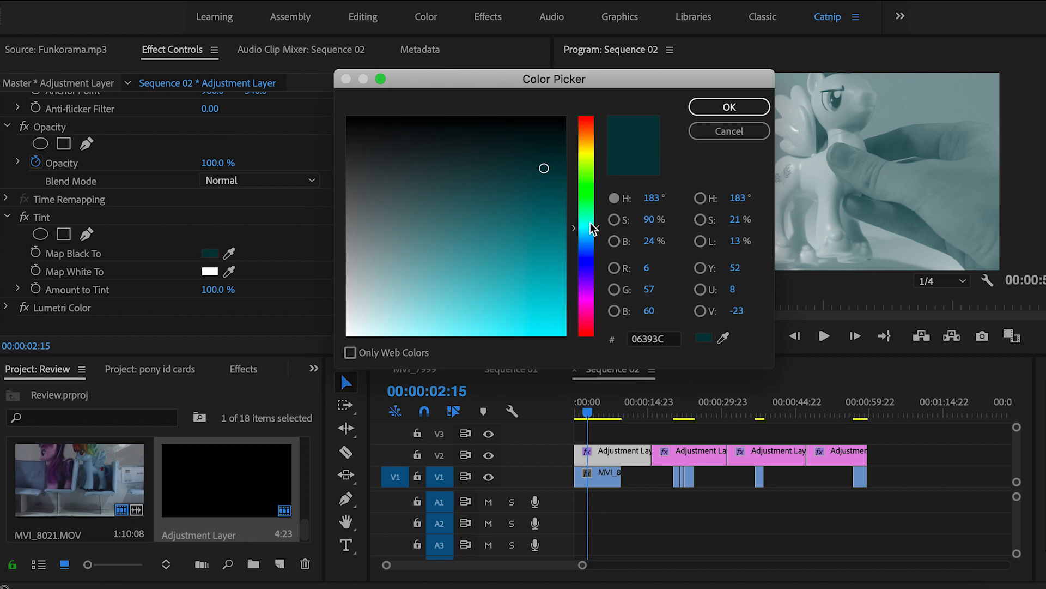
{"action": "left_click", "coordinate": [730, 107]}
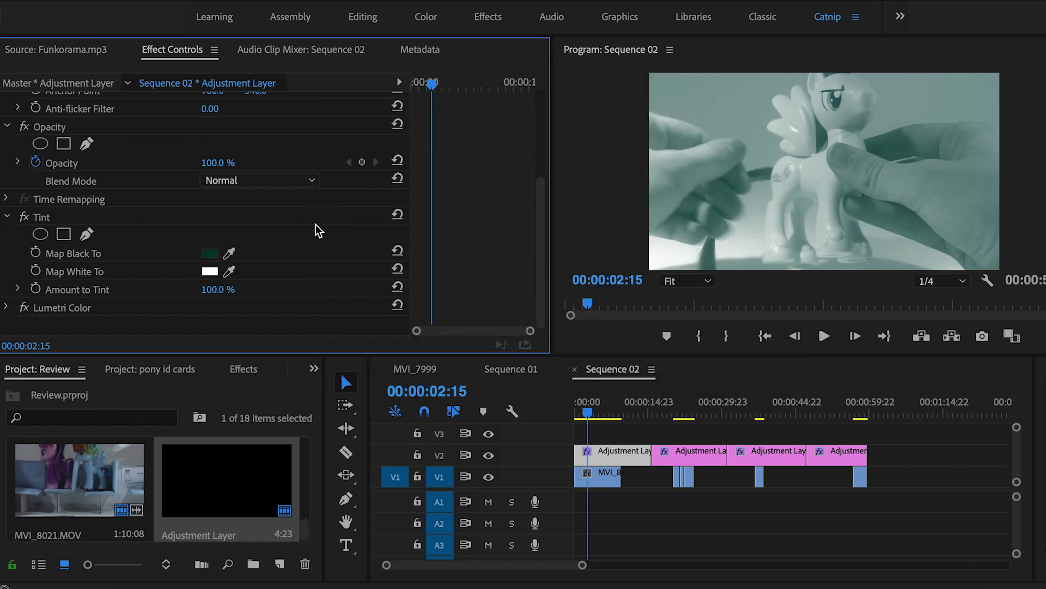
{"action": "left_click", "coordinate": [209, 253]}
{"action": "left_click", "coordinate": [585, 297]}
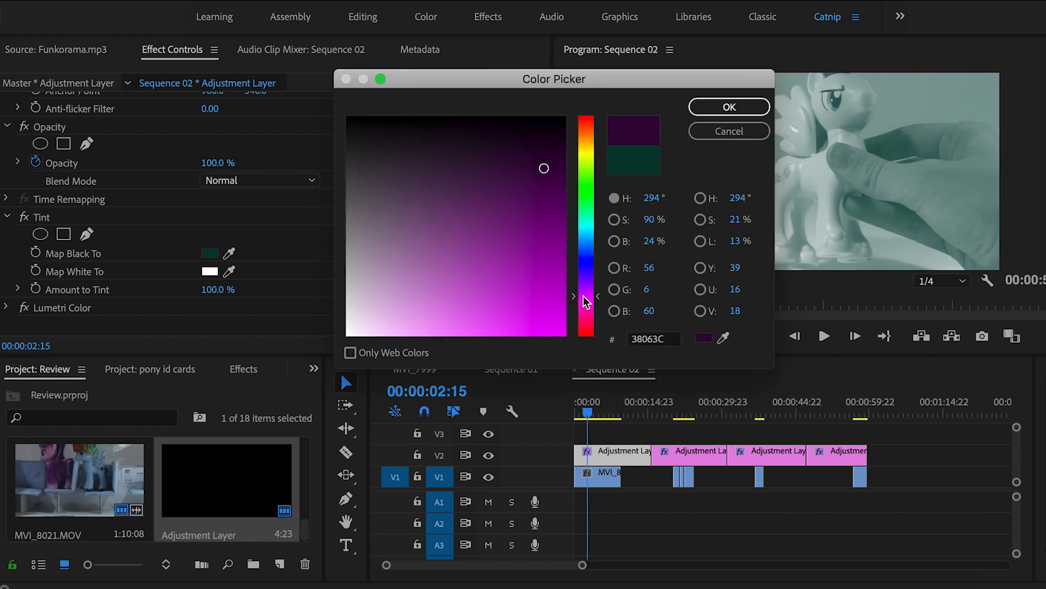
Apply purple to Map Black To, then change it to dark blue and deeper blue
{"action": "left_click", "coordinate": [730, 109]}
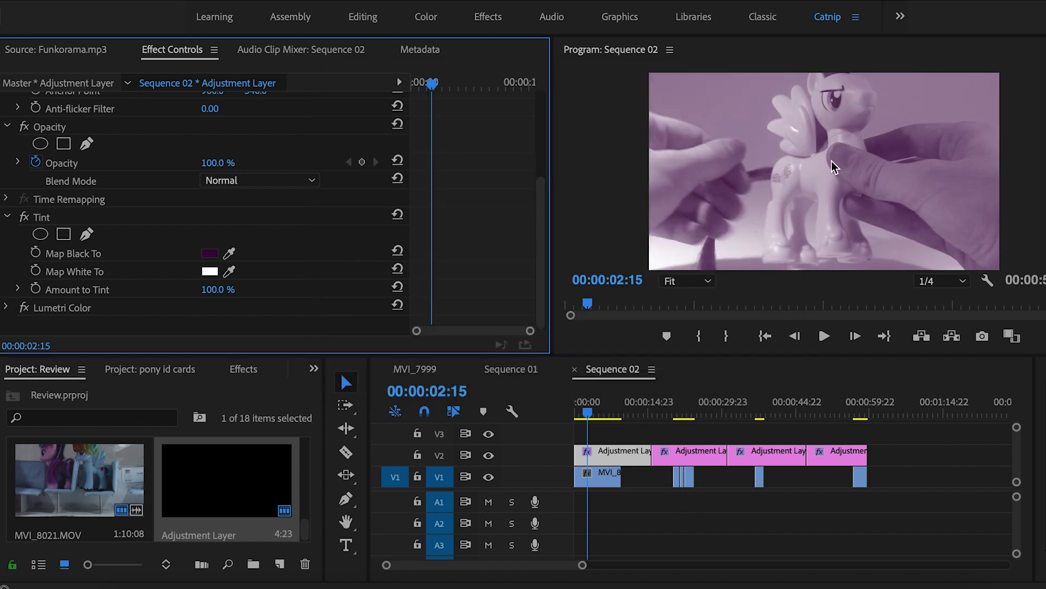
{"action": "left_click", "coordinate": [210, 253]}
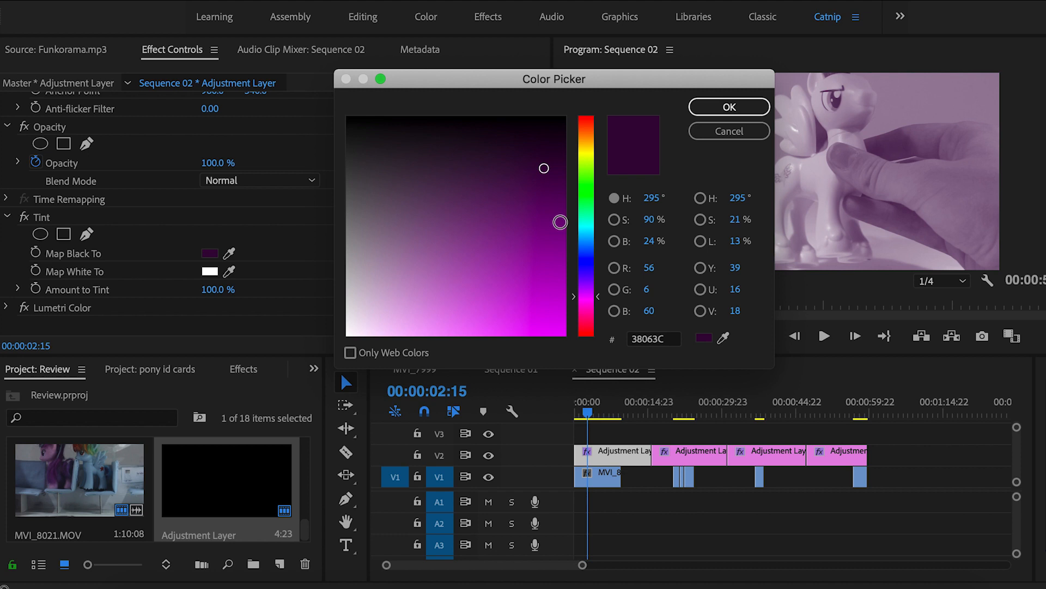
{"action": "left_click", "coordinate": [587, 248]}
{"action": "left_click_drag", "start_coordinate": [588, 248], "coordinate": [586, 243]}
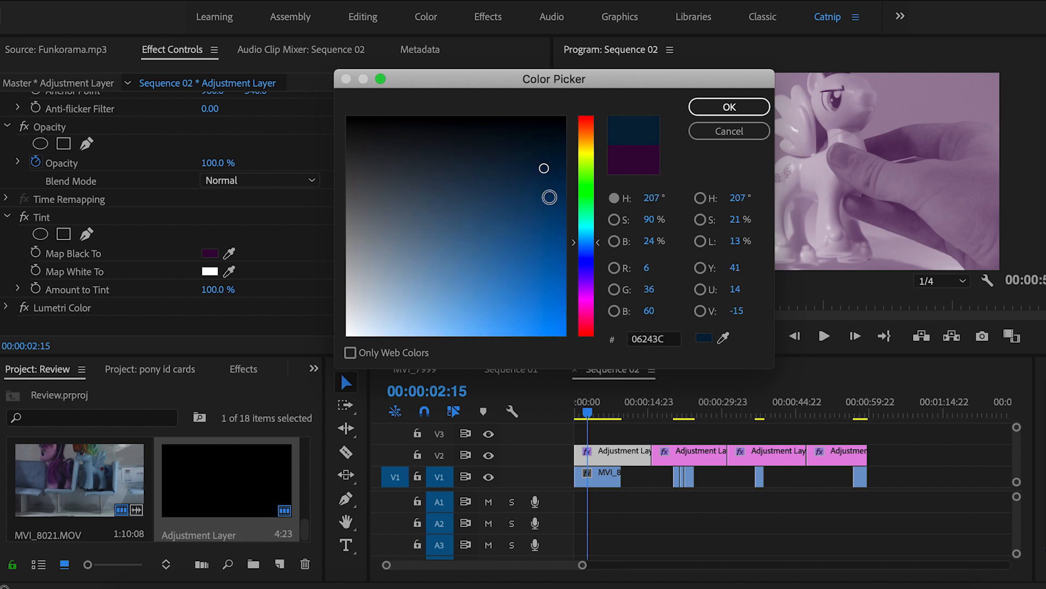
{"action": "left_click", "coordinate": [715, 112]}
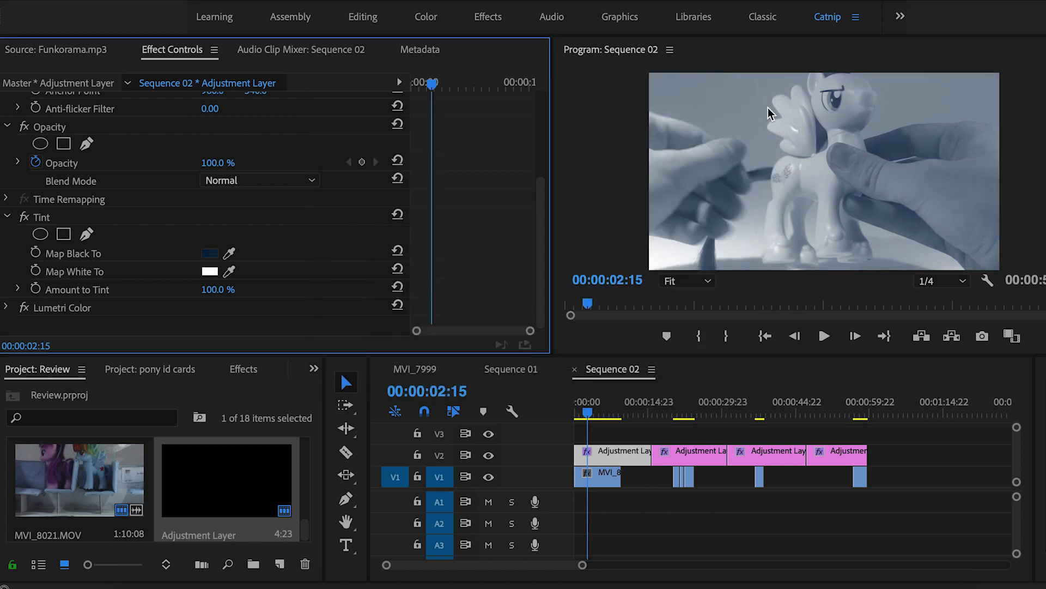
{"action": "left_click", "coordinate": [211, 254]}
{"action": "left_click_drag", "start_coordinate": [588, 248], "coordinate": [589, 268]}
{"action": "left_click", "coordinate": [717, 111]}
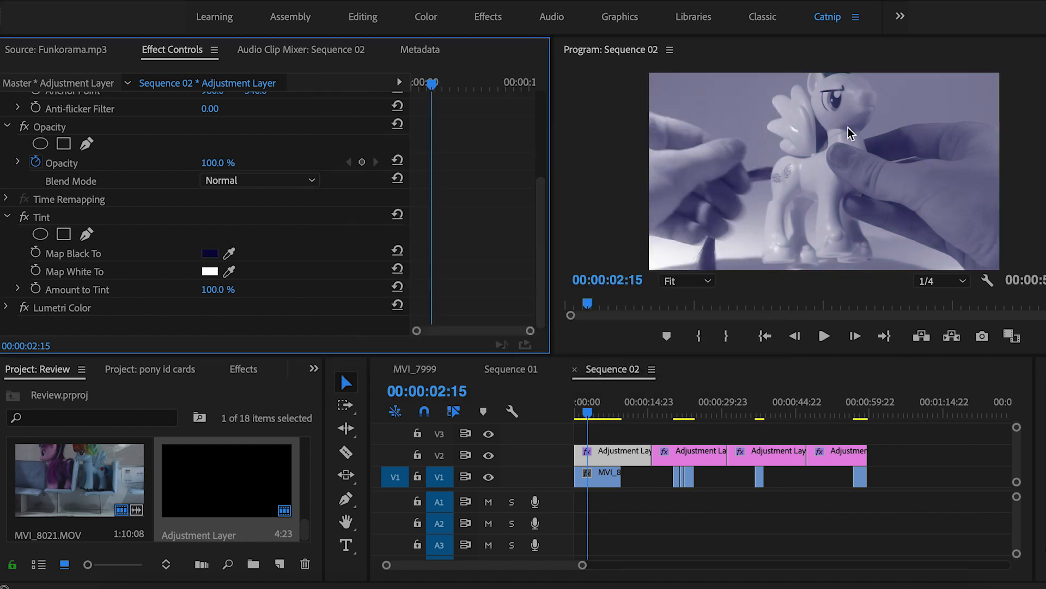
Try purple shadows again, then settle Map Black To on navy blue 072334
{"action": "left_click", "coordinate": [210, 254]}
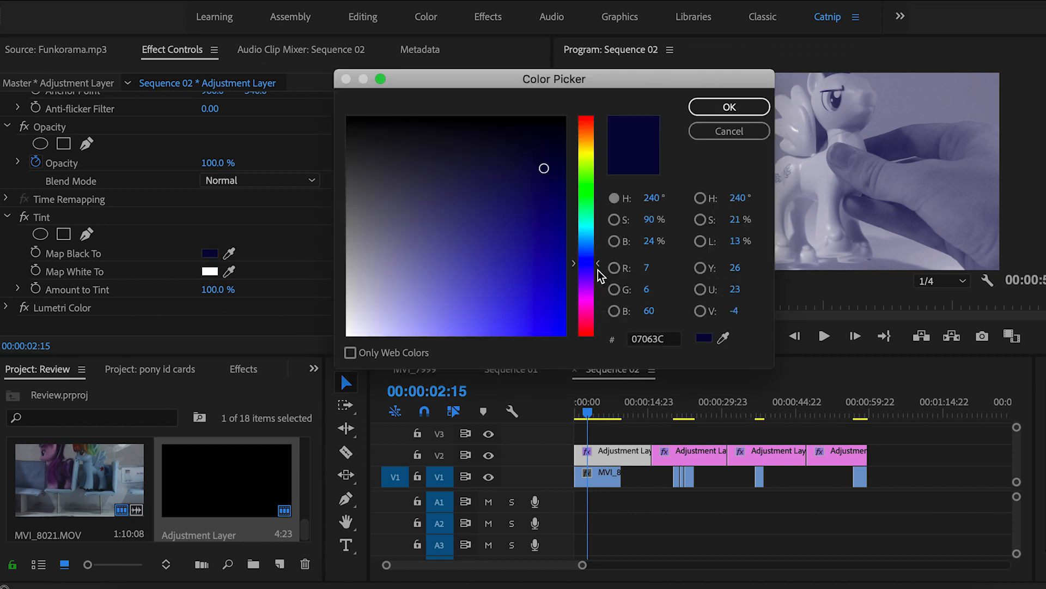
{"action": "left_click_drag", "start_coordinate": [598, 268], "coordinate": [597, 287]}
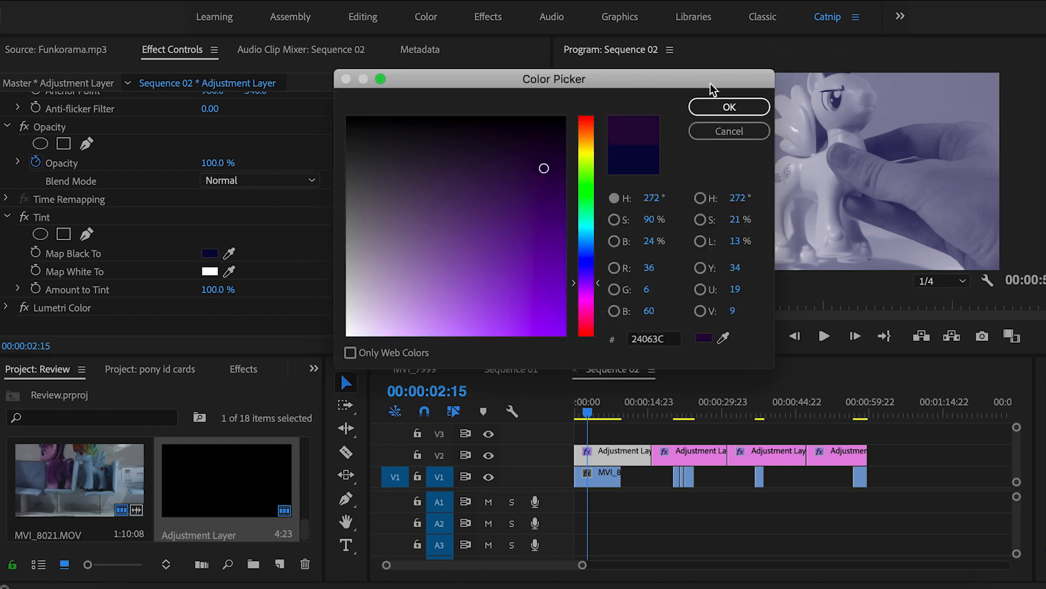
{"action": "left_click", "coordinate": [715, 109]}
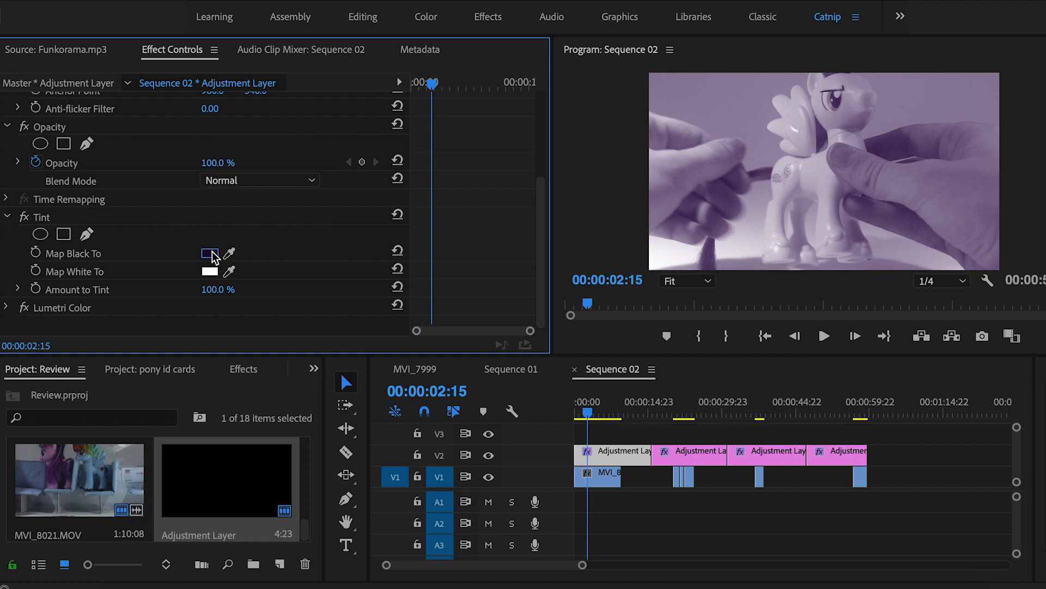
{"action": "left_click", "coordinate": [211, 254]}
{"action": "left_click_drag", "start_coordinate": [588, 247], "coordinate": [587, 247]}
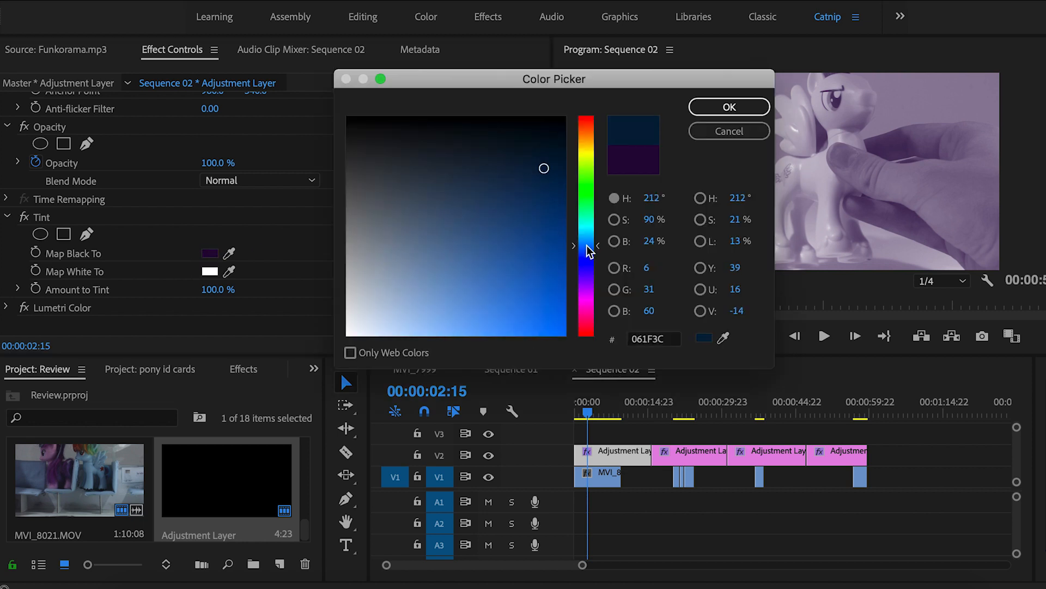
{"action": "left_click", "coordinate": [717, 112]}
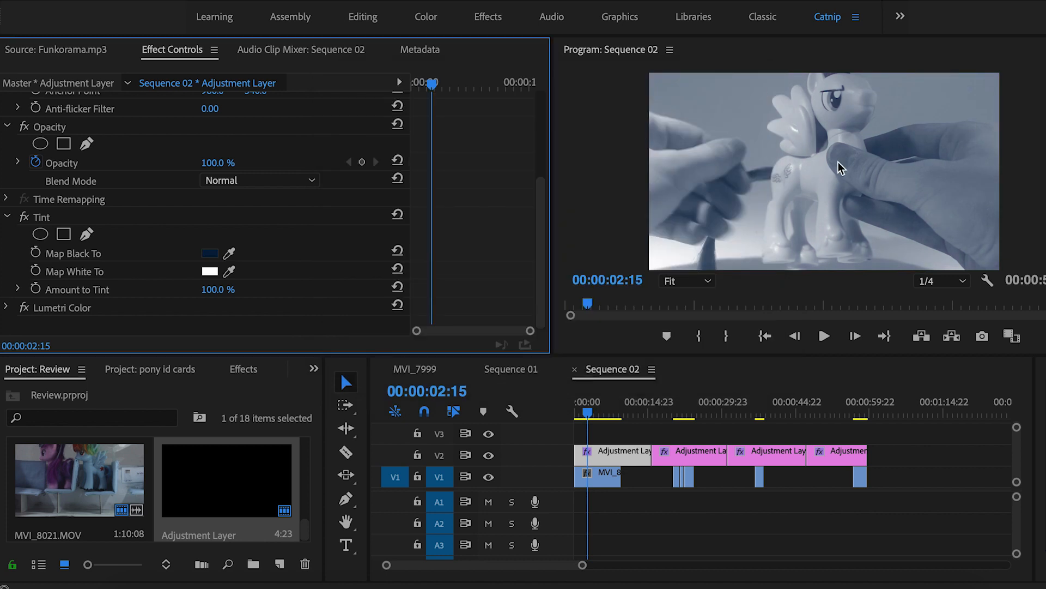
Set Map White To a pink highlight, then change it to yellow
{"action": "left_click", "coordinate": [209, 271]}
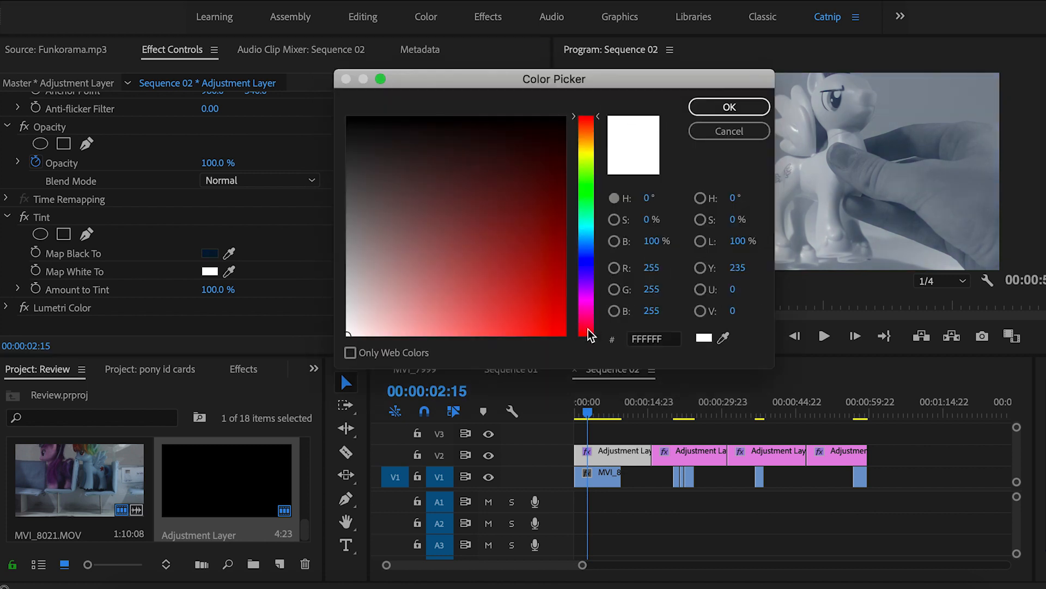
{"action": "left_click_drag", "start_coordinate": [588, 329], "coordinate": [588, 326]}
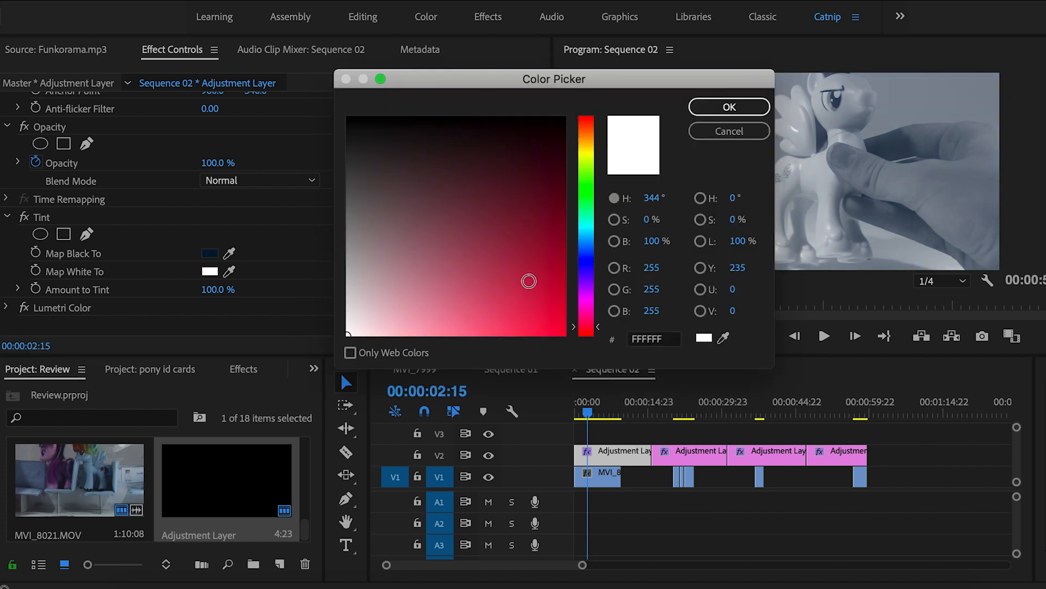
{"action": "left_click_drag", "start_coordinate": [458, 334], "coordinate": [447, 341]}
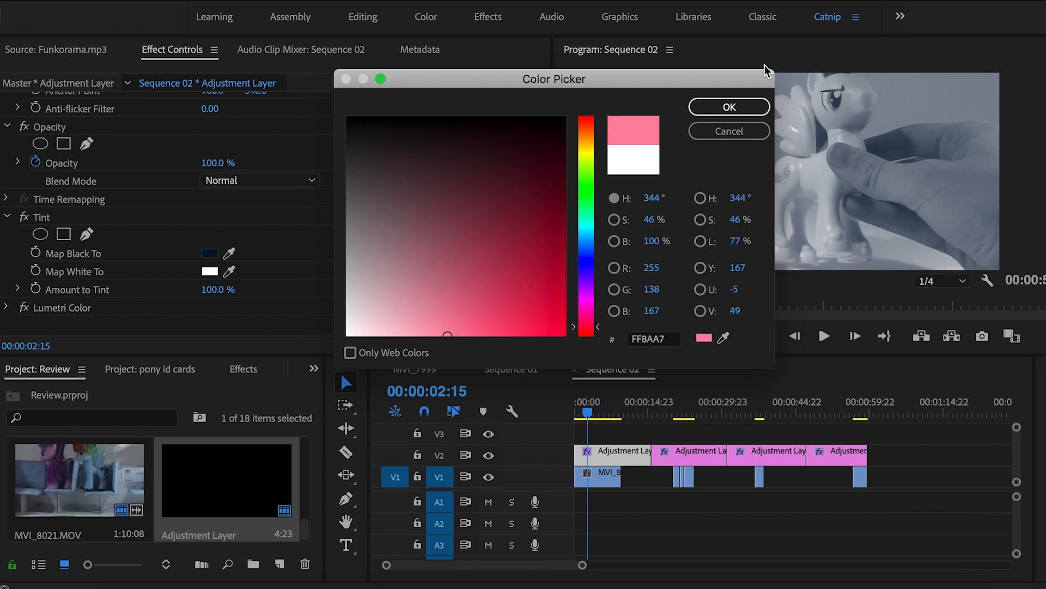
{"action": "left_click", "coordinate": [727, 107]}
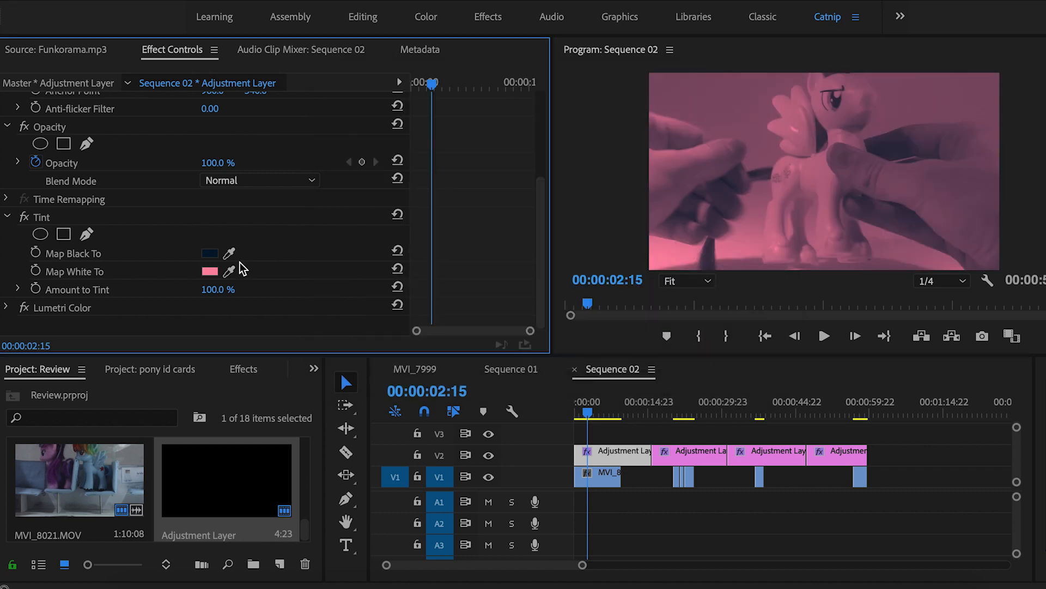
{"action": "left_click", "coordinate": [218, 272]}
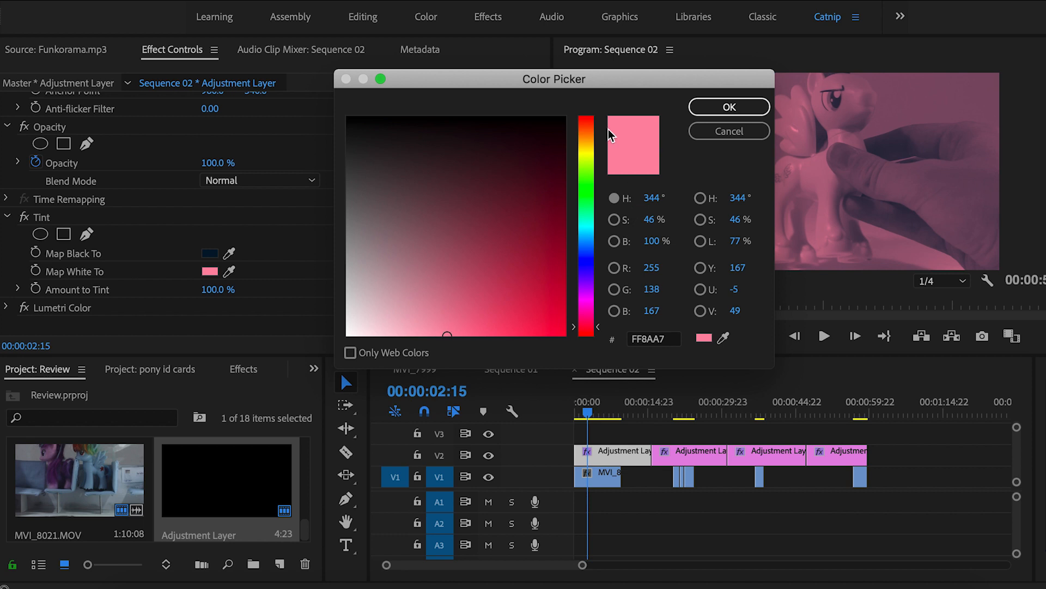
{"action": "left_click_drag", "start_coordinate": [584, 145], "coordinate": [583, 149]}
{"action": "left_click", "coordinate": [705, 109]}
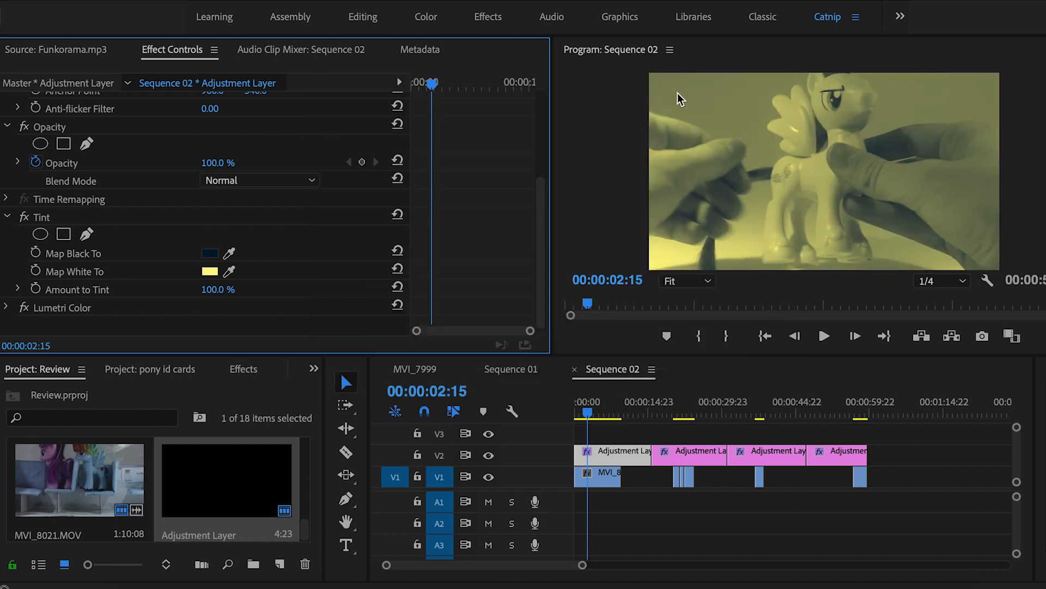
Change the Map White To colour to orange, then a paler peach
{"action": "left_click", "coordinate": [209, 272]}
{"action": "mouse_move", "coordinate": [590, 132]}
{"action": "left_mouse_down"}
{"action": "mouse_move", "coordinate": [593, 119]}
{"action": "mouse_move", "coordinate": [591, 129]}
{"action": "left_mouse_up"}
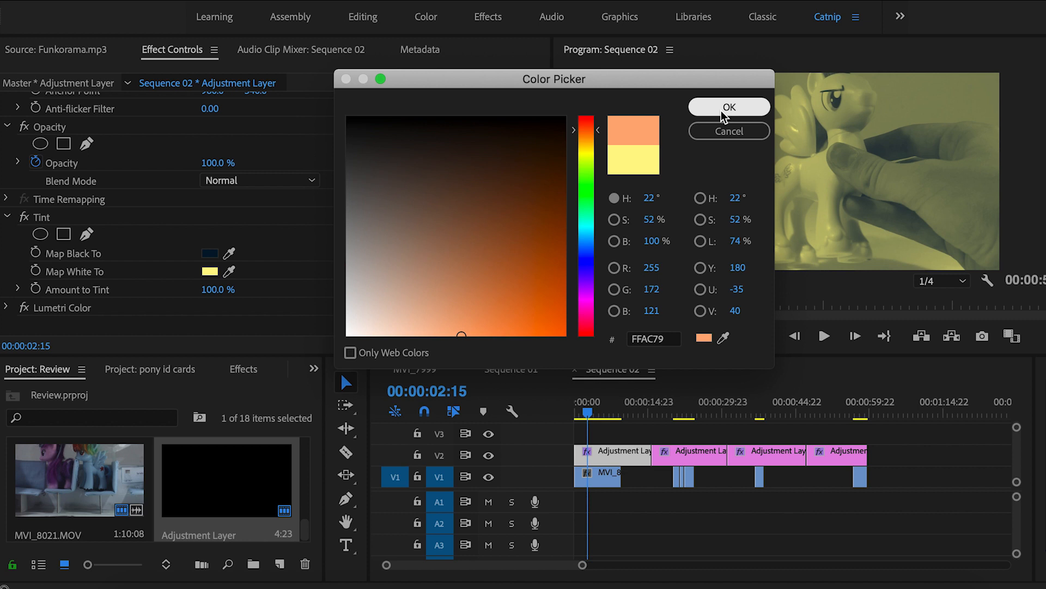
{"action": "left_click", "coordinate": [725, 109]}
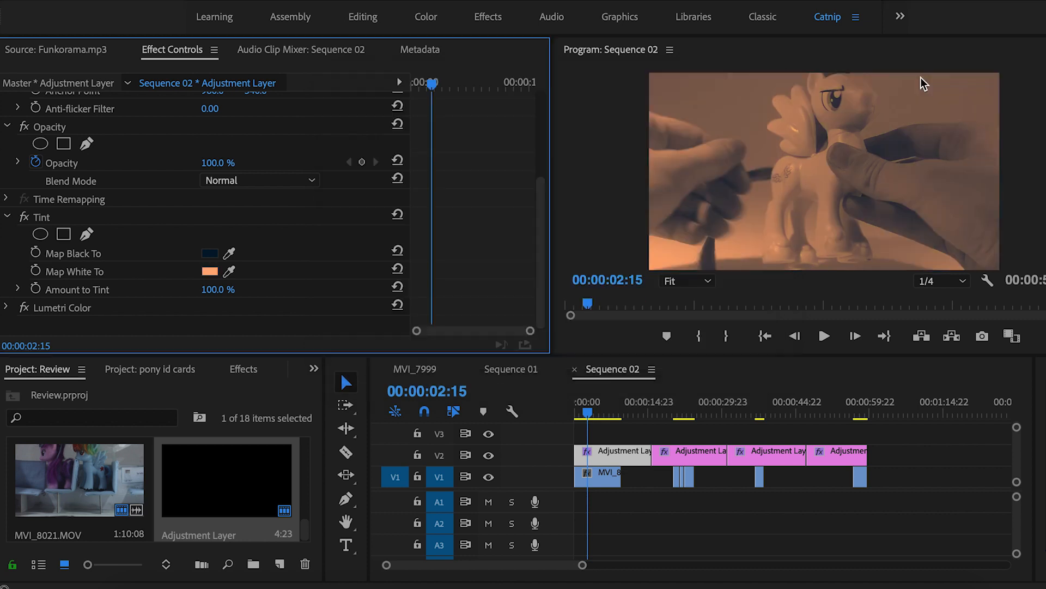
{"action": "left_click", "coordinate": [209, 272]}
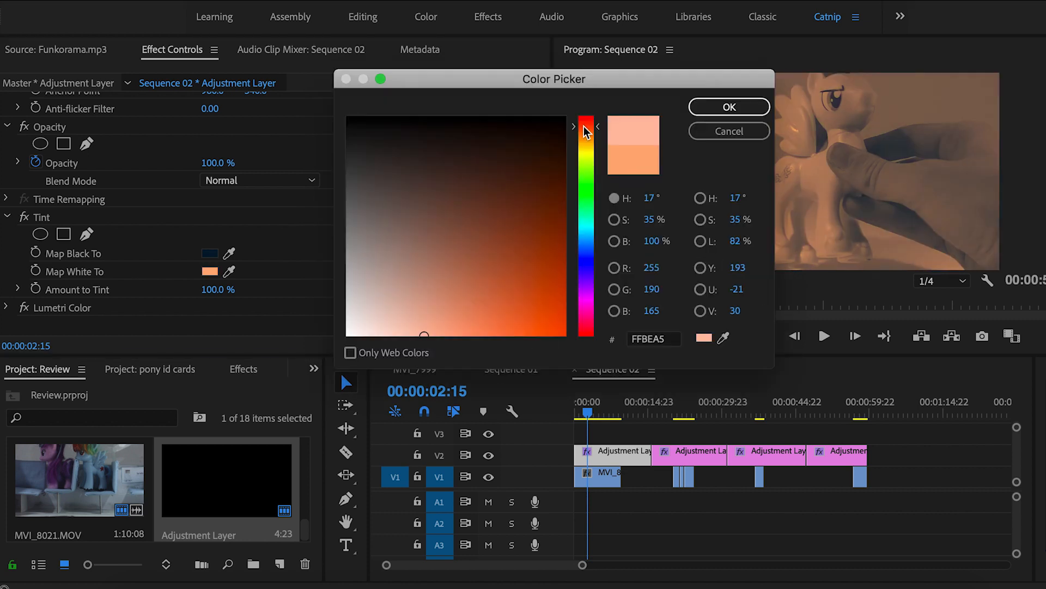
{"action": "left_click_drag", "start_coordinate": [585, 133], "coordinate": [585, 131]}
{"action": "left_click", "coordinate": [730, 107]}
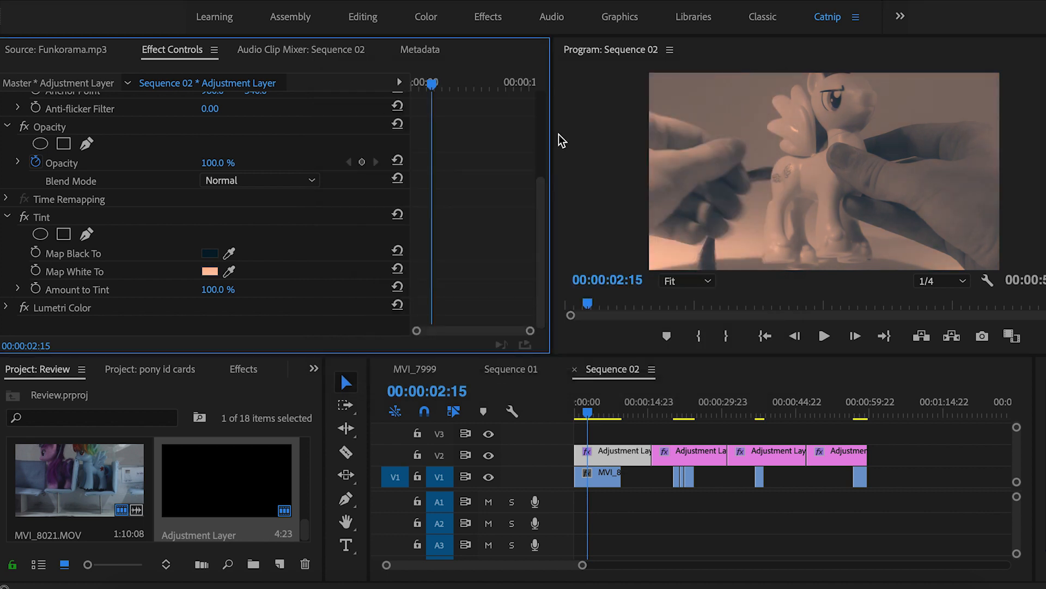
Keep the navy shadow colour and make the peach highlight slightly more orange
{"action": "left_click", "coordinate": [210, 254]}
{"action": "left_click", "coordinate": [537, 162]}
{"action": "left_click", "coordinate": [721, 131]}
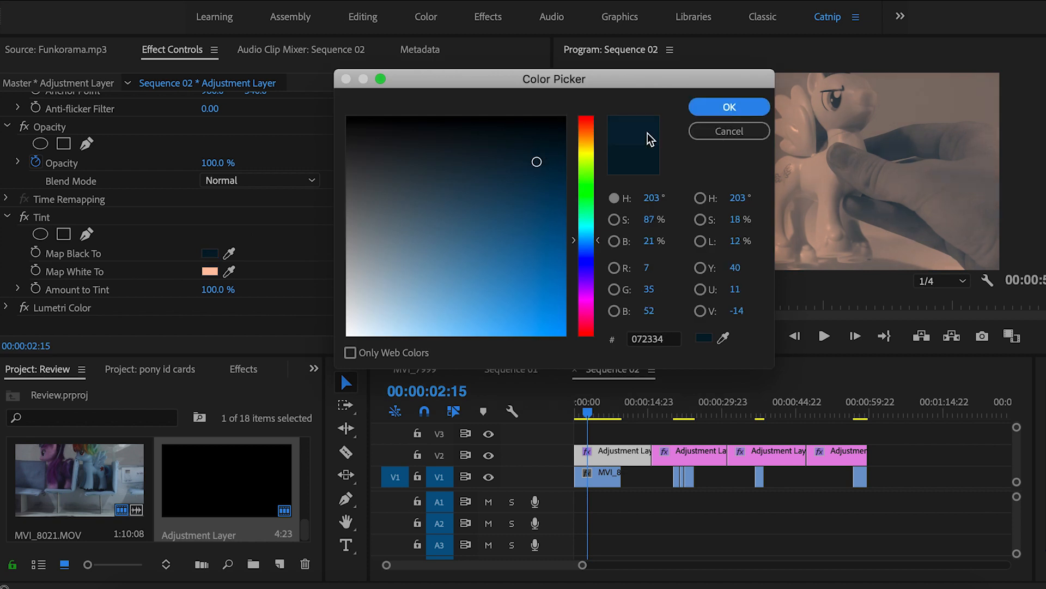
{"action": "left_click", "coordinate": [209, 271]}
{"action": "left_click", "coordinate": [431, 330]}
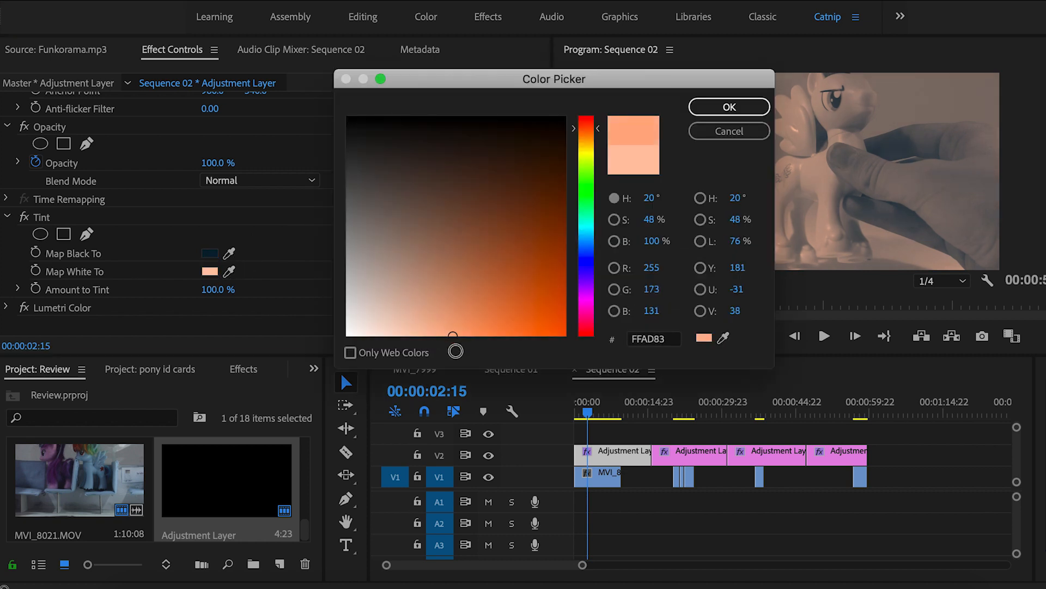
{"action": "left_click", "coordinate": [763, 109]}
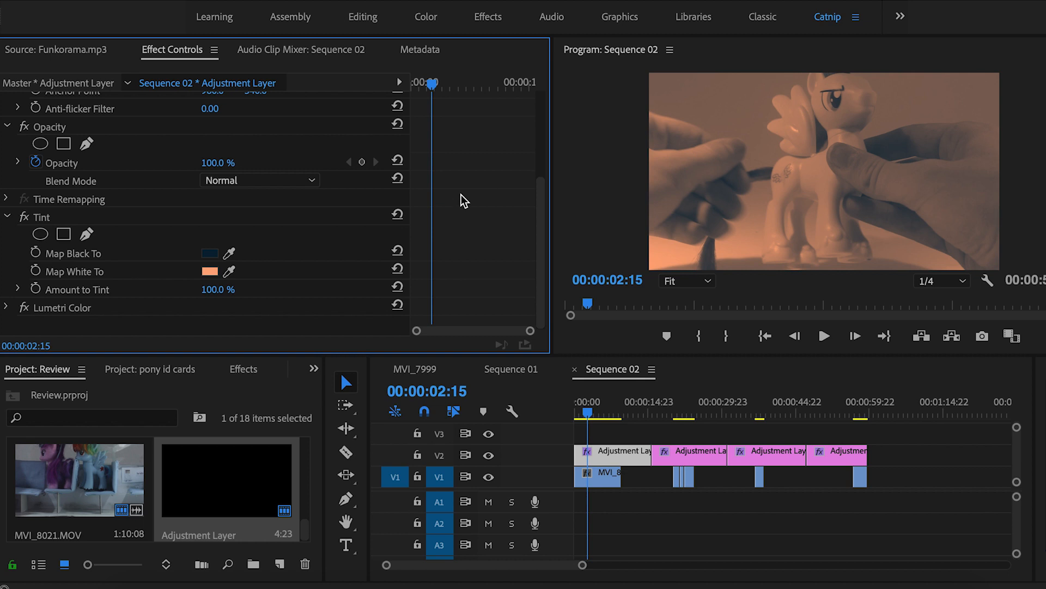
Set Amount to Tint to 30% and toggle V2 visibility to compare graded footage
{"action": "left_click", "coordinate": [223, 284]}
{"action": "type", "text": "30"}
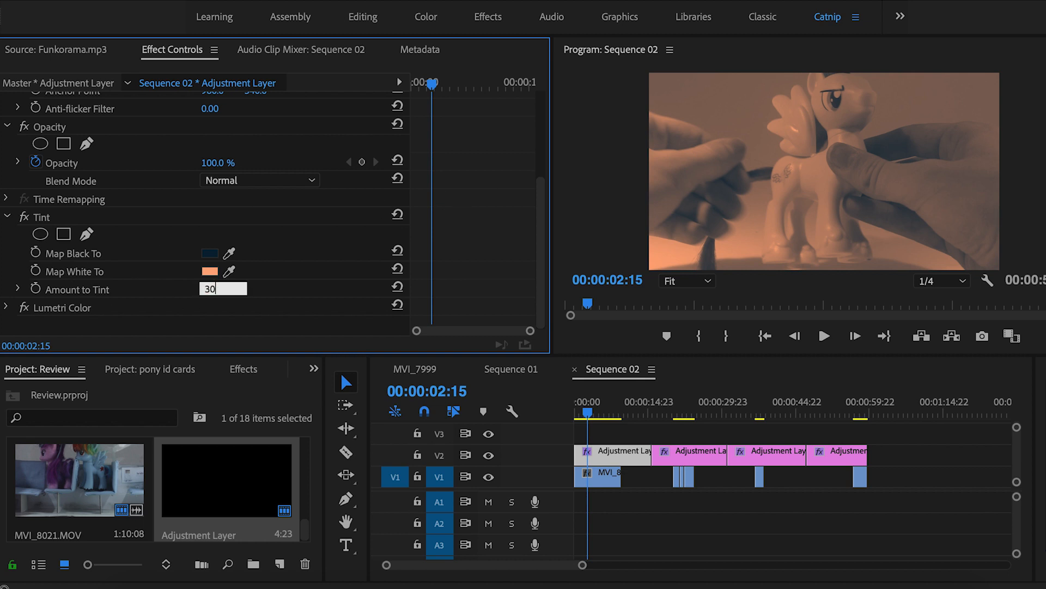
{"action": "key", "text": "Return"}
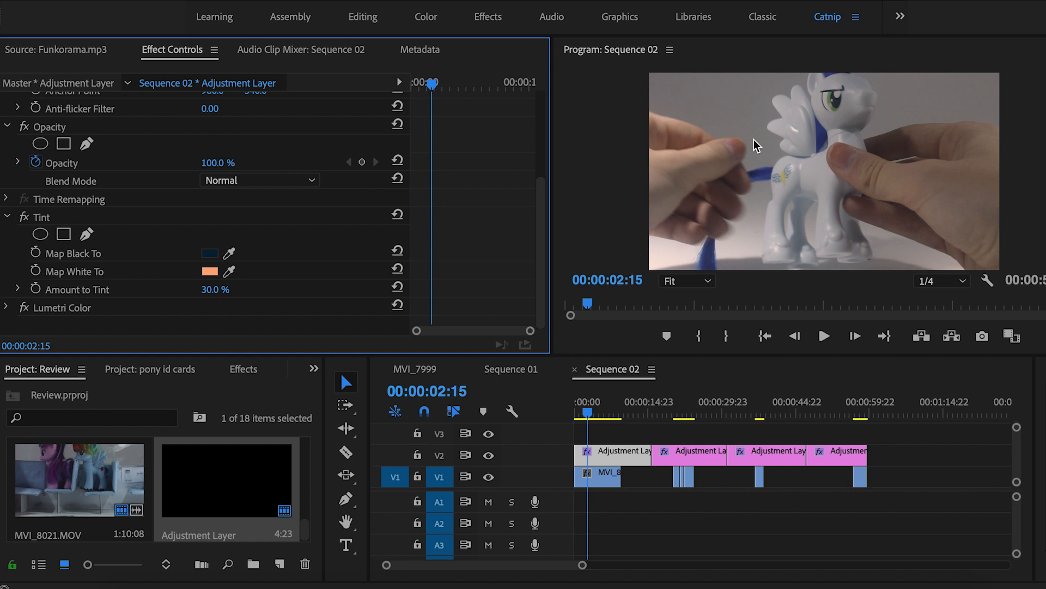
{"action": "left_click", "coordinate": [490, 456]}
{"action": "left_click", "coordinate": [489, 456]}
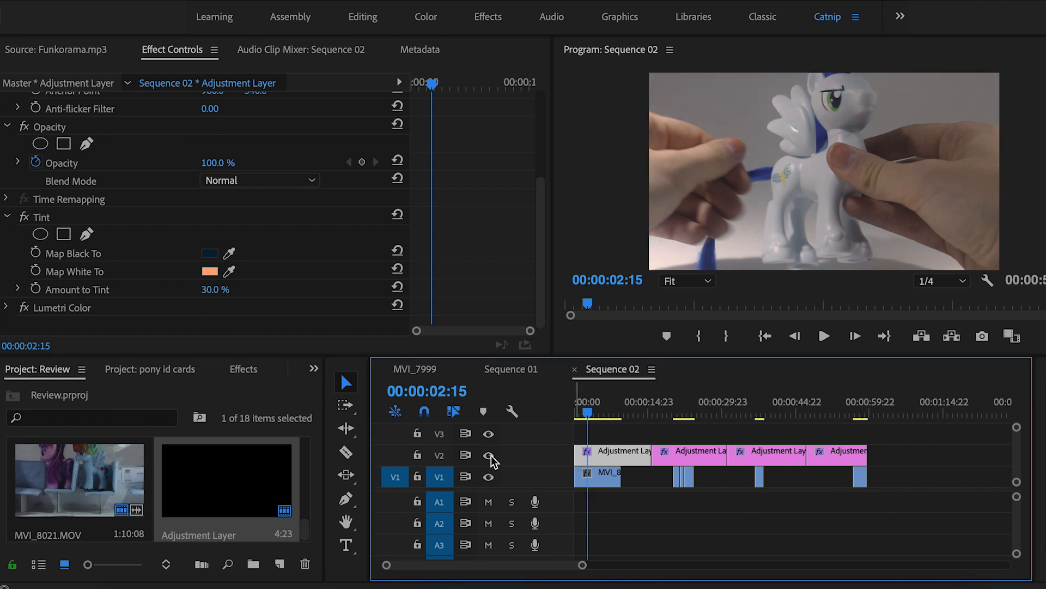
{"action": "left_click", "coordinate": [490, 456]}
{"action": "left_click", "coordinate": [490, 456]}
{"action": "left_click", "coordinate": [490, 456]}
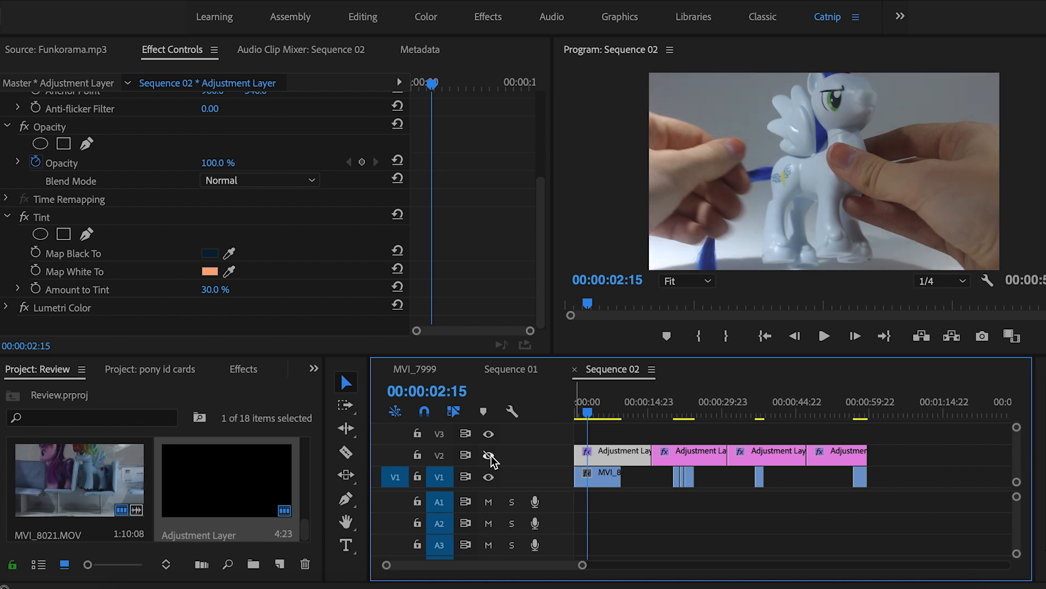
{"action": "left_click", "coordinate": [490, 456]}
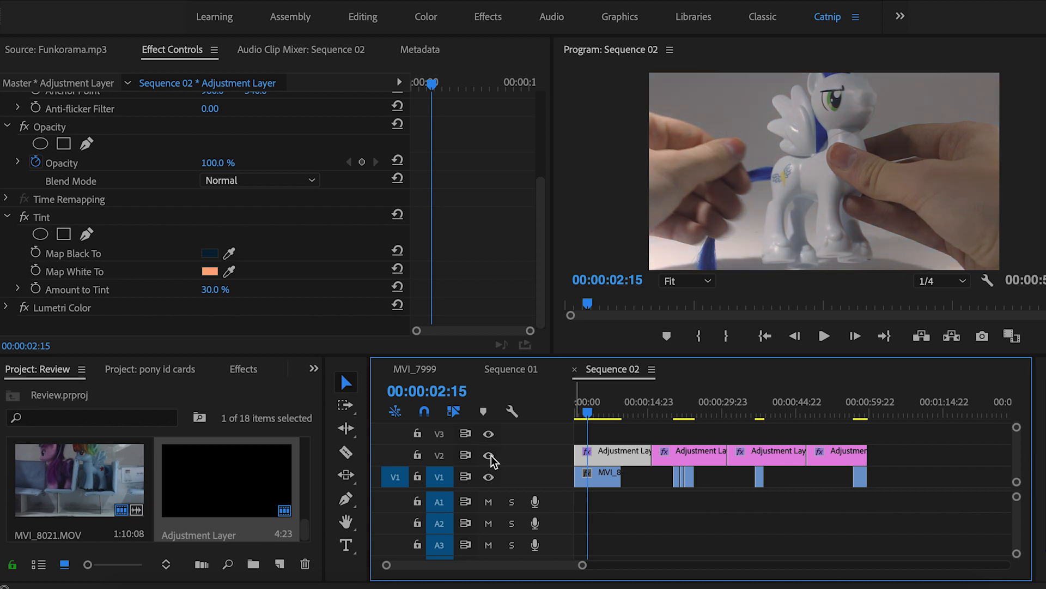
{"action": "left_click", "coordinate": [489, 455]}
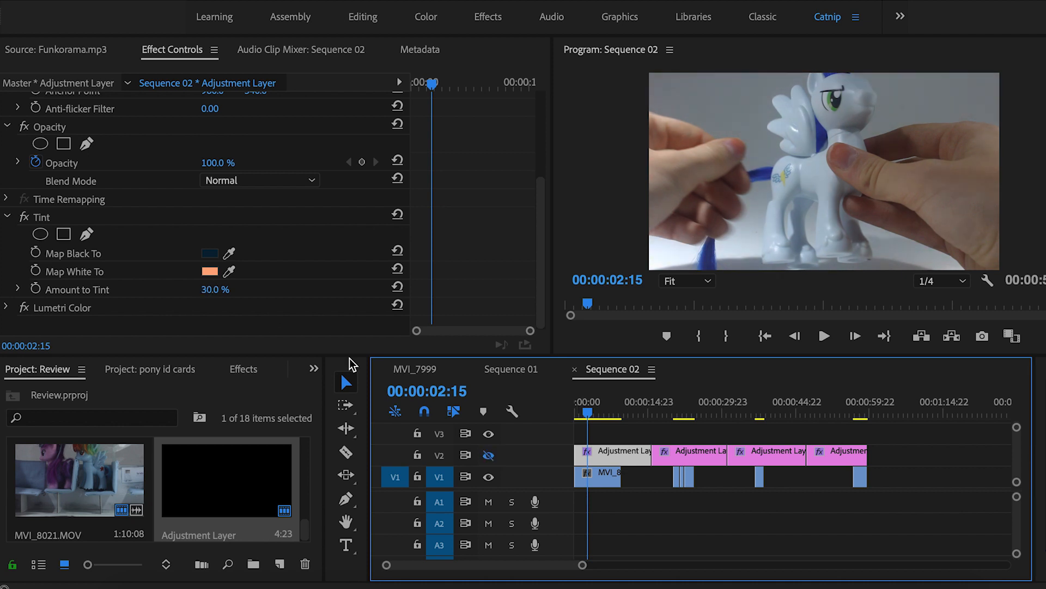
{"action": "left_click", "coordinate": [490, 456]}
Raise Amount to Tint to 40% and collapse the Tint settings
{"action": "left_click", "coordinate": [216, 289]}
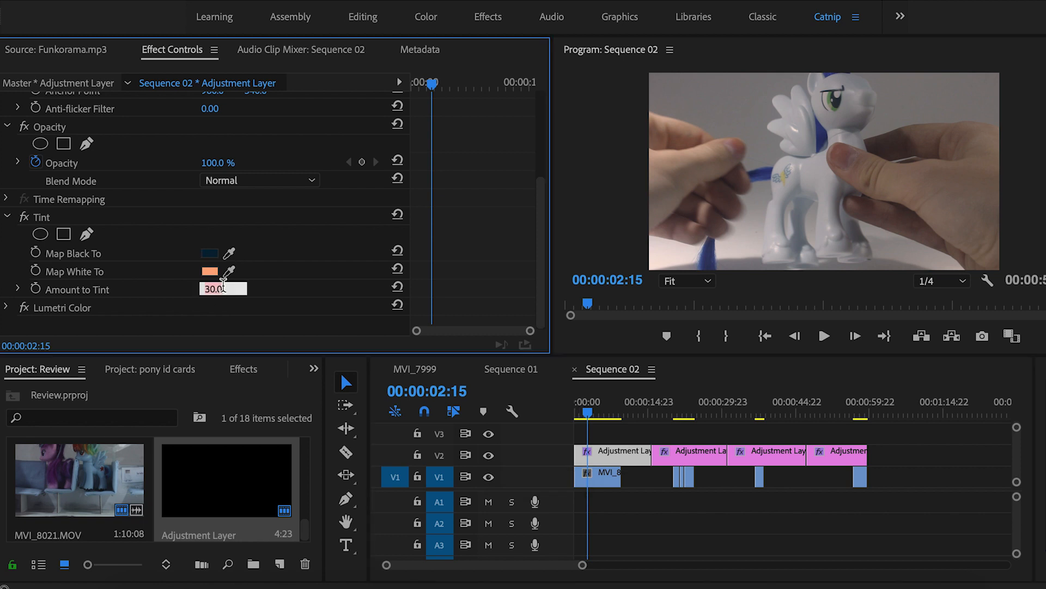
{"action": "type", "text": "40"}
{"action": "key", "text": "Return"}
{"action": "left_click", "coordinate": [8, 216]}
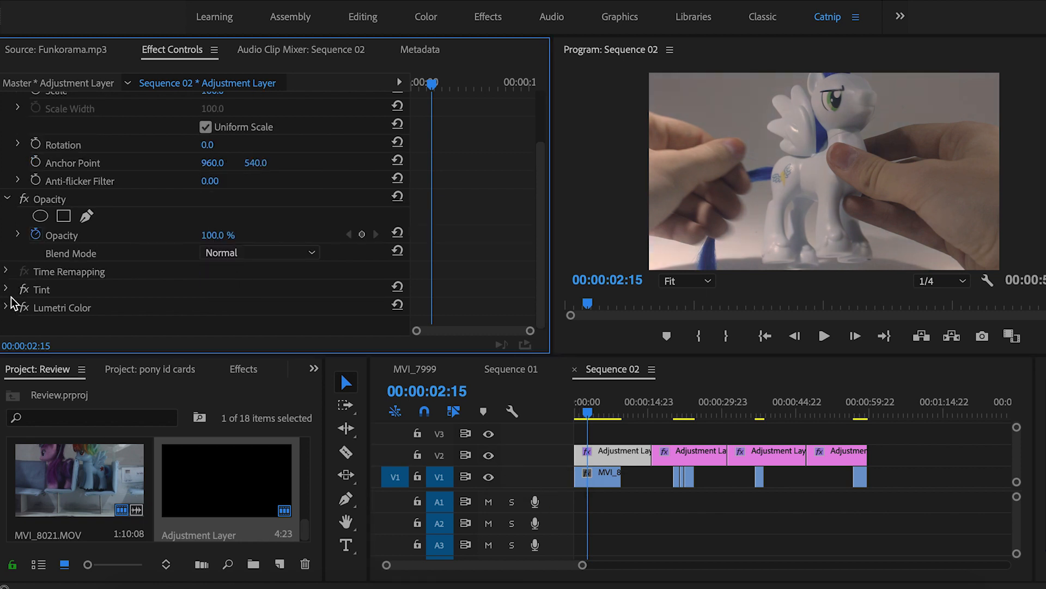
Expand Lumetri Color's Basic Correction and cool Temperature to -5
{"action": "left_click", "coordinate": [6, 308]}
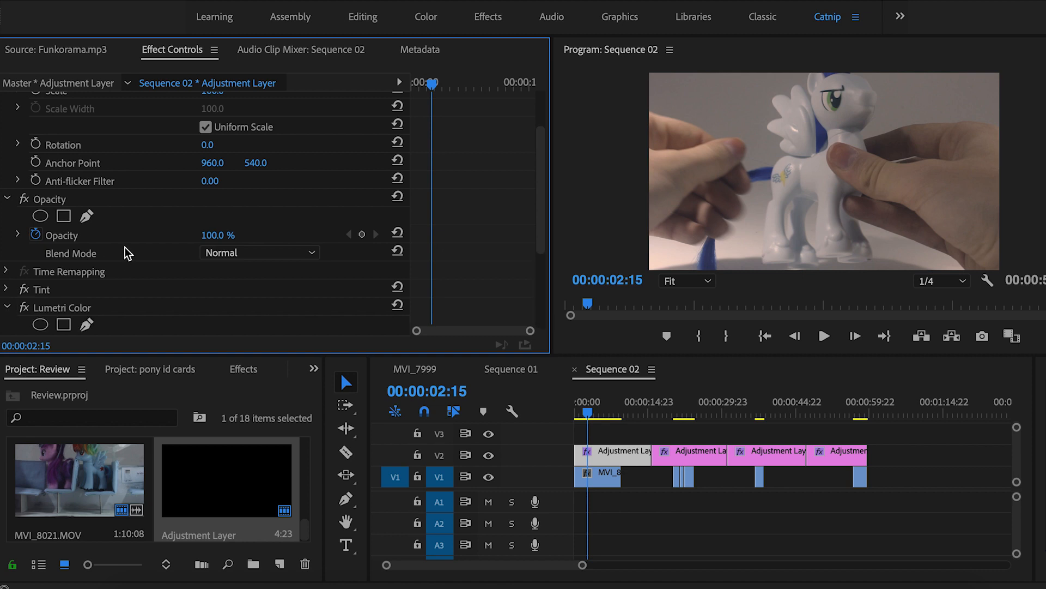
{"action": "scroll", "coordinate": [128, 250], "scroll_direction": "down", "scroll_amount": 3}
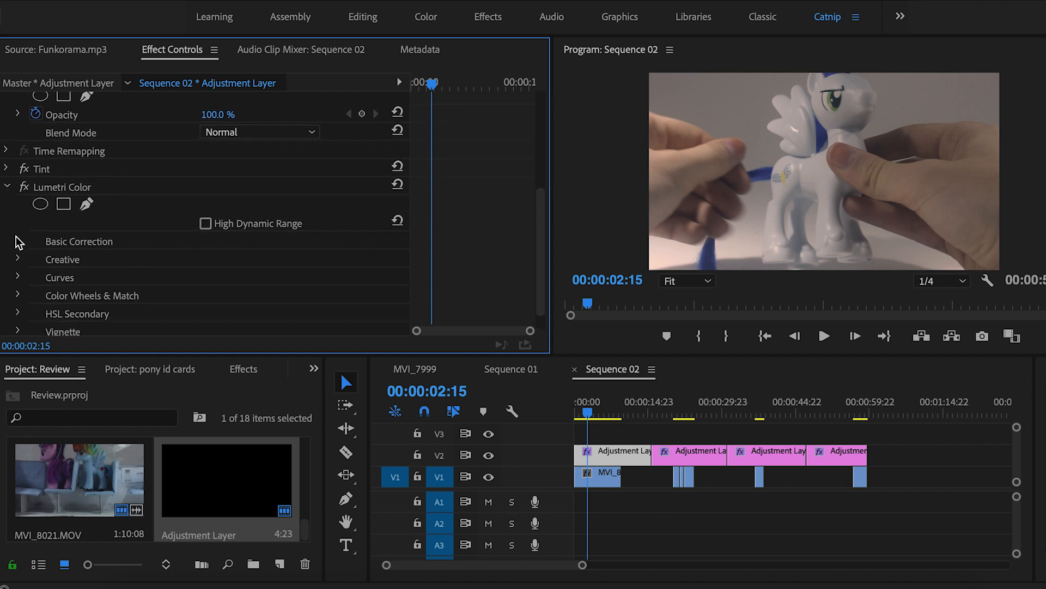
{"action": "scroll", "coordinate": [18, 242], "scroll_direction": "down", "scroll_amount": 1}
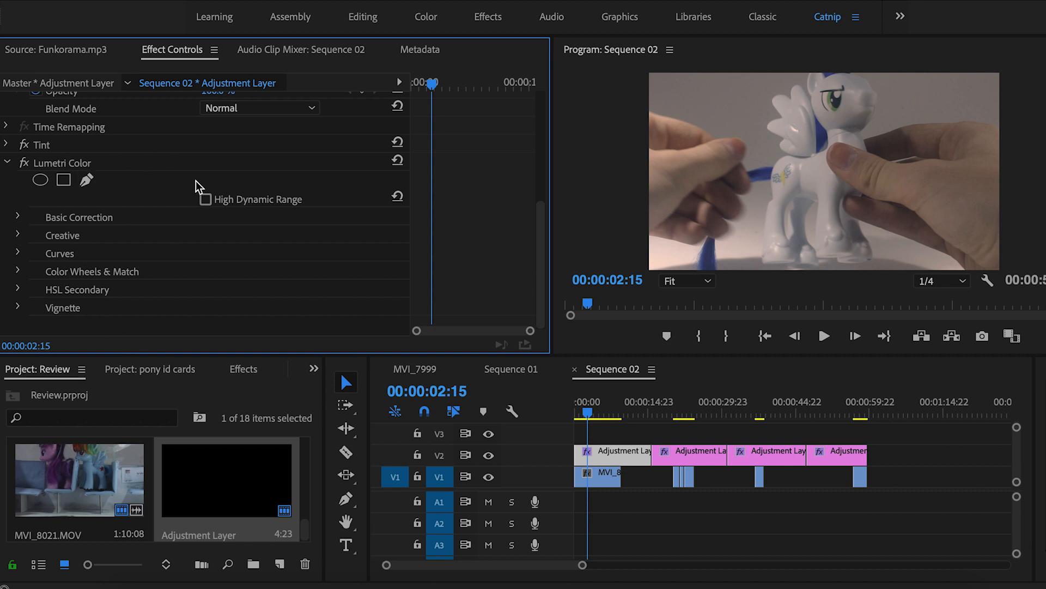
{"action": "left_click", "coordinate": [18, 217]}
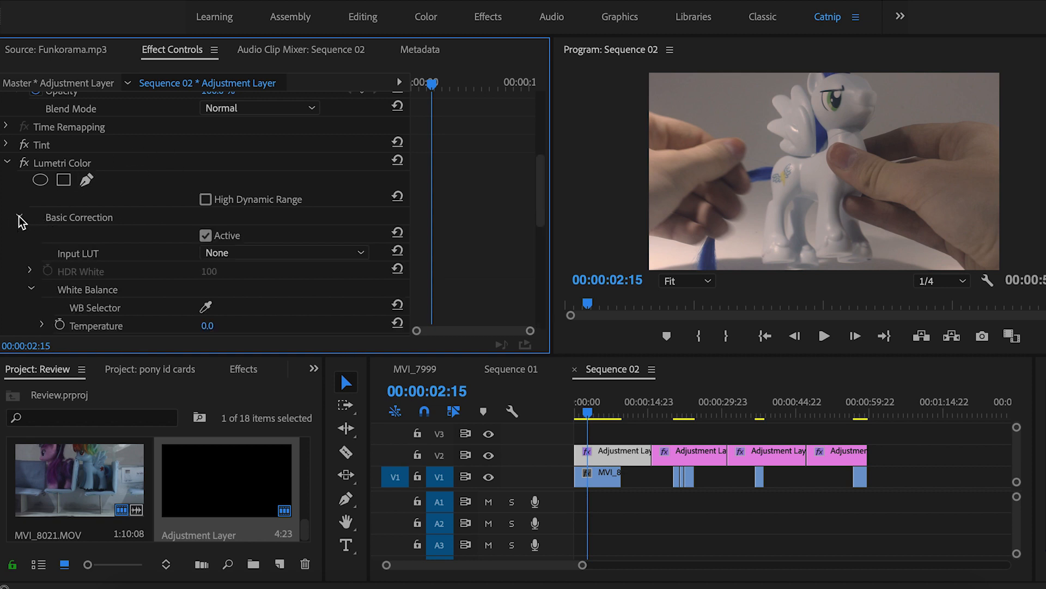
{"action": "scroll", "coordinate": [175, 194], "scroll_direction": "down", "scroll_amount": 3}
{"action": "left_click", "coordinate": [208, 242]}
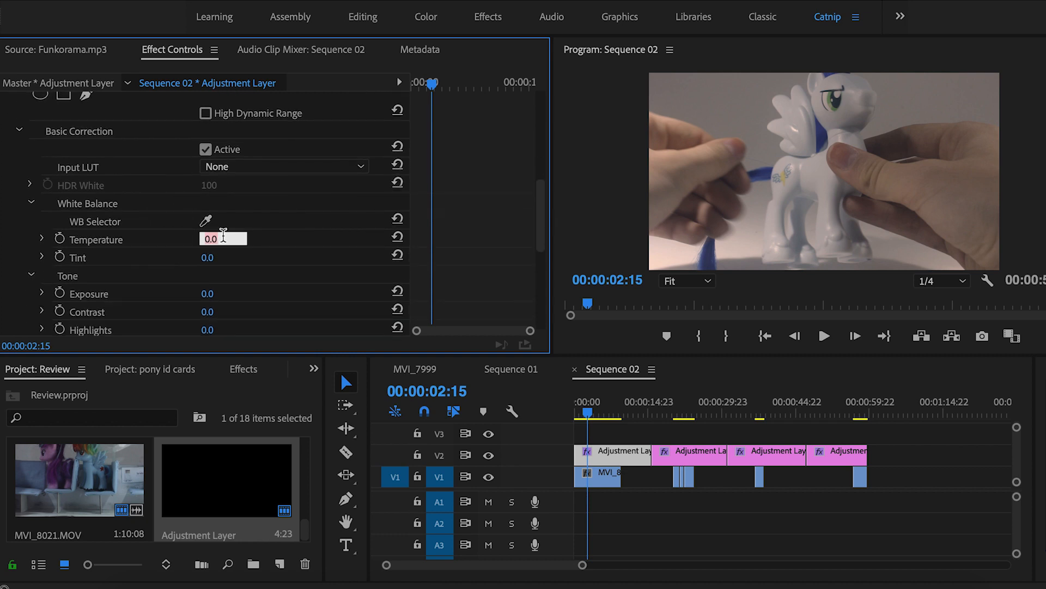
{"action": "type", "text": "-5"}
{"action": "key", "text": "Return"}
Lower Temperature further to -10
{"action": "scroll", "coordinate": [279, 225], "scroll_direction": "down", "scroll_amount": 3}
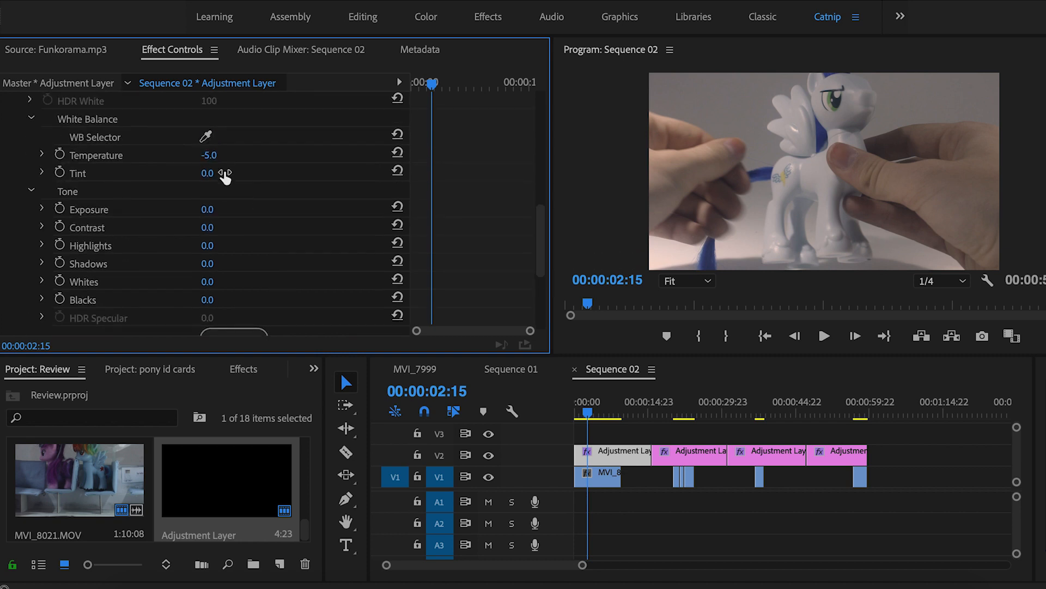
{"action": "mouse_move", "coordinate": [211, 155]}
{"action": "left_mouse_down"}
{"action": "mouse_move", "coordinate": [200, 154]}
{"action": "mouse_move", "coordinate": [224, 156]}
{"action": "left_mouse_up"}
{"action": "left_click", "coordinate": [211, 155]}
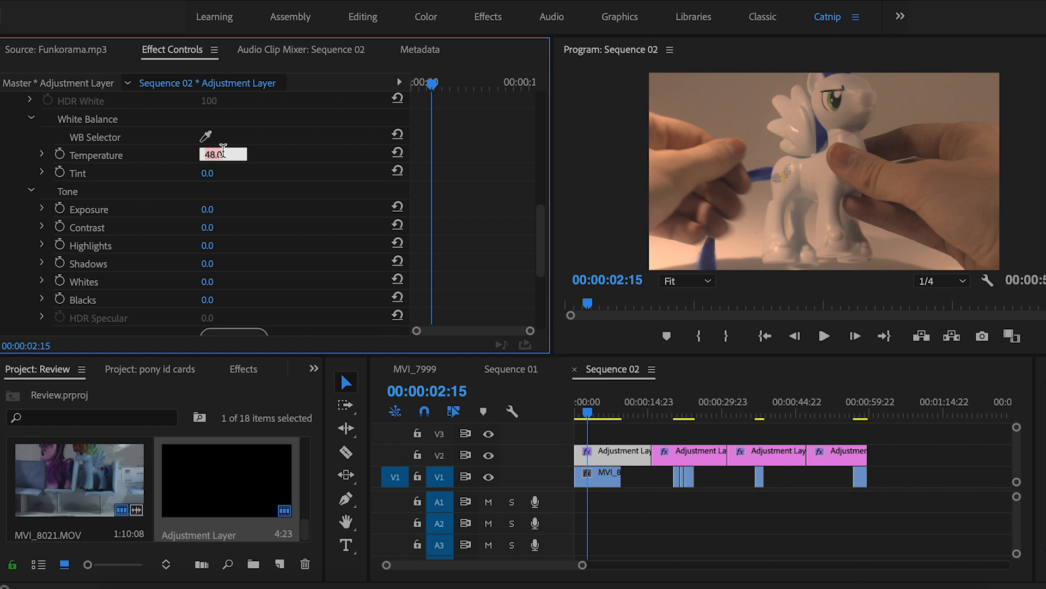
{"action": "type", "text": "-10"}
{"action": "key", "text": "Return"}
Raise Saturation to 115, then to 120
{"action": "scroll", "coordinate": [207, 251], "scroll_direction": "down", "scroll_amount": 4}
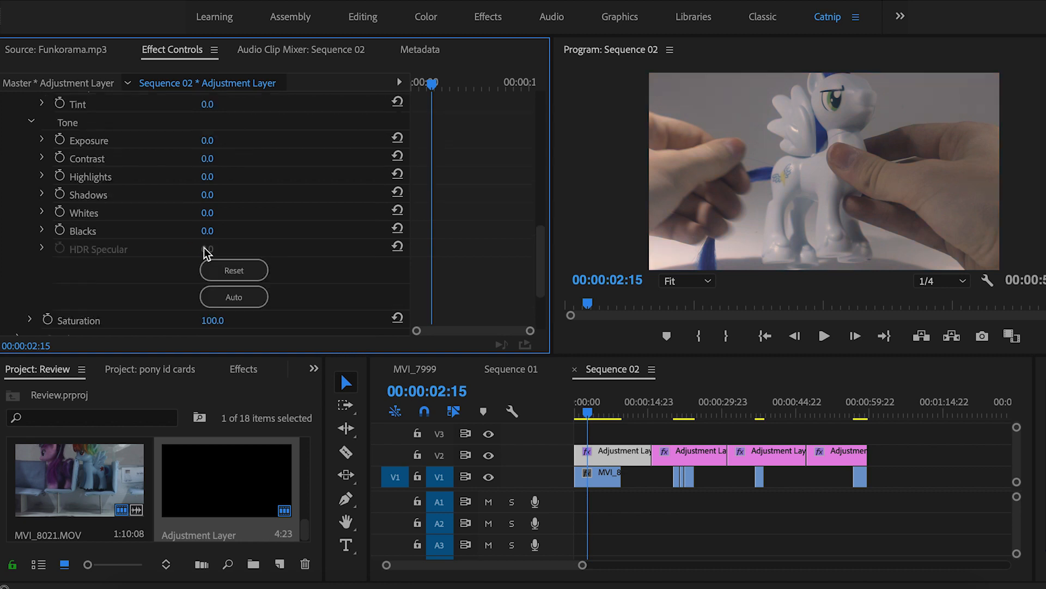
{"action": "left_click", "coordinate": [218, 270]}
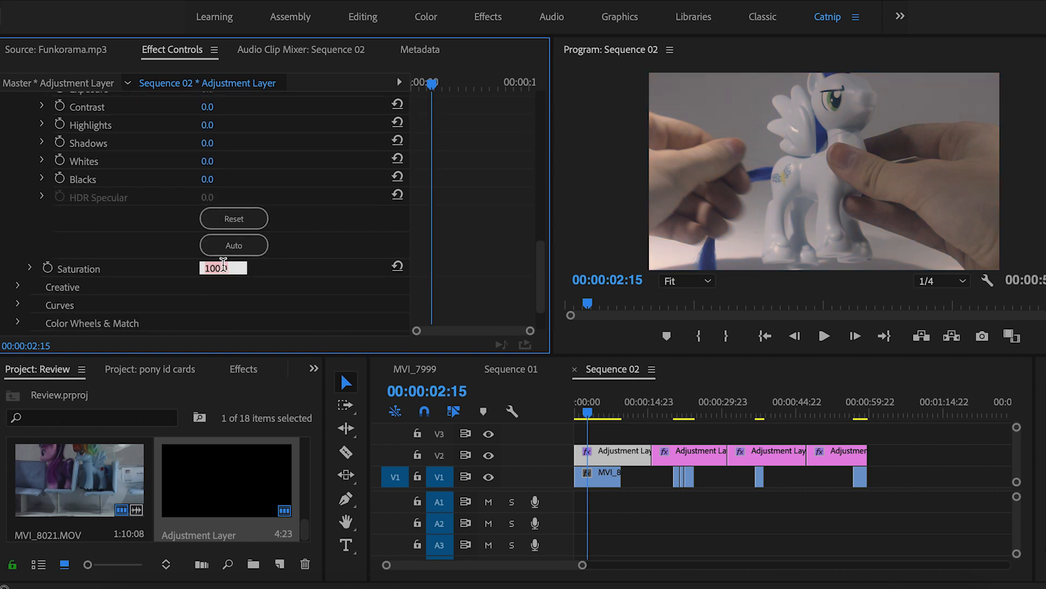
{"action": "type", "text": "115"}
{"action": "key", "text": "Return"}
{"action": "left_click", "coordinate": [212, 268]}
{"action": "type", "text": "120"}
{"action": "key", "text": "Return"}
Compare with V2 hidden, then push Shadow Tint toward blue and Highlight Tint toward orange
{"action": "left_click", "coordinate": [489, 456]}
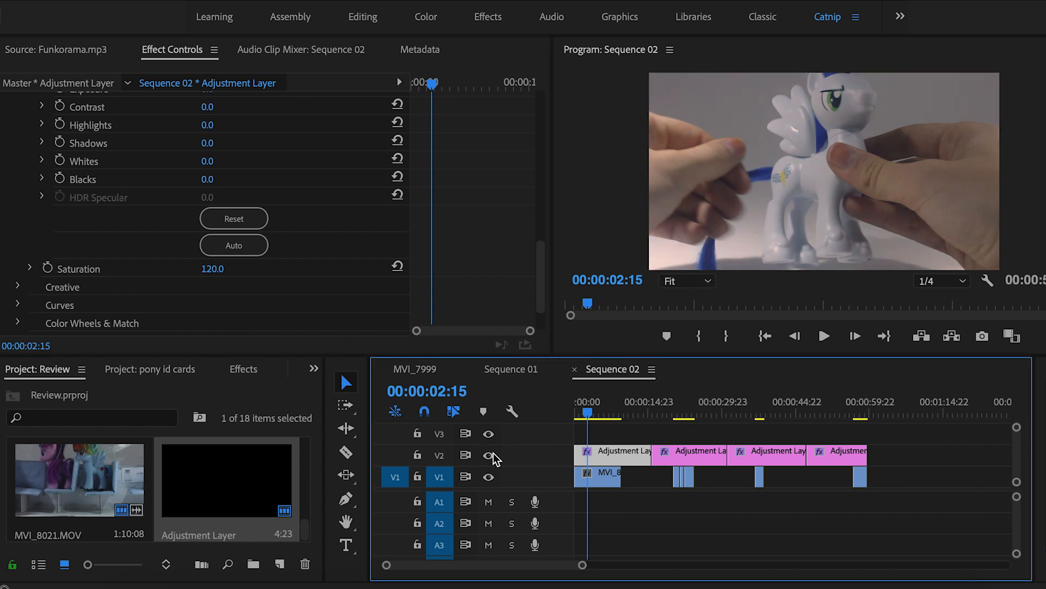
{"action": "left_click", "coordinate": [493, 454]}
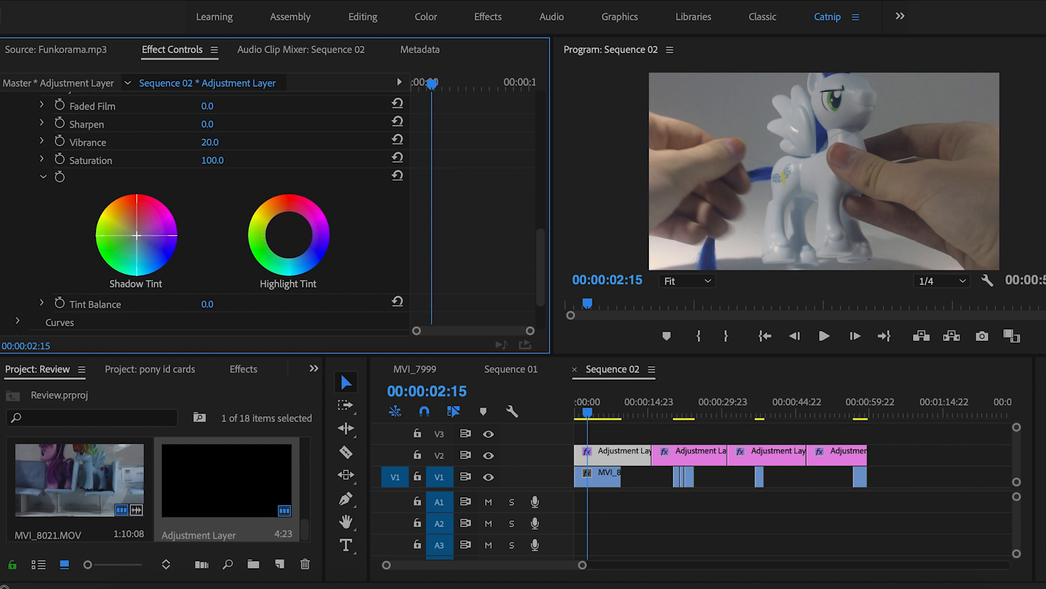
{"action": "left_click_drag", "start_coordinate": [140, 237], "coordinate": [147, 241]}
{"action": "left_click_drag", "start_coordinate": [293, 240], "coordinate": [290, 235]}
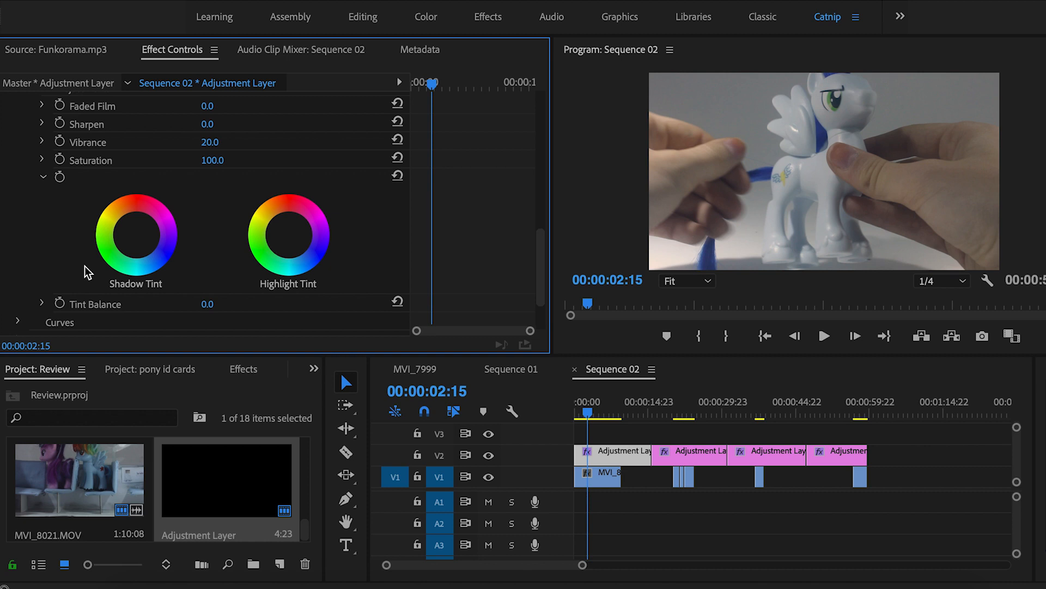
{"action": "scroll", "coordinate": [94, 197], "scroll_direction": "up", "scroll_amount": 5}
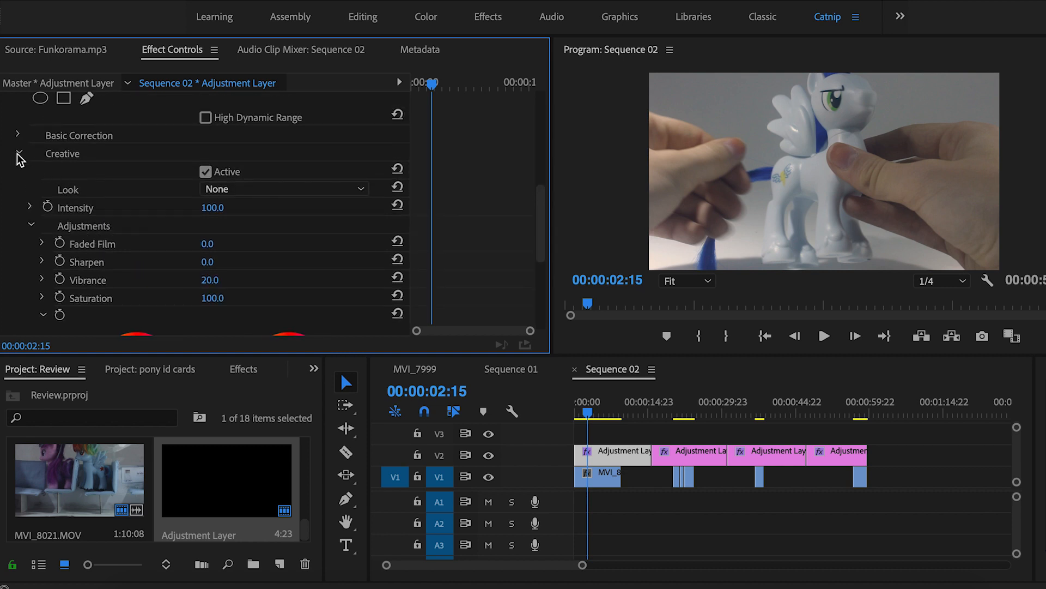
Collapse Creative, bow the Lumetri RGB curve upward and lift its black point
{"action": "left_click", "coordinate": [17, 153]}
{"action": "scroll", "coordinate": [168, 198], "scroll_direction": "down", "scroll_amount": 3}
{"action": "scroll", "coordinate": [168, 199], "scroll_direction": "down", "scroll_amount": 5}
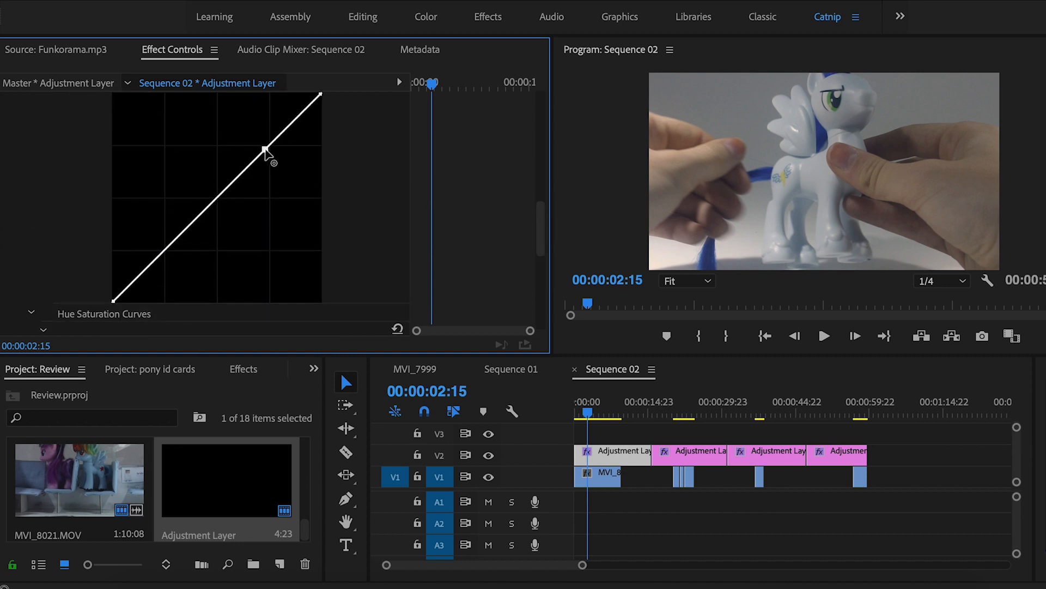
{"action": "left_click_drag", "start_coordinate": [263, 157], "coordinate": [282, 117]}
{"action": "mouse_move", "coordinate": [113, 300]}
{"action": "left_mouse_down"}
{"action": "mouse_move", "coordinate": [122, 300]}
{"action": "mouse_move", "coordinate": [121, 316]}
{"action": "mouse_move", "coordinate": [121, 307]}
{"action": "left_mouse_up"}
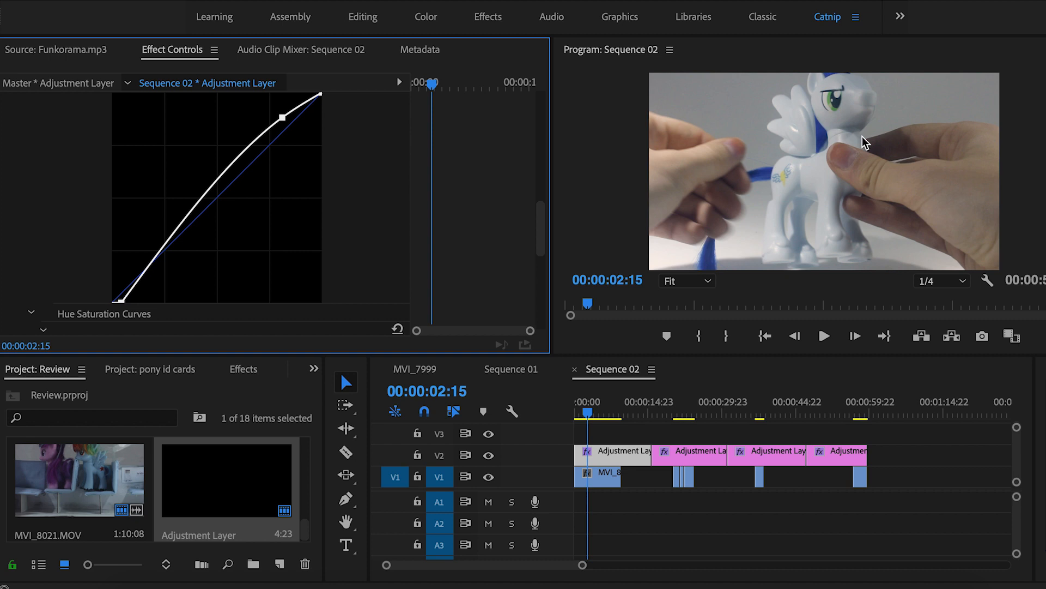
{"action": "scroll", "coordinate": [306, 211], "scroll_direction": "up", "scroll_amount": 1}
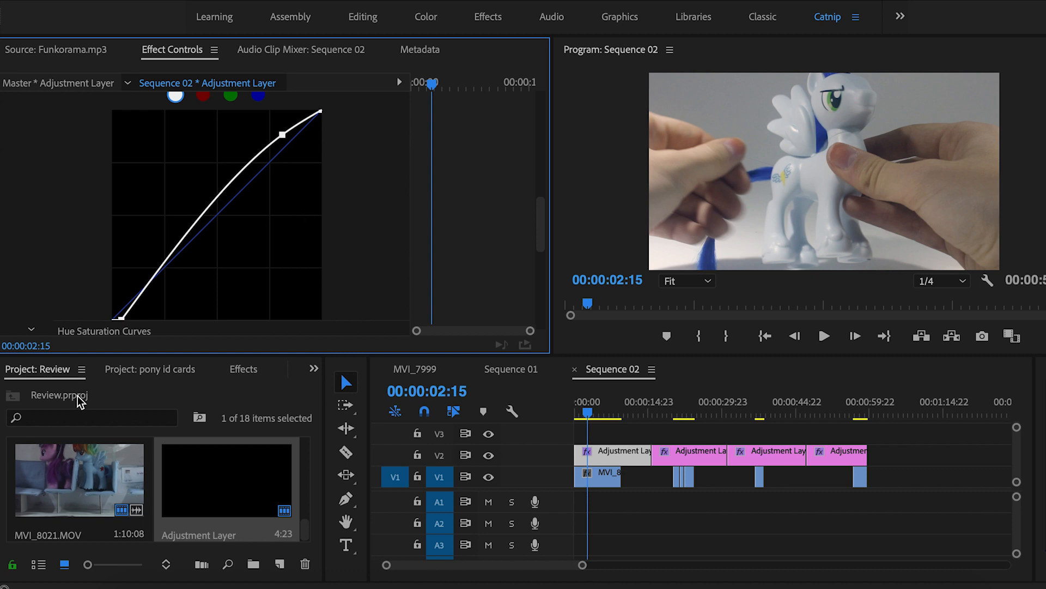
{"action": "scroll", "coordinate": [126, 321], "scroll_direction": "down", "scroll_amount": 6}
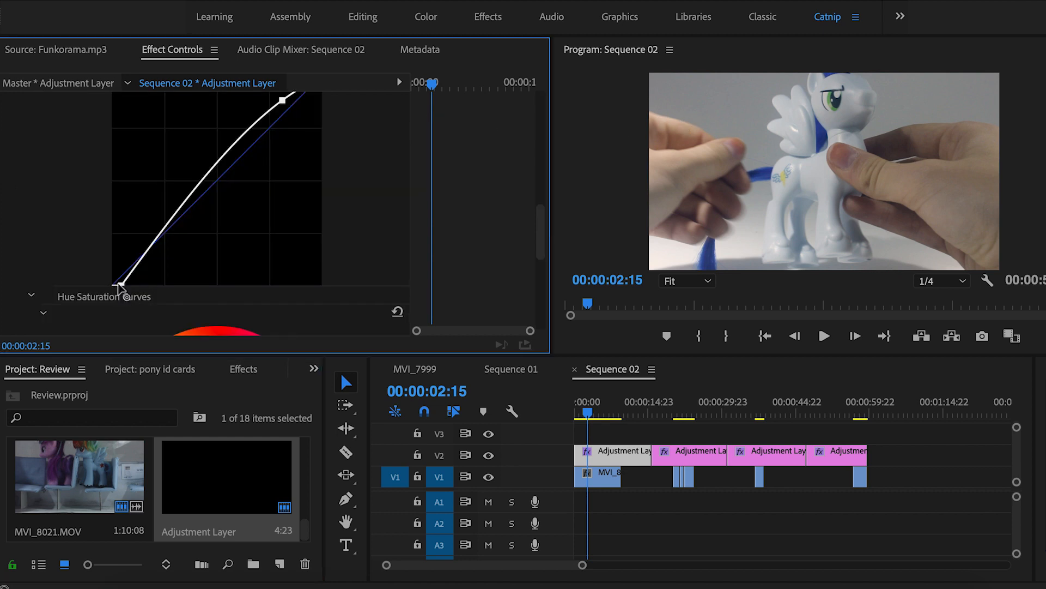
{"action": "mouse_move", "coordinate": [108, 284]}
{"action": "left_mouse_down"}
{"action": "mouse_move", "coordinate": [106, 272]}
{"action": "mouse_move", "coordinate": [121, 289]}
{"action": "left_mouse_up"}
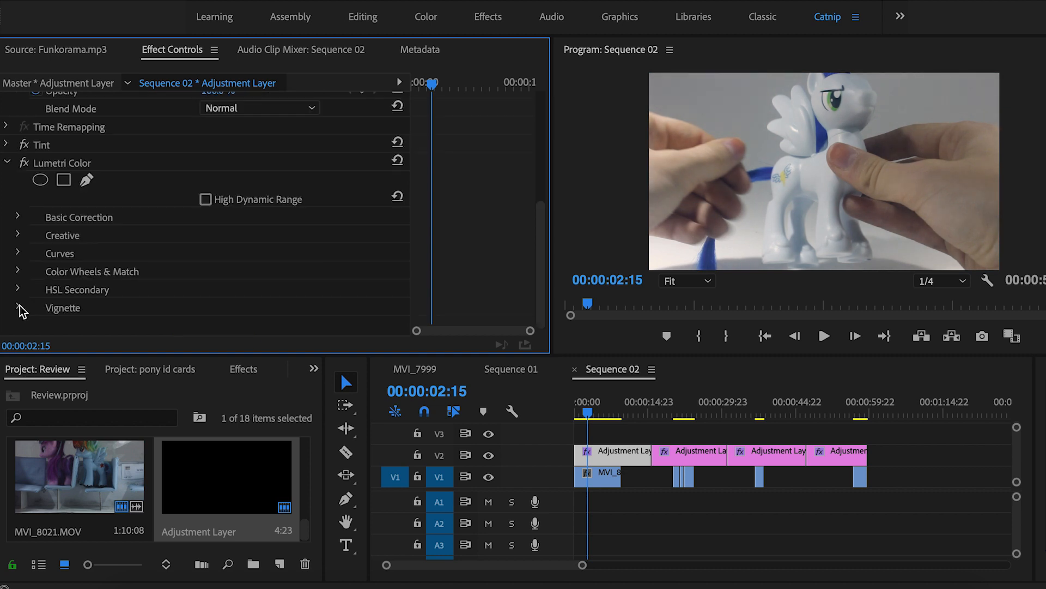
Add a dark vignette to the adjustment layer, settling on Amount -1.0 and Feather 80
{"action": "left_click", "coordinate": [19, 305]}
{"action": "scroll", "coordinate": [158, 253], "scroll_direction": "down", "scroll_amount": 5}
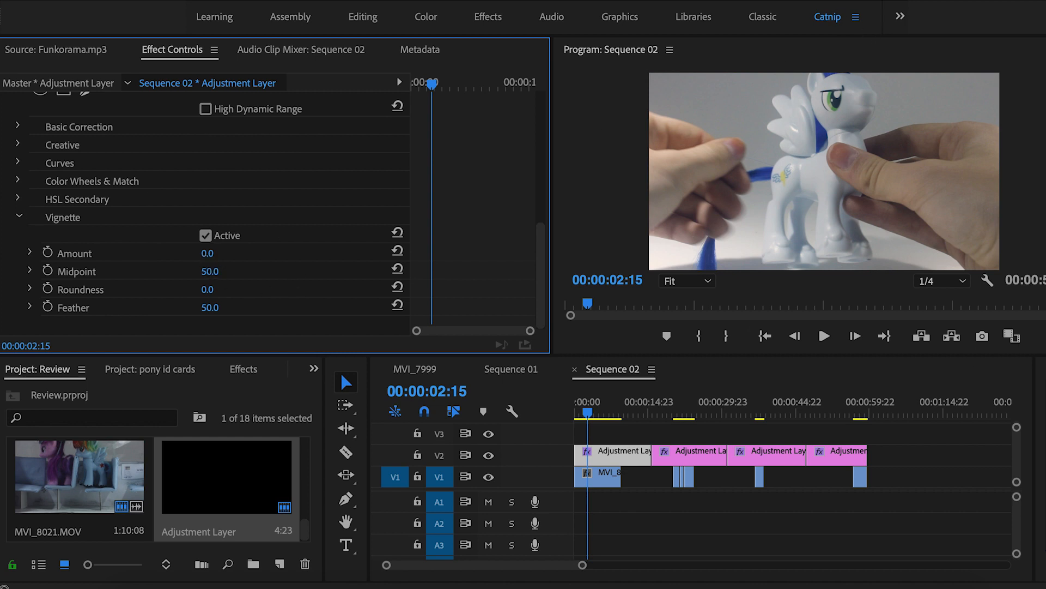
{"action": "left_click", "coordinate": [206, 254]}
{"action": "type", "text": "-5"}
{"action": "key", "text": "Return"}
{"action": "left_click", "coordinate": [223, 252]}
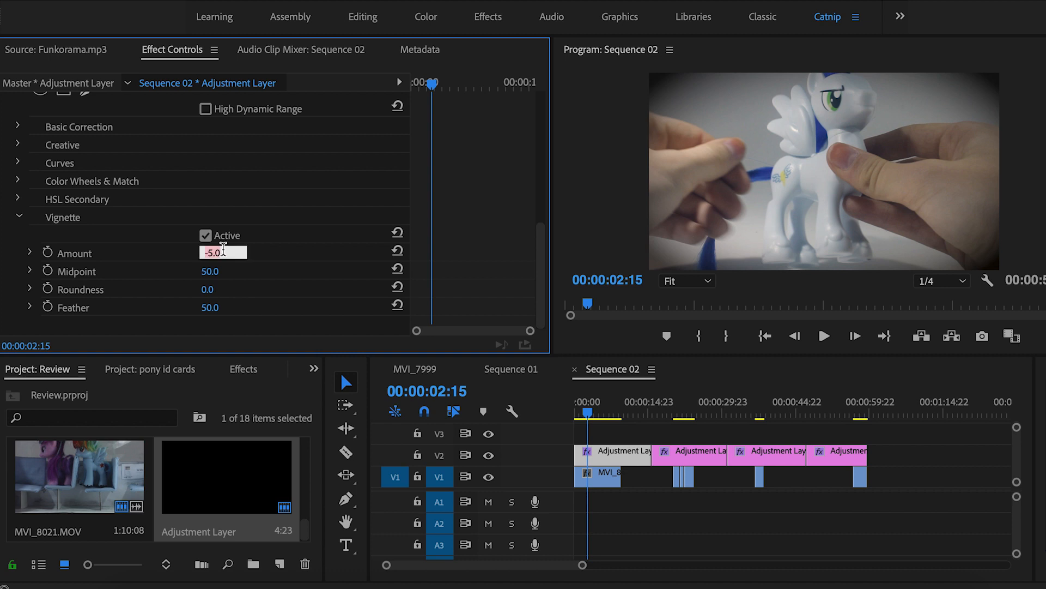
{"action": "key", "text": "BackSpace"}
{"action": "type", "text": "-0.5"}
{"action": "key", "text": "Return"}
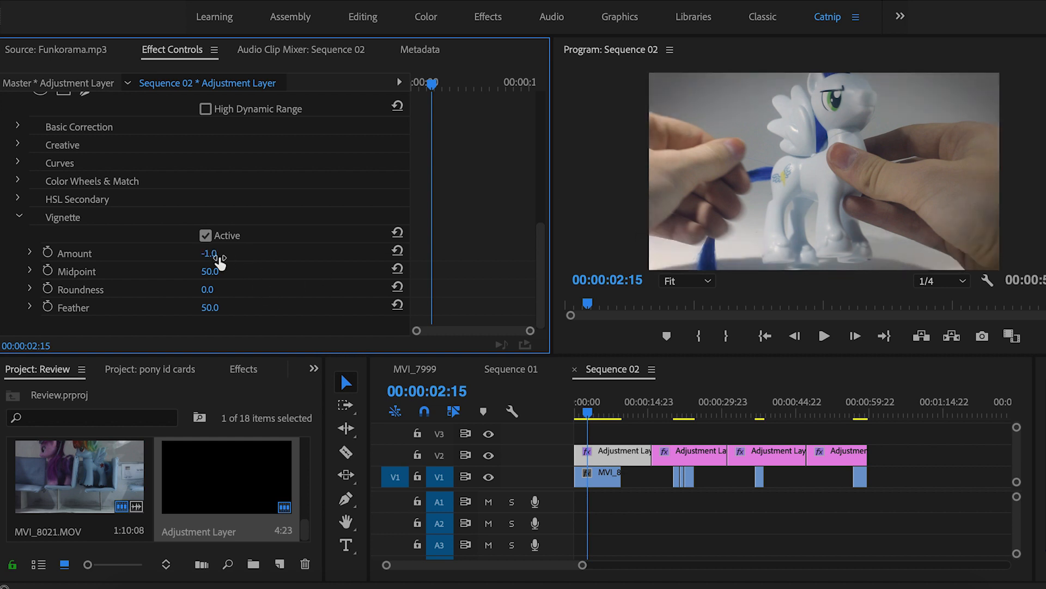
{"action": "left_click", "coordinate": [223, 250]}
{"action": "type", "text": "-4"}
{"action": "key", "text": "Return"}
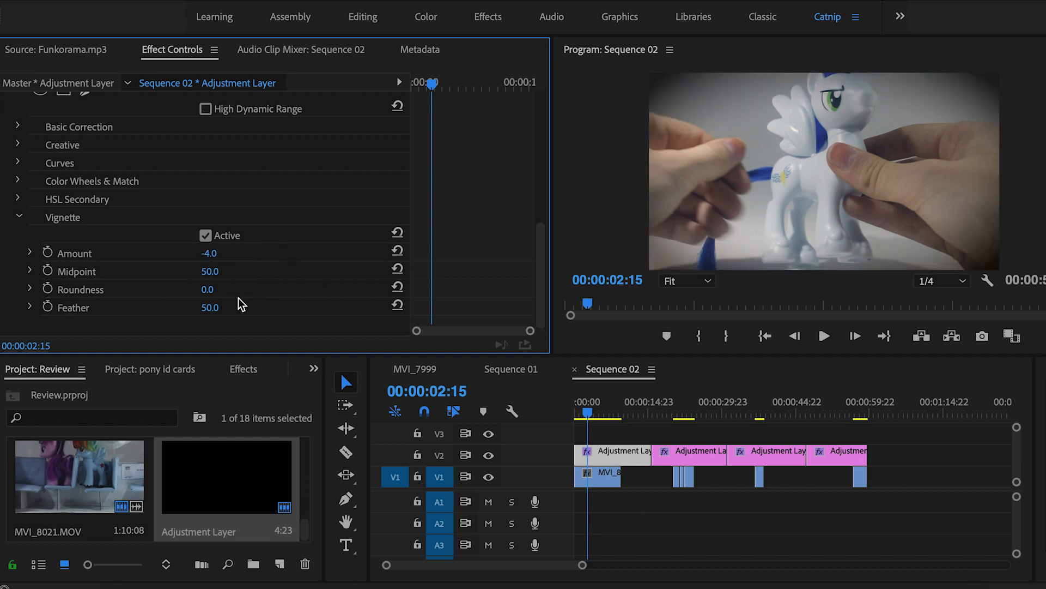
{"action": "left_click_drag", "start_coordinate": [213, 307], "coordinate": [267, 308]}
Toggle the V2 grade off and on to compare, then scrub through the first clip
{"action": "left_click", "coordinate": [488, 454]}
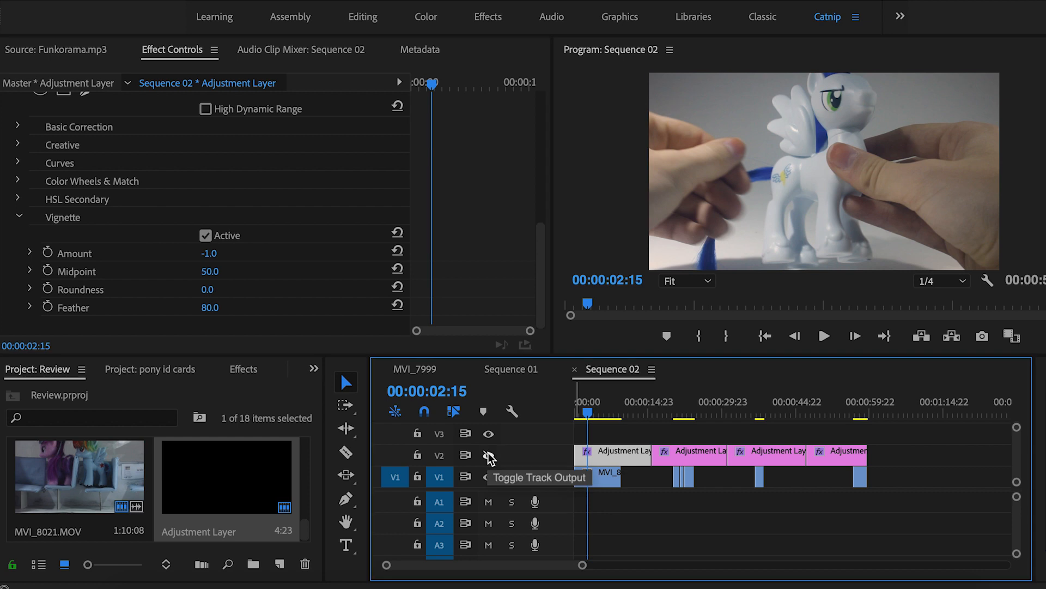
{"action": "left_click", "coordinate": [489, 455]}
{"action": "scroll", "coordinate": [242, 214], "scroll_direction": "down", "scroll_amount": 3}
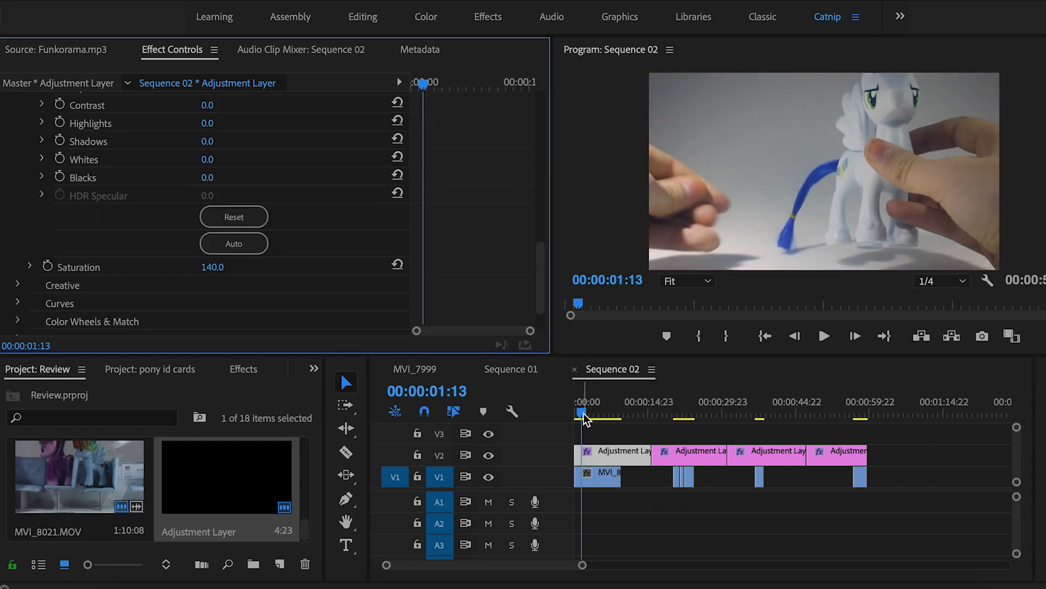
{"action": "left_click_drag", "start_coordinate": [584, 413], "coordinate": [591, 414]}
{"action": "left_click_drag", "start_coordinate": [584, 416], "coordinate": [590, 416]}
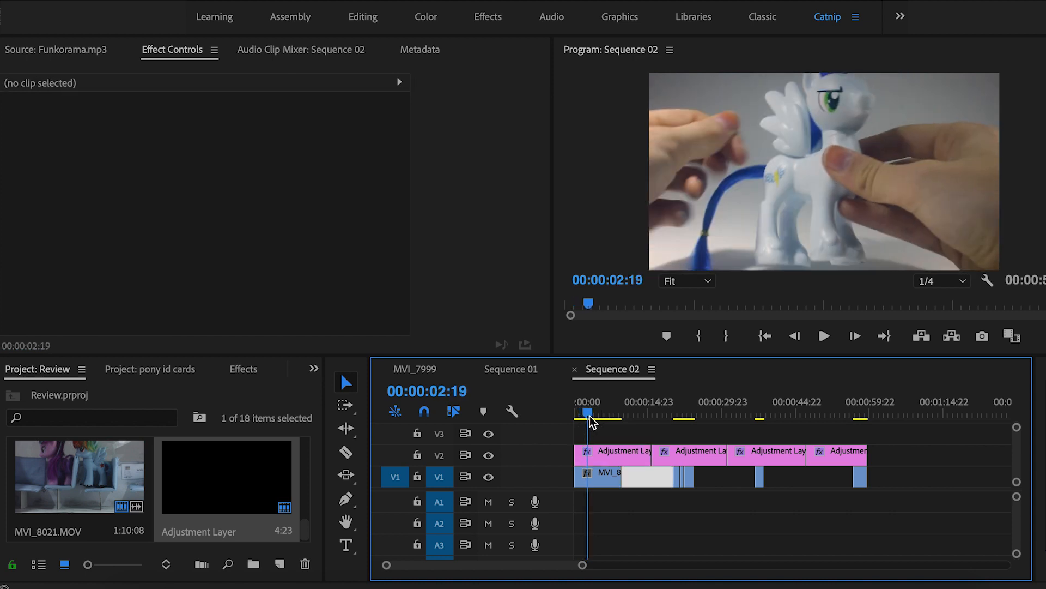
Compare the V2 grade, then move to about 20 seconds and play through the next clip
{"action": "left_click", "coordinate": [489, 456]}
{"action": "left_click", "coordinate": [488, 456]}
{"action": "left_click", "coordinate": [489, 455]}
{"action": "left_click", "coordinate": [488, 455]}
{"action": "left_click", "coordinate": [686, 414]}
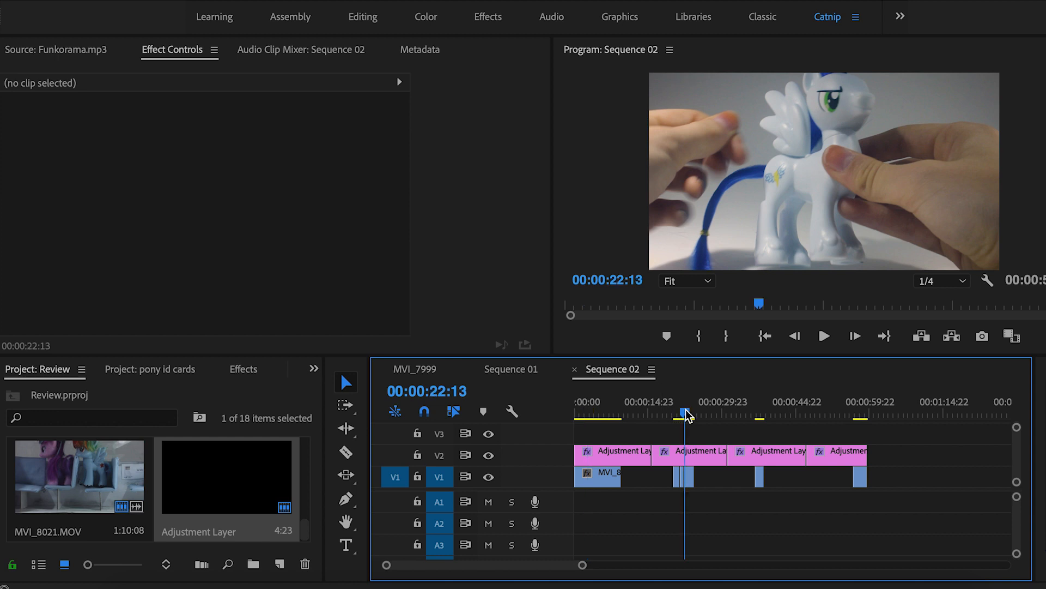
{"action": "left_click_drag", "start_coordinate": [687, 410], "coordinate": [680, 409]}
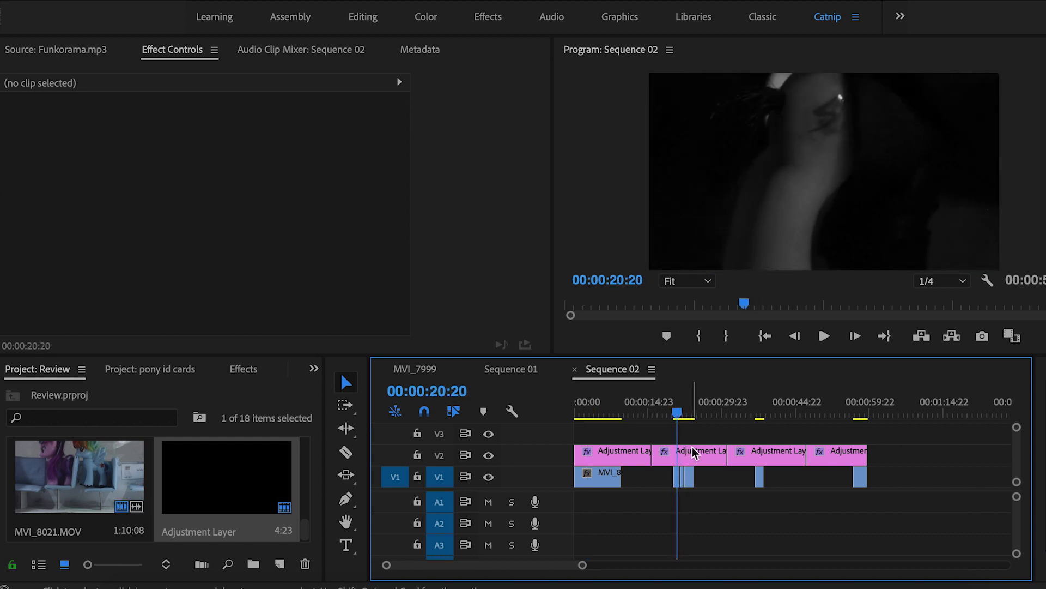
{"action": "key", "text": "space"}
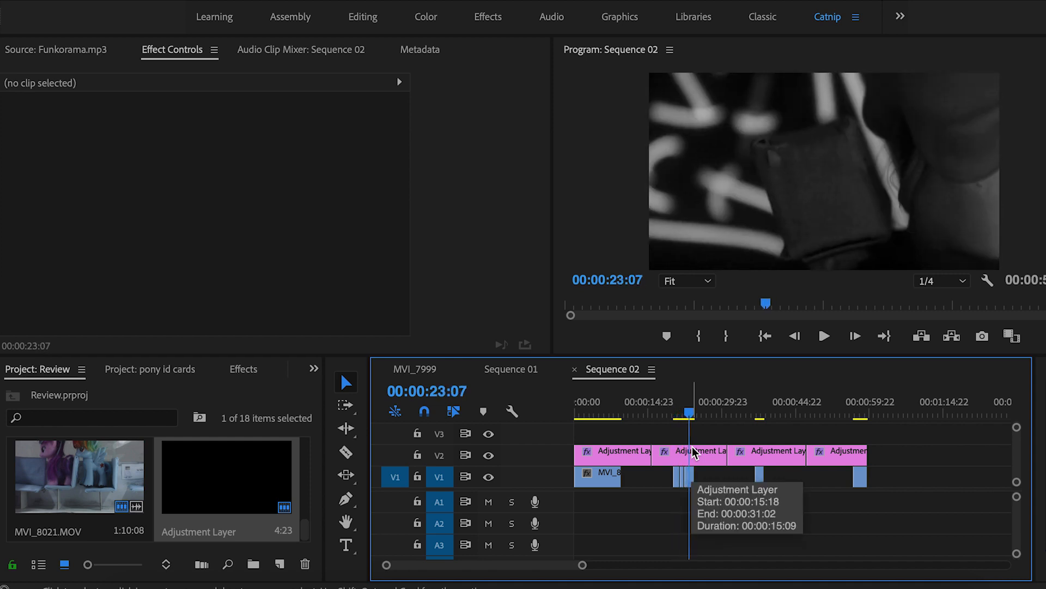
{"action": "key", "text": "j"}
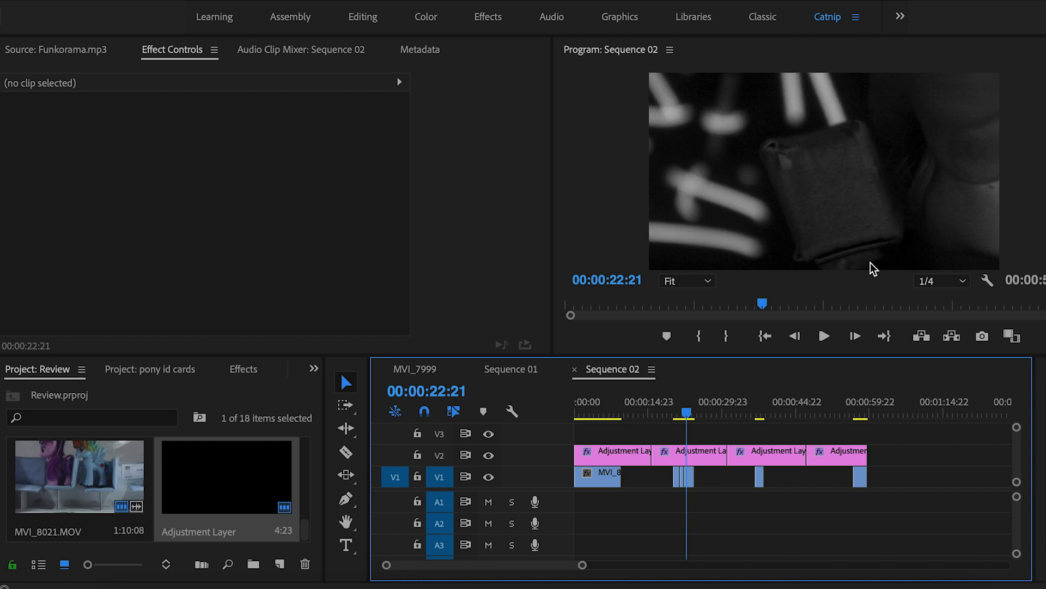
{"action": "key", "text": "Left"}
{"action": "key", "text": "Left"}
{"action": "key", "text": "Left"}
{"action": "key", "text": "Left"}
{"action": "key", "text": "Left"}
{"action": "key", "text": "Left"}
{"action": "key", "text": "Left"}
{"action": "key", "text": "Left"}
{"action": "key", "text": "Left"}
{"action": "key", "text": "Left"}
{"action": "key", "text": "Left"}
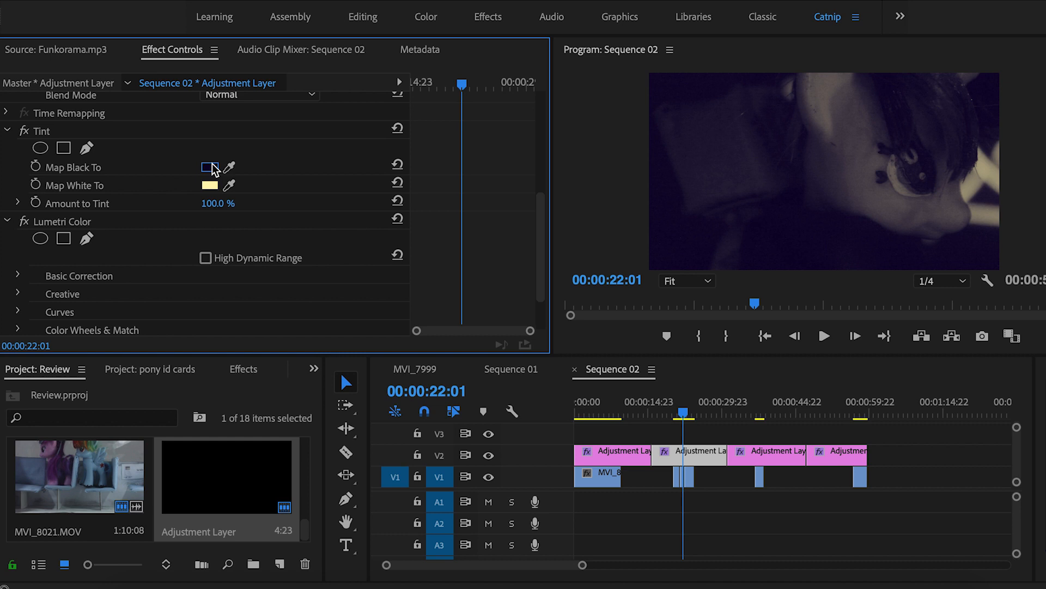
Set Tint Map Black To dark purple (hue about 301°) and Map White To light cyan
{"action": "left_click", "coordinate": [211, 166]}
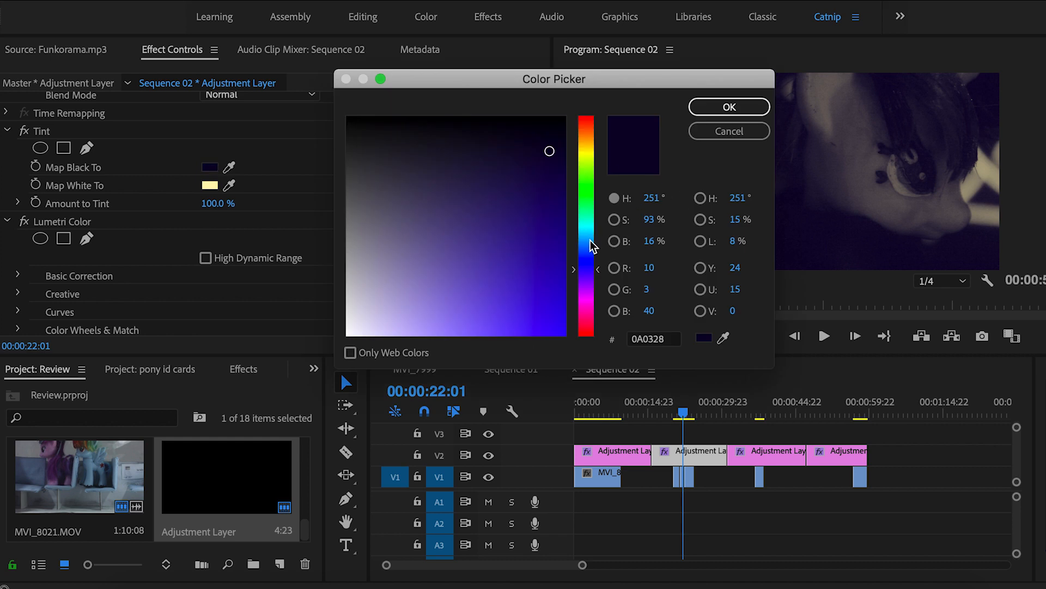
{"action": "left_click", "coordinate": [584, 299]}
{"action": "left_click", "coordinate": [585, 301]}
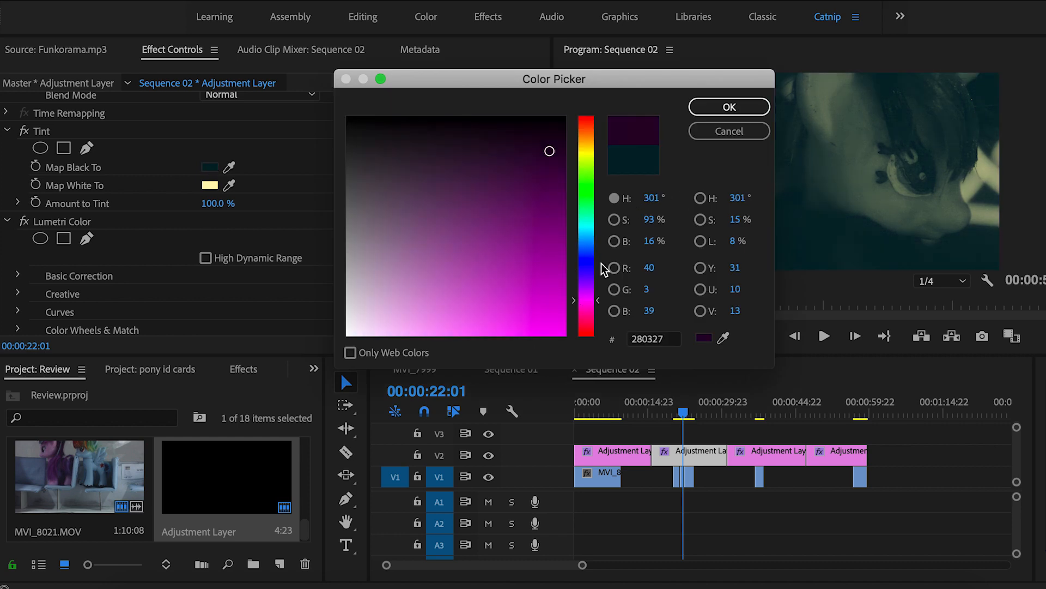
{"action": "left_click", "coordinate": [547, 170]}
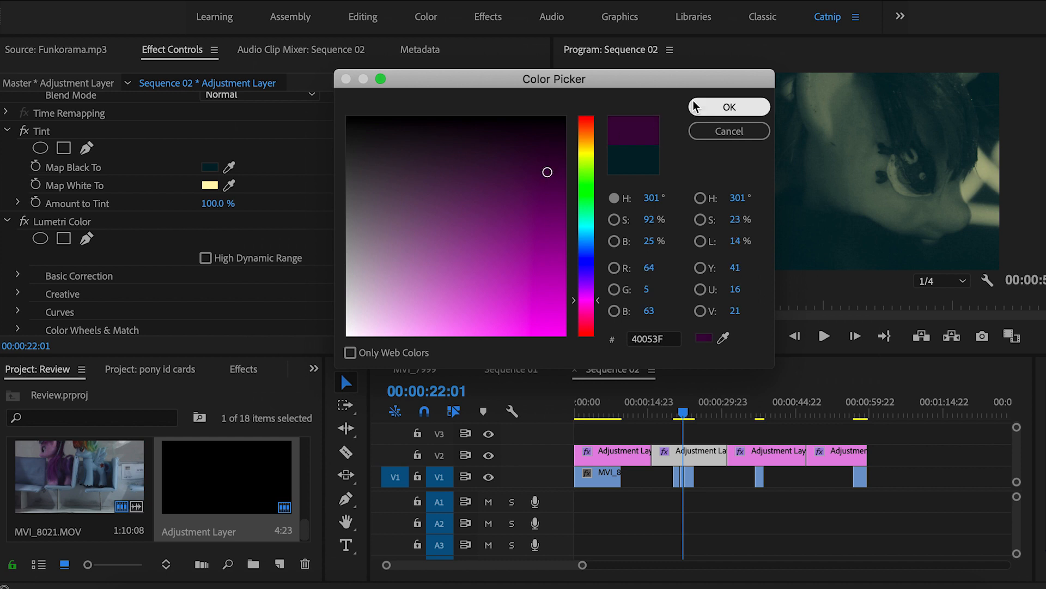
{"action": "left_click", "coordinate": [729, 107]}
{"action": "left_click", "coordinate": [210, 184]}
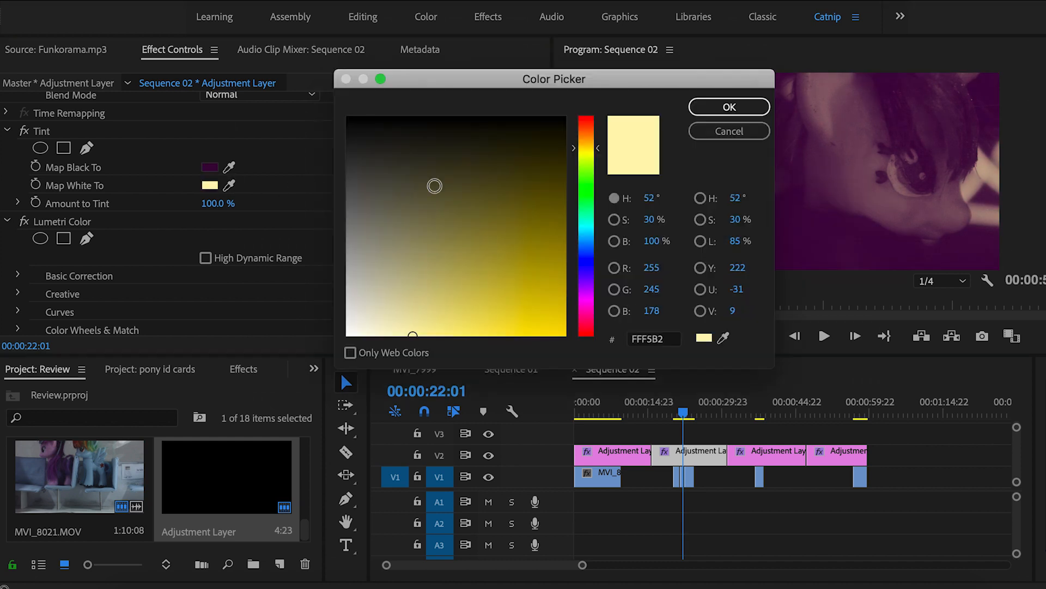
{"action": "left_click", "coordinate": [586, 230]}
{"action": "left_click", "coordinate": [725, 107]}
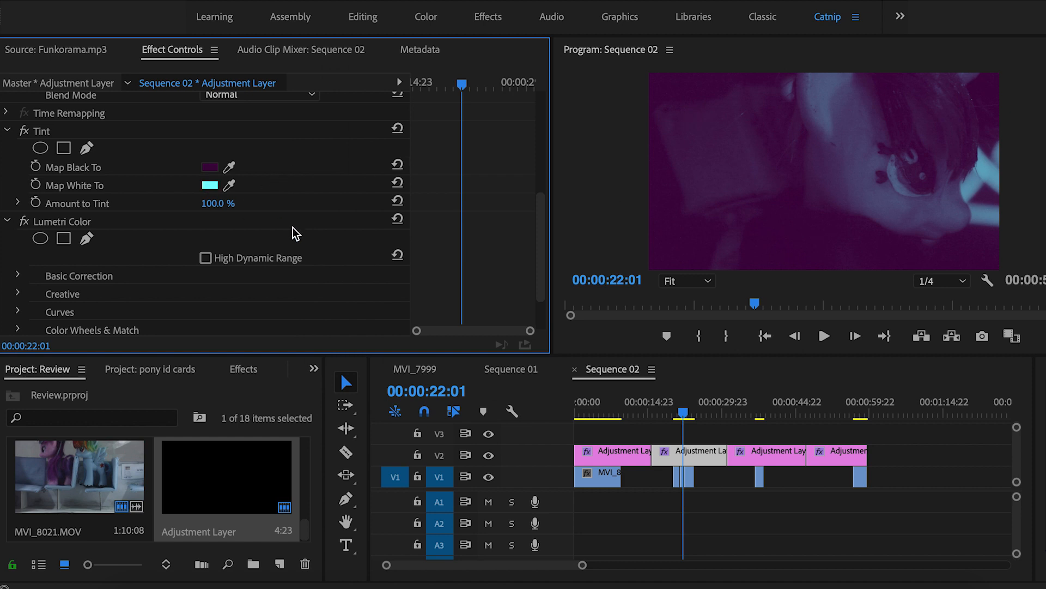
Set Amount to Tint to 40%, keeping the dark purple shadow colour
{"action": "left_click", "coordinate": [224, 200]}
{"action": "type", "text": "40"}
{"action": "key", "text": "Return"}
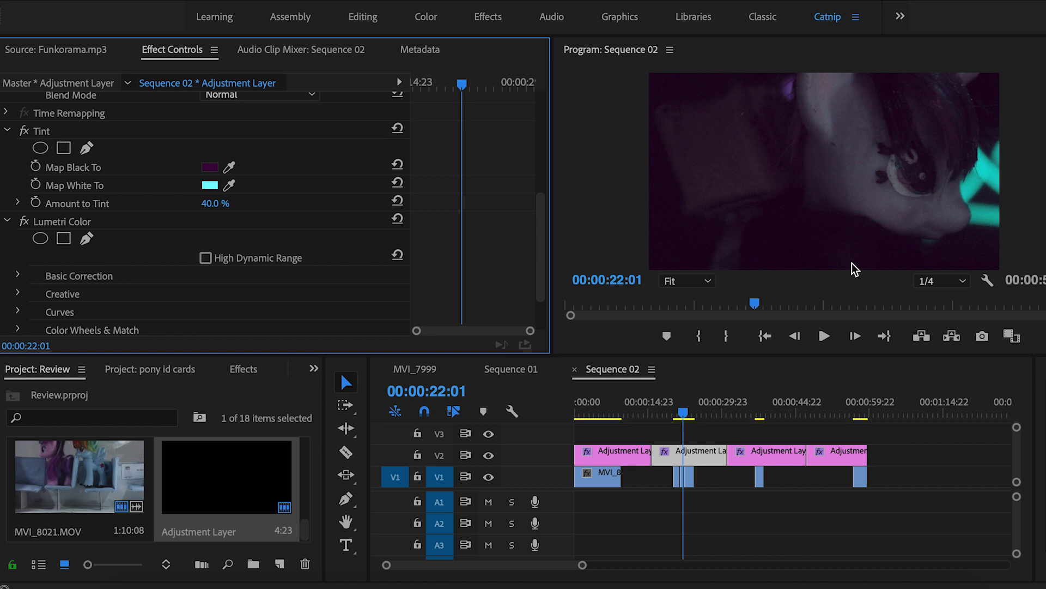
{"action": "left_click", "coordinate": [211, 168]}
{"action": "left_click", "coordinate": [707, 107]}
{"action": "left_click", "coordinate": [489, 457]}
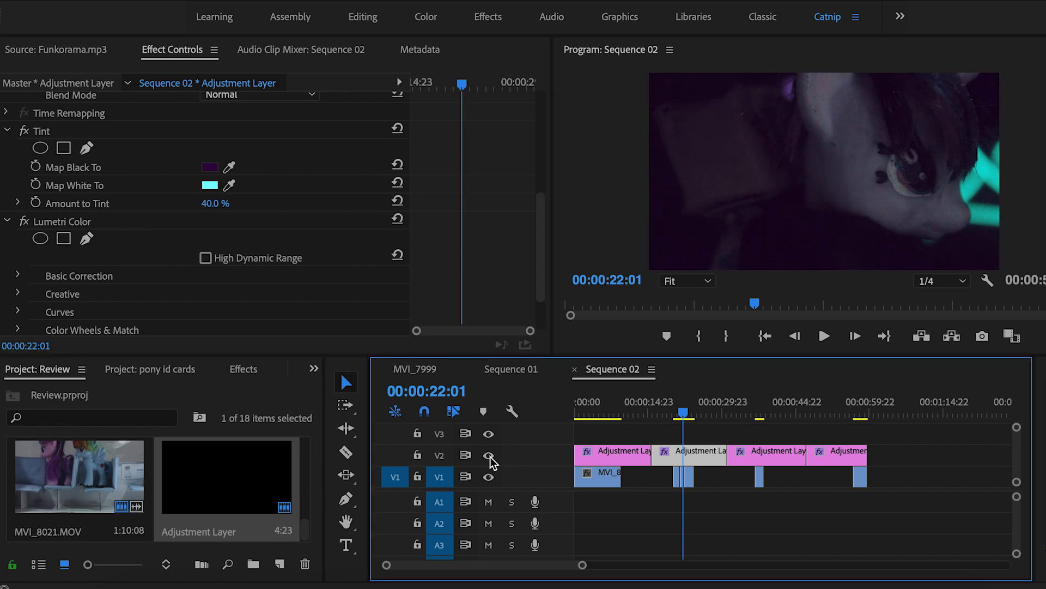
Set Lumetri Saturation to 90 and compare with the V2 grade off and on
{"action": "left_click", "coordinate": [489, 456]}
{"action": "left_click", "coordinate": [489, 456]}
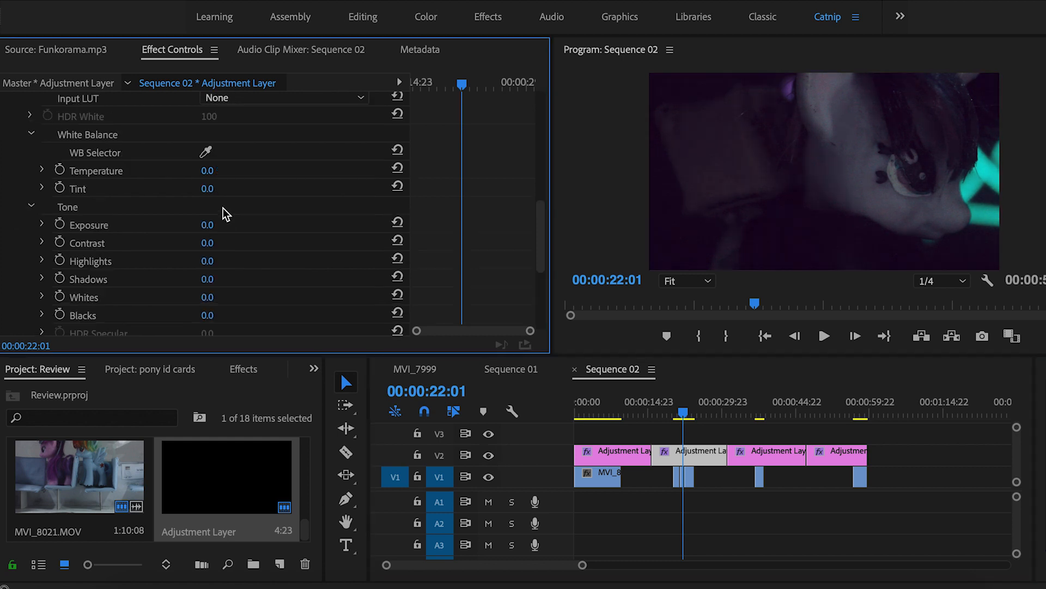
{"action": "scroll", "coordinate": [229, 234], "scroll_direction": "down", "scroll_amount": 3}
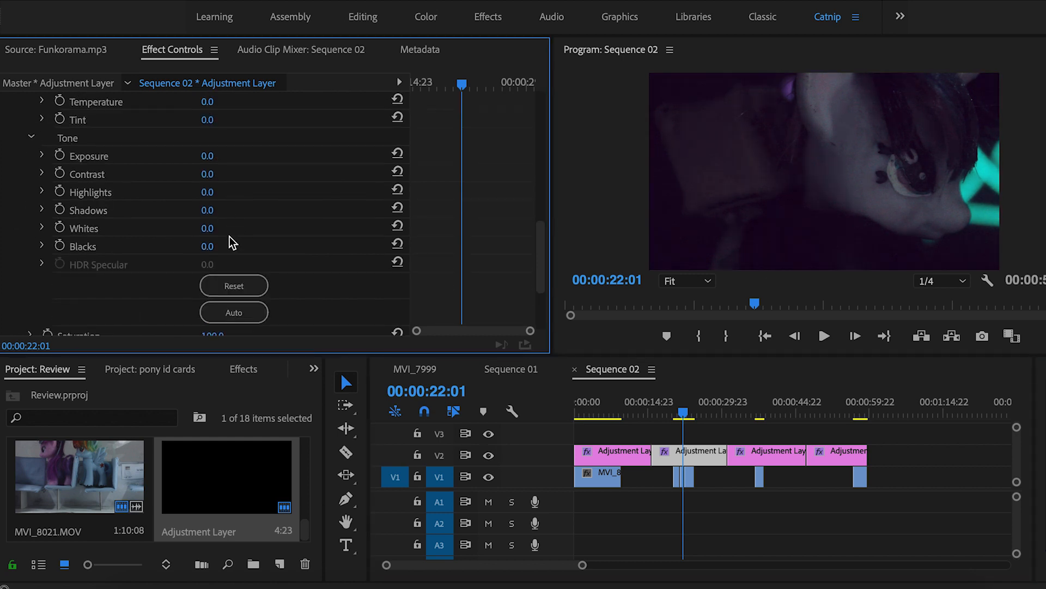
{"action": "scroll", "coordinate": [260, 246], "scroll_direction": "down", "scroll_amount": 4}
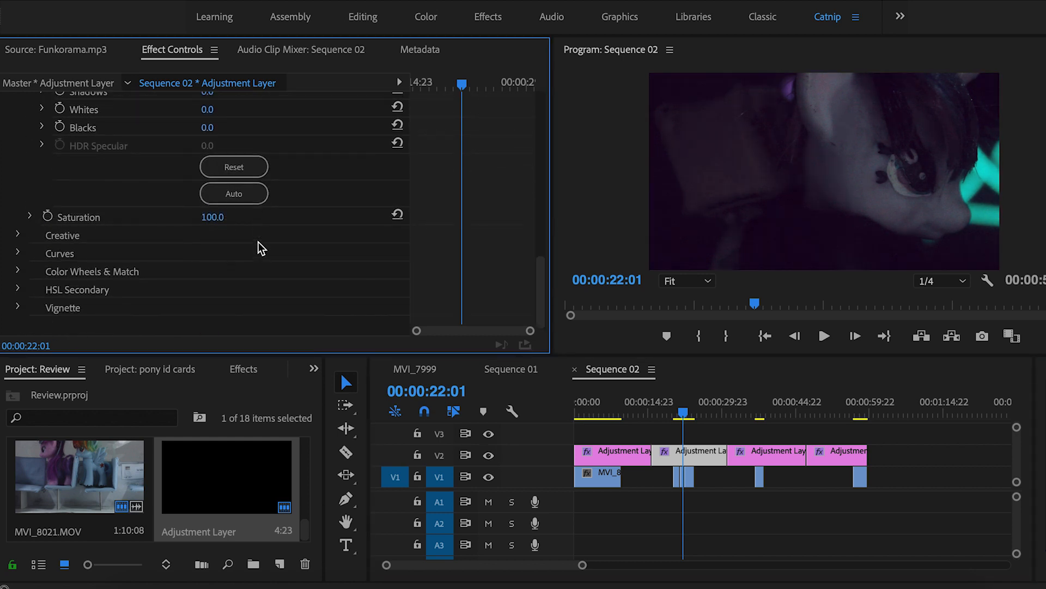
{"action": "left_click", "coordinate": [223, 213]}
{"action": "type", "text": "-"}
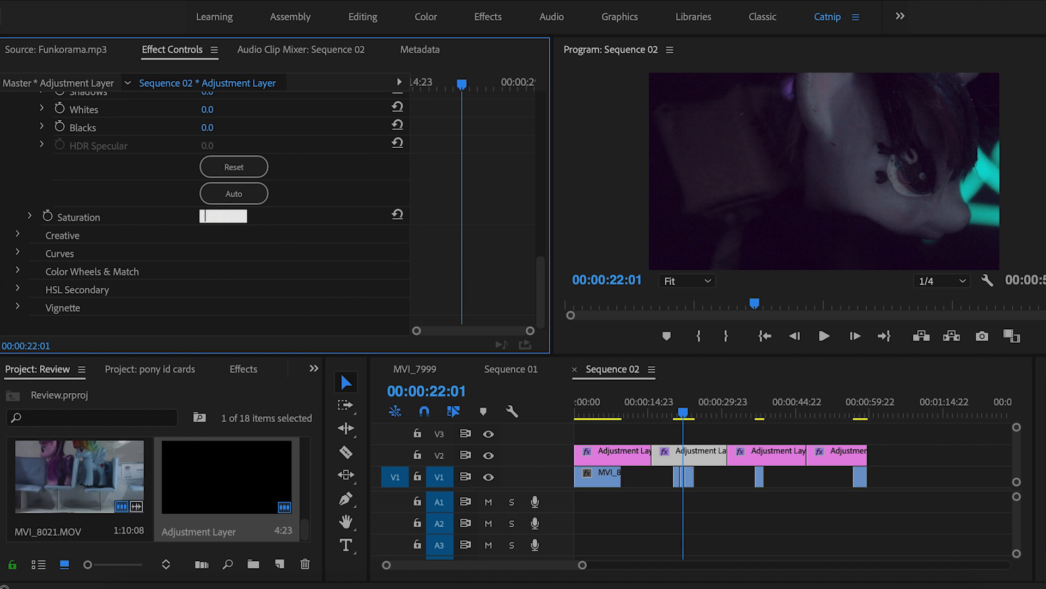
{"action": "type", "text": "90"}
{"action": "key", "text": "Return"}
{"action": "left_click", "coordinate": [489, 455]}
{"action": "left_click", "coordinate": [489, 456]}
{"action": "left_click", "coordinate": [489, 455]}
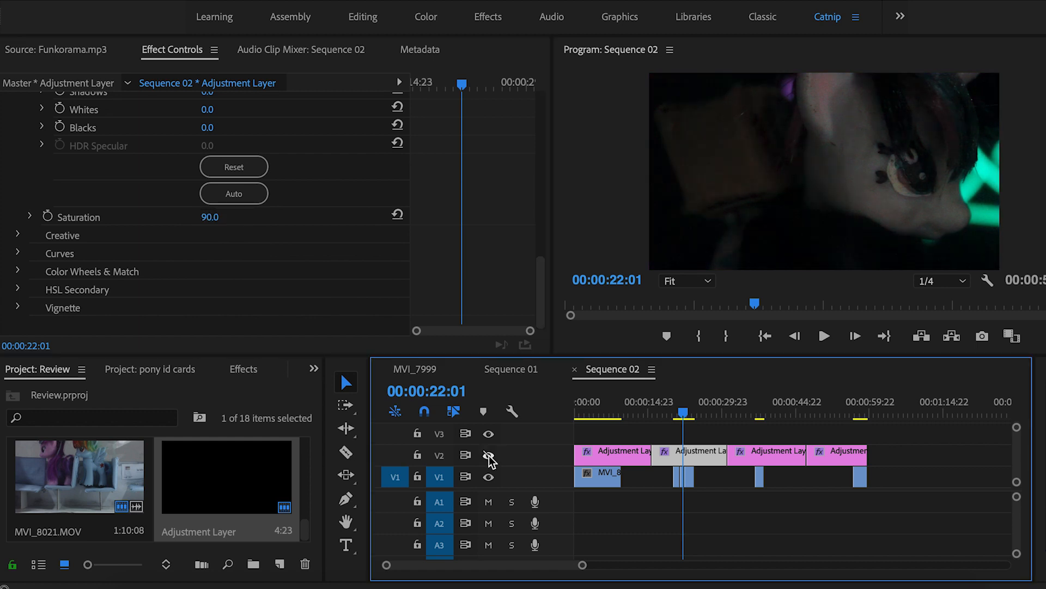
{"action": "left_click", "coordinate": [489, 455]}
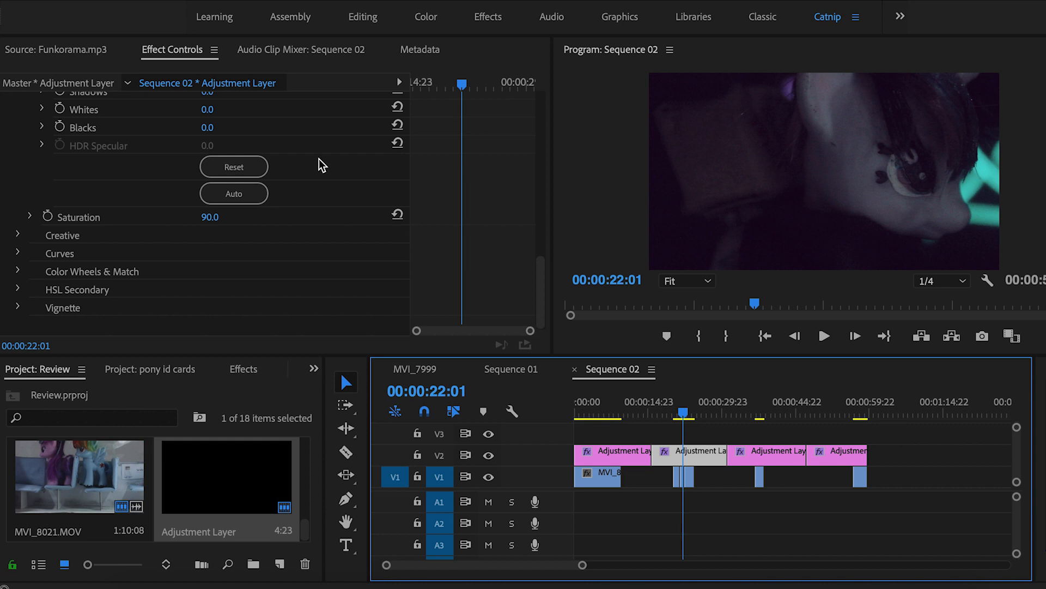
Bend the RGB curve upward to brighten the image, comparing against the ungraded shot
{"action": "scroll", "coordinate": [321, 163], "scroll_direction": "up", "scroll_amount": 5}
{"action": "scroll", "coordinate": [319, 158], "scroll_direction": "up", "scroll_amount": 2}
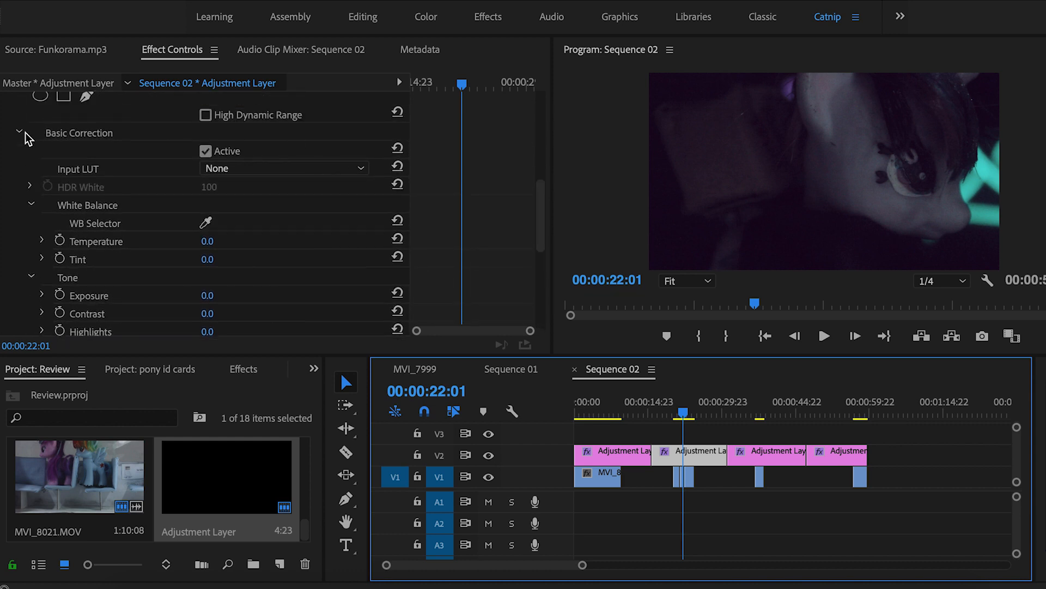
{"action": "left_click", "coordinate": [20, 132]}
{"action": "mouse_move", "coordinate": [113, 268]}
{"action": "left_mouse_down"}
{"action": "mouse_move", "coordinate": [152, 282]}
{"action": "mouse_move", "coordinate": [116, 269]}
{"action": "left_mouse_up"}
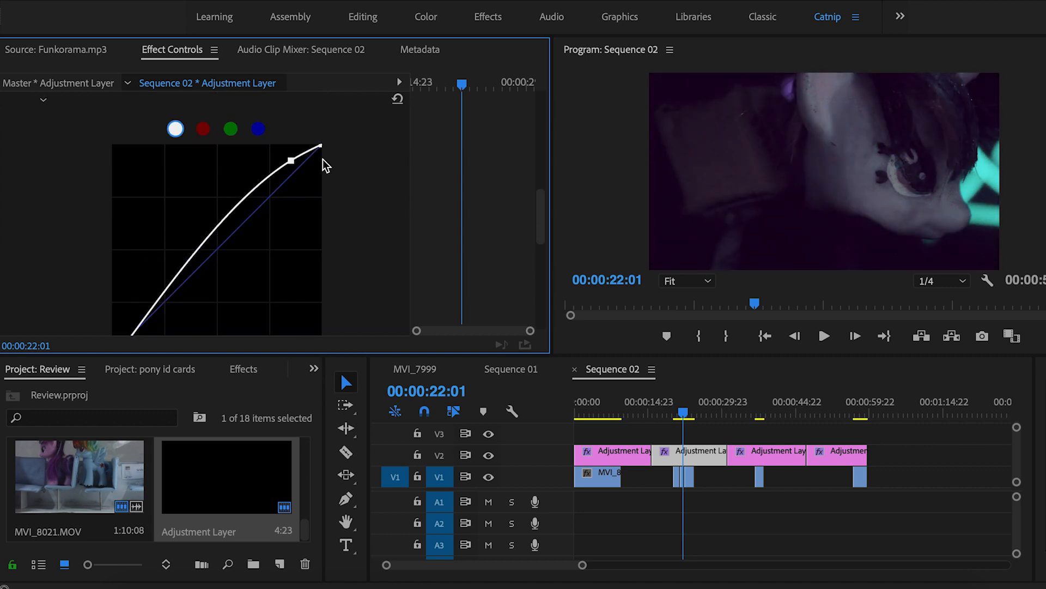
{"action": "left_click_drag", "start_coordinate": [290, 164], "coordinate": [291, 162]}
{"action": "left_click", "coordinate": [489, 456]}
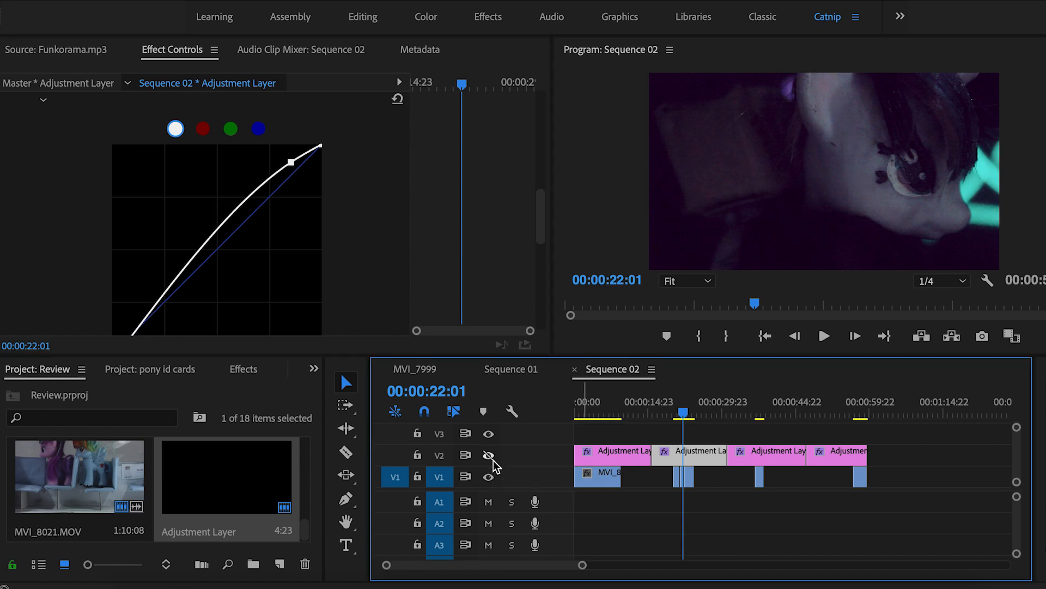
{"action": "left_click", "coordinate": [489, 456]}
{"action": "left_click", "coordinate": [489, 457]}
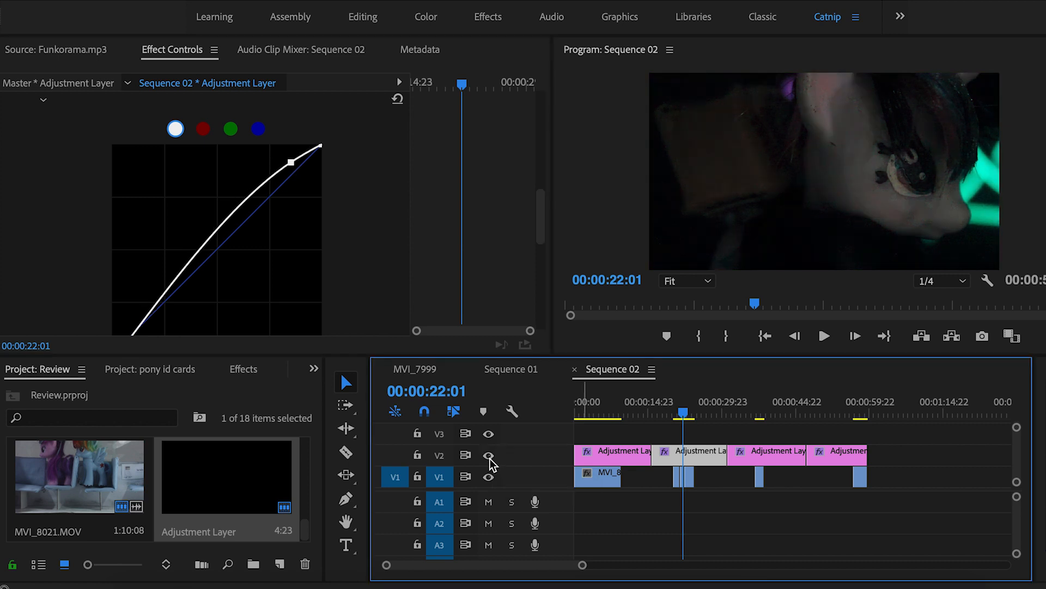
{"action": "left_click", "coordinate": [489, 456]}
Set the vignette Amount to -3.0, then deselect the clip and compare the grade
{"action": "scroll", "coordinate": [383, 204], "scroll_direction": "down", "scroll_amount": 10}
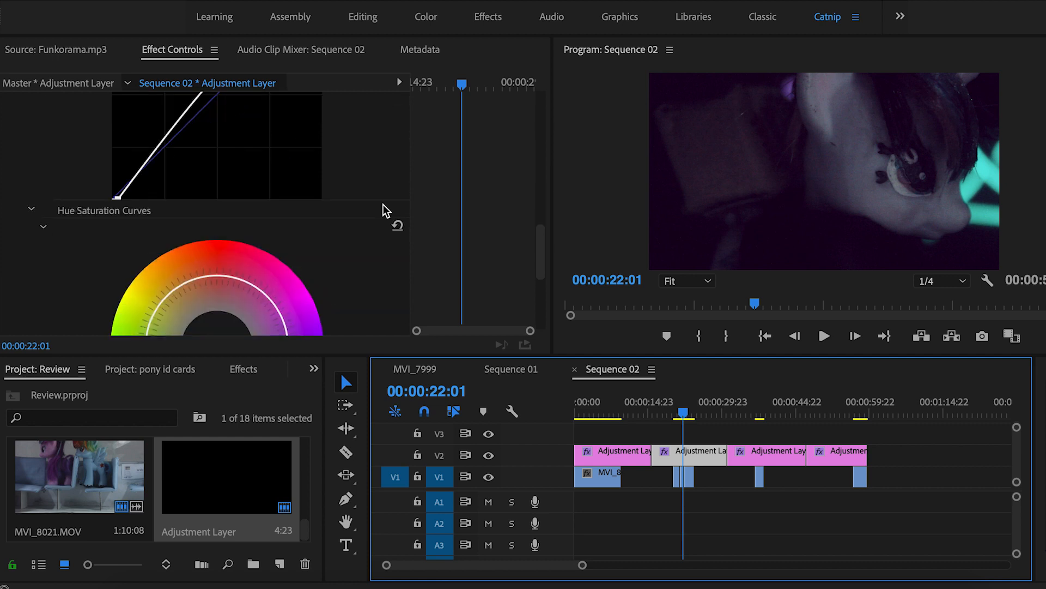
{"action": "left_click", "coordinate": [19, 308]}
{"action": "scroll", "coordinate": [401, 300], "scroll_direction": "down", "scroll_amount": 3}
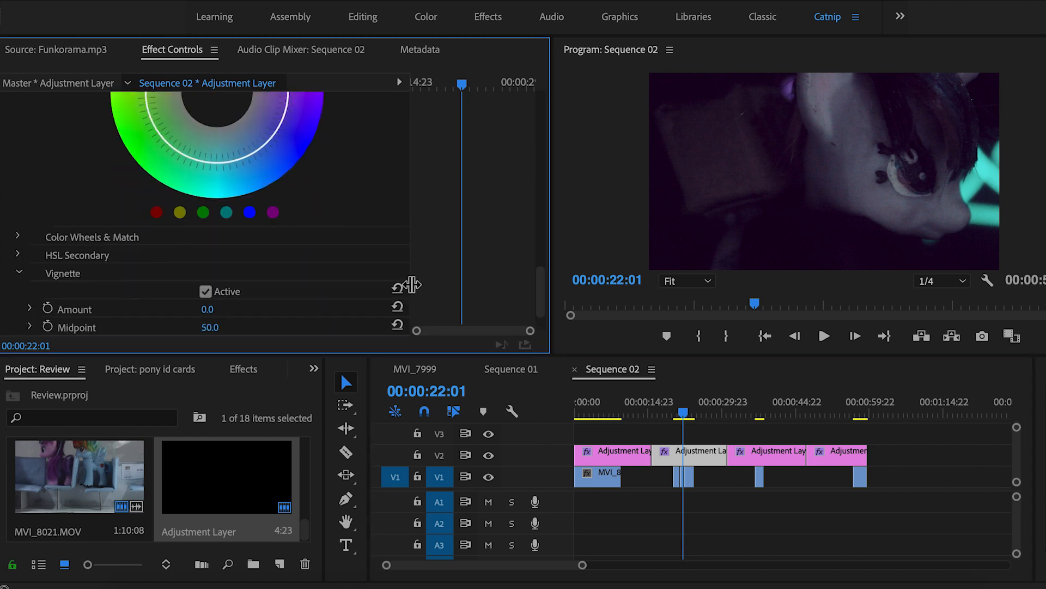
{"action": "left_click", "coordinate": [220, 252]}
{"action": "type", "text": "-3"}
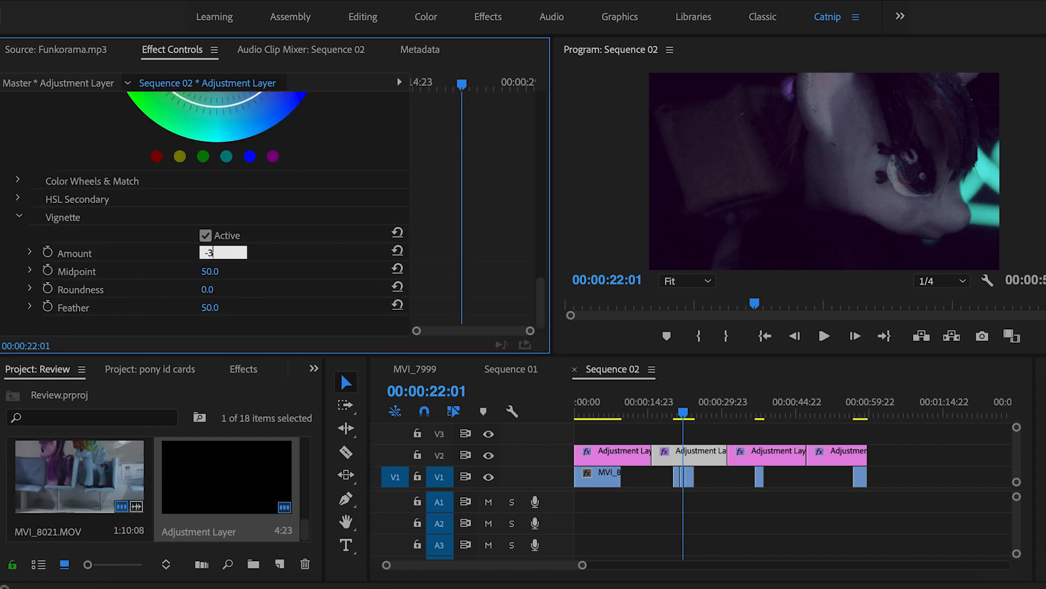
{"action": "key", "text": "Return"}
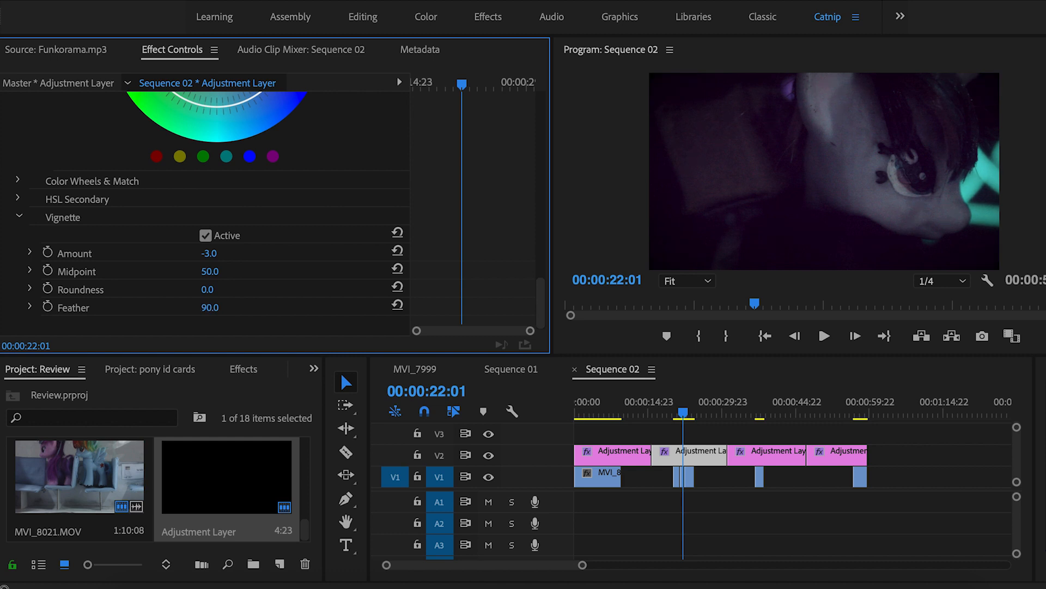
{"action": "left_click", "coordinate": [499, 460]}
{"action": "left_click", "coordinate": [488, 456]}
{"action": "left_click", "coordinate": [489, 455]}
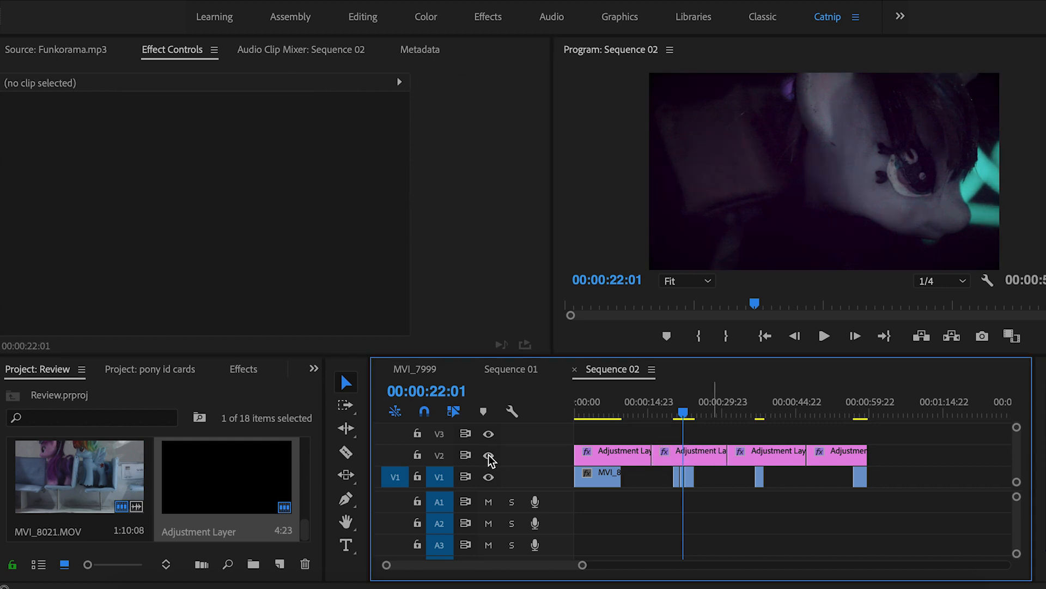
Select the adjustment layer at 23:17 and collapse the Curves and Creative sections
{"action": "left_click", "coordinate": [489, 455]}
{"action": "left_click", "coordinate": [488, 455]}
{"action": "left_click", "coordinate": [690, 408]}
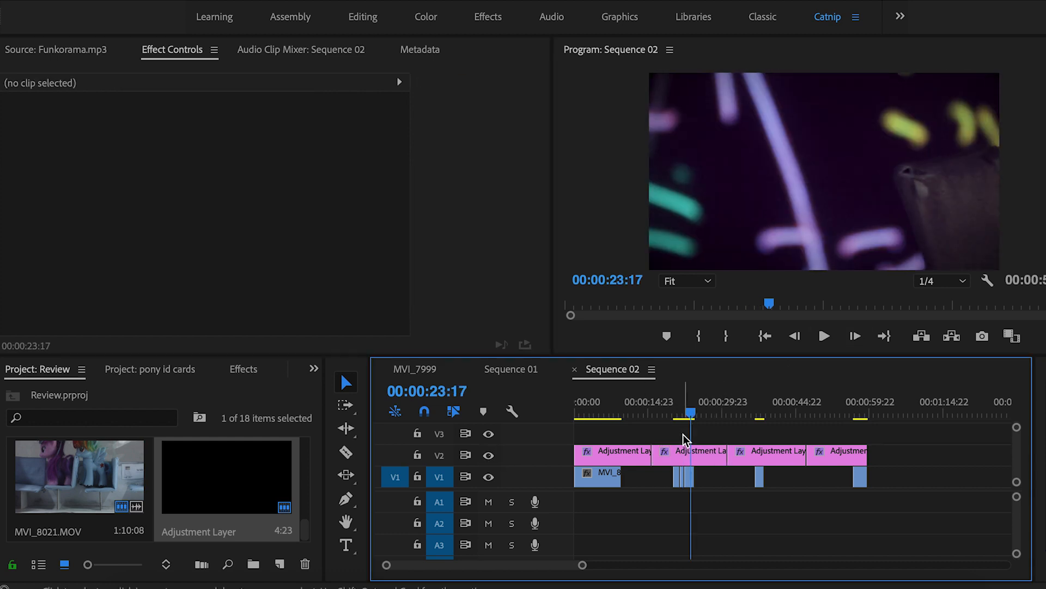
{"action": "left_click", "coordinate": [687, 452]}
{"action": "scroll", "coordinate": [216, 277], "scroll_direction": "down", "scroll_amount": 10}
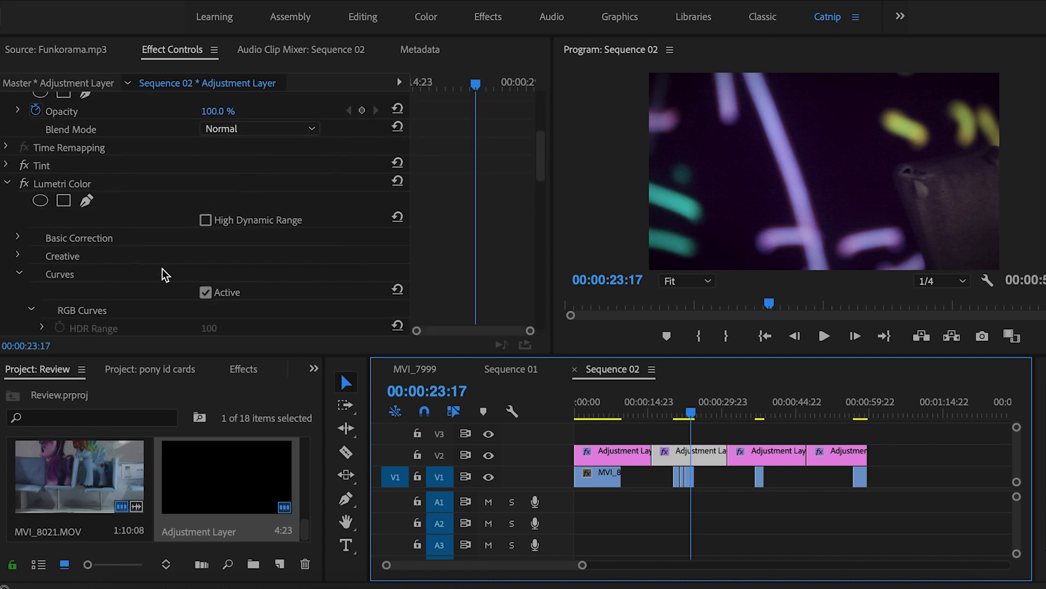
{"action": "left_click", "coordinate": [19, 186]}
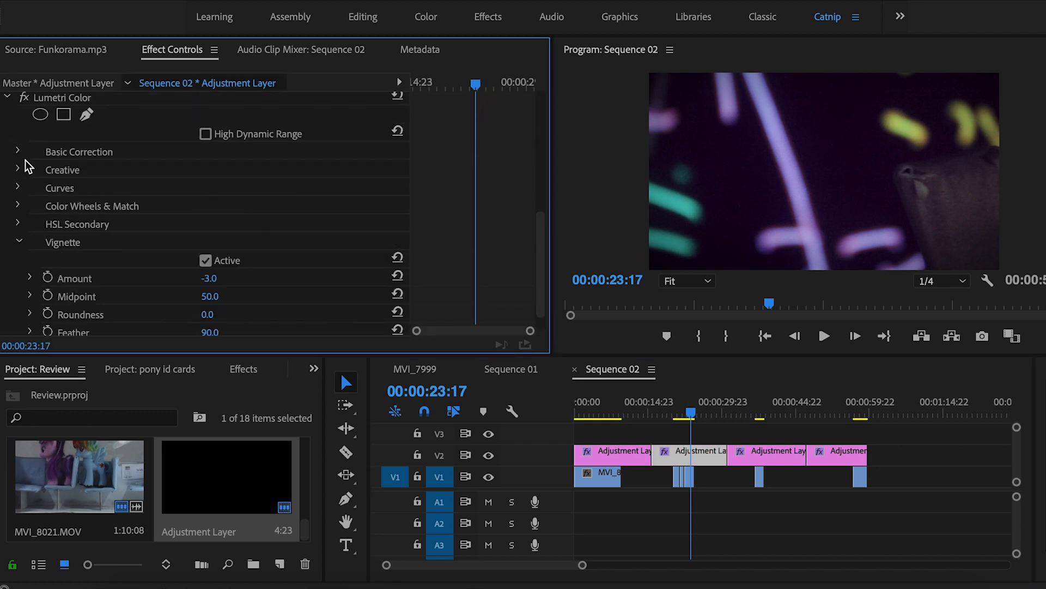
{"action": "left_click", "coordinate": [16, 168]}
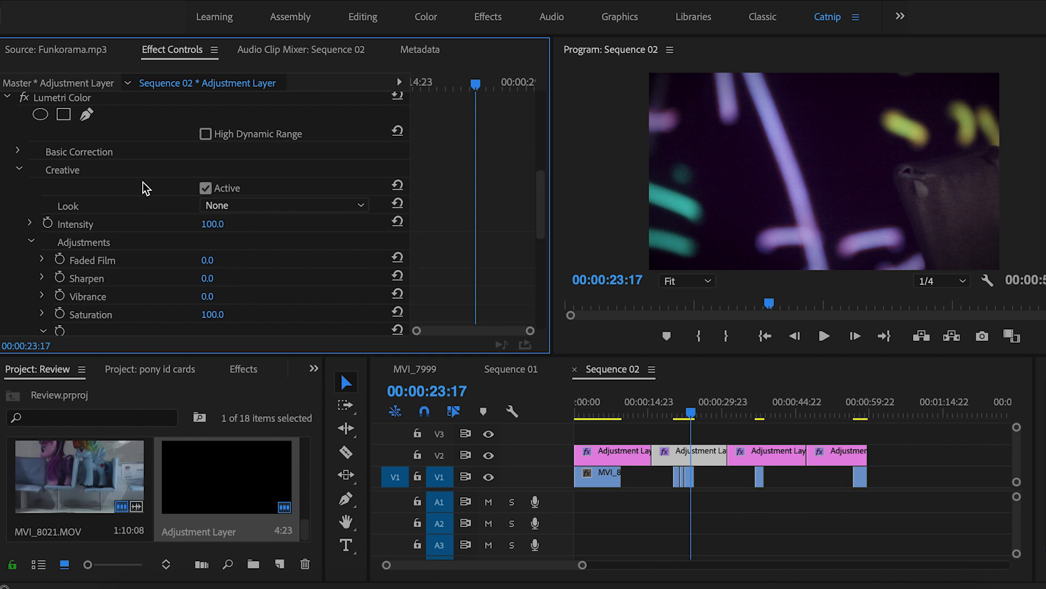
{"action": "scroll", "coordinate": [142, 182], "scroll_direction": "down", "scroll_amount": 3}
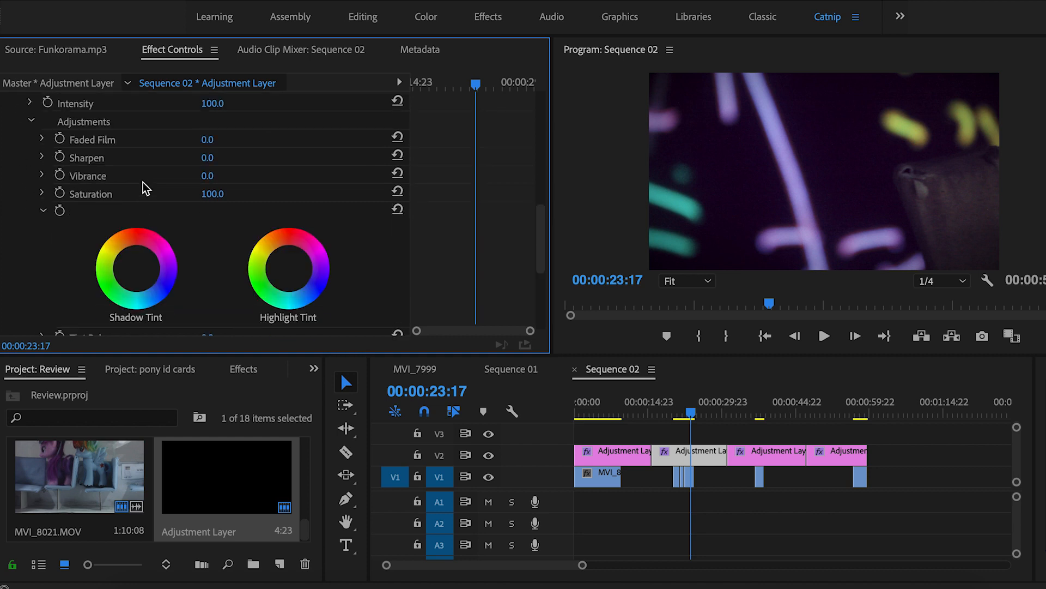
{"action": "scroll", "coordinate": [142, 182], "scroll_direction": "down", "scroll_amount": 1}
{"action": "scroll", "coordinate": [55, 116], "scroll_direction": "up", "scroll_amount": 4}
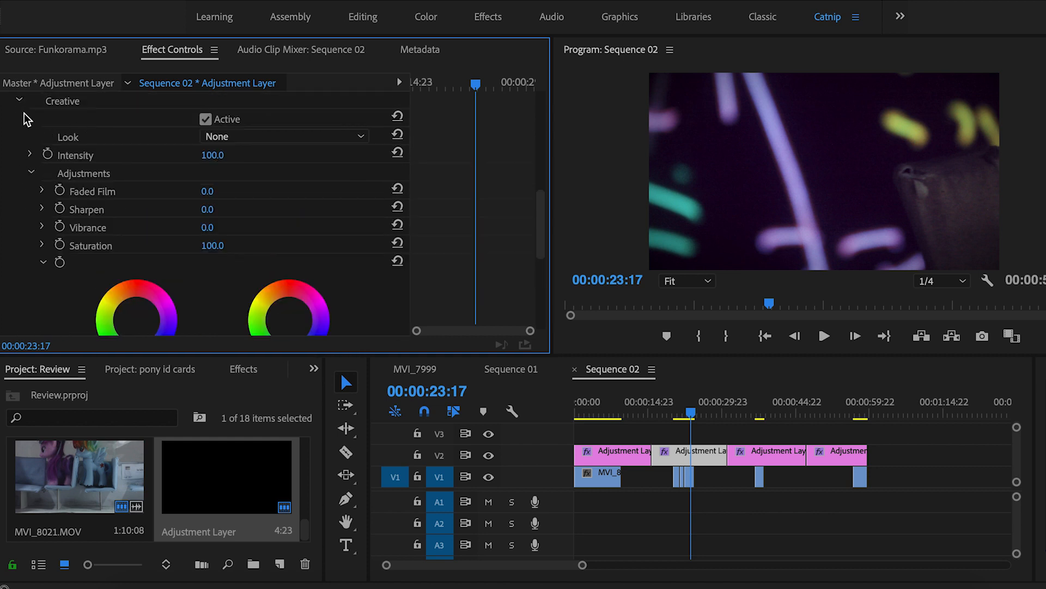
{"action": "left_click", "coordinate": [19, 100]}
{"action": "scroll", "coordinate": [45, 161], "scroll_direction": "up", "scroll_amount": 1}
Raise Basic Correction Saturation to 115
{"action": "left_click", "coordinate": [18, 145]}
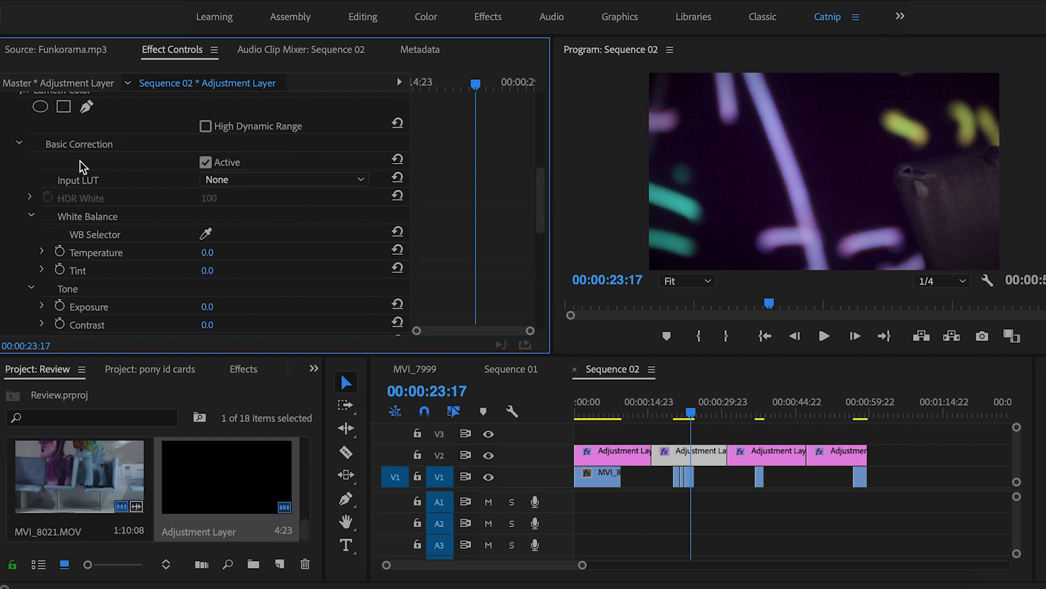
{"action": "scroll", "coordinate": [84, 163], "scroll_direction": "down", "scroll_amount": 4}
{"action": "scroll", "coordinate": [215, 266], "scroll_direction": "down", "scroll_amount": 3}
{"action": "left_click", "coordinate": [223, 227]}
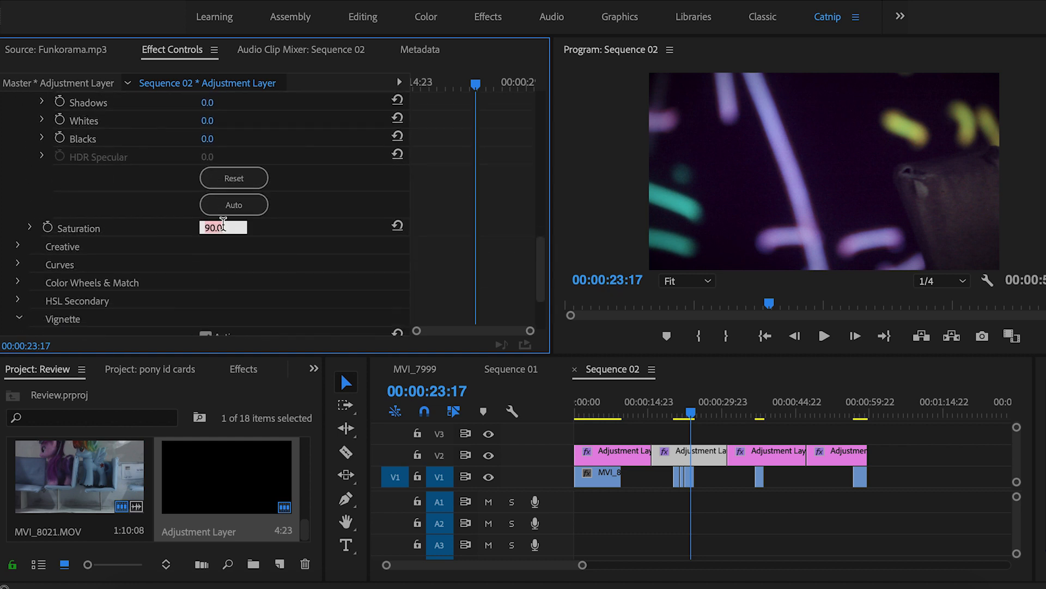
{"action": "type", "text": "115"}
{"action": "key", "text": "Return"}
Play back the sequence from 20:11 and again from 36:17
{"action": "left_click", "coordinate": [677, 414]}
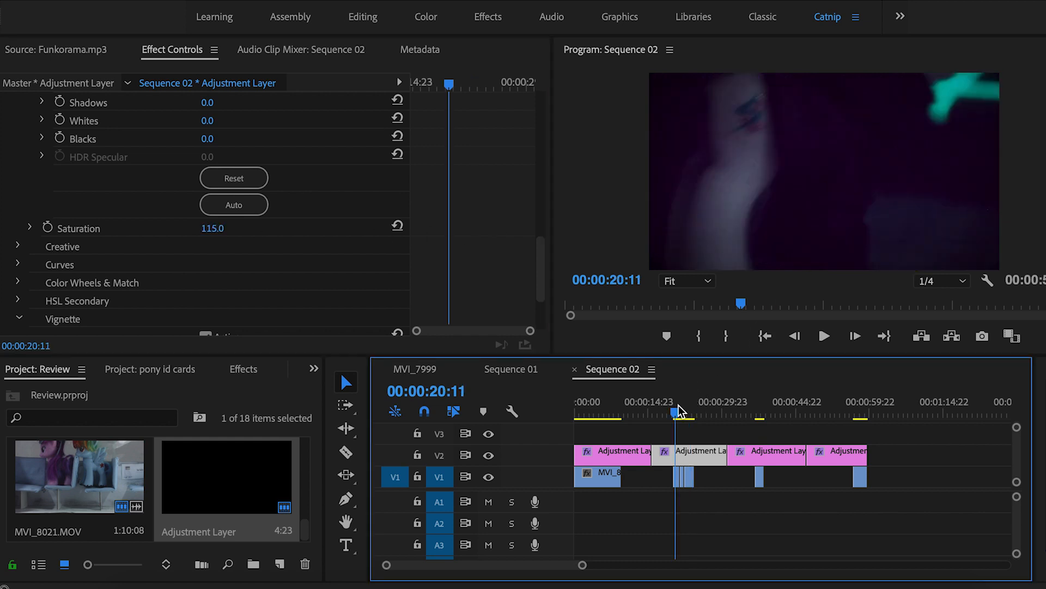
{"action": "key", "text": "space"}
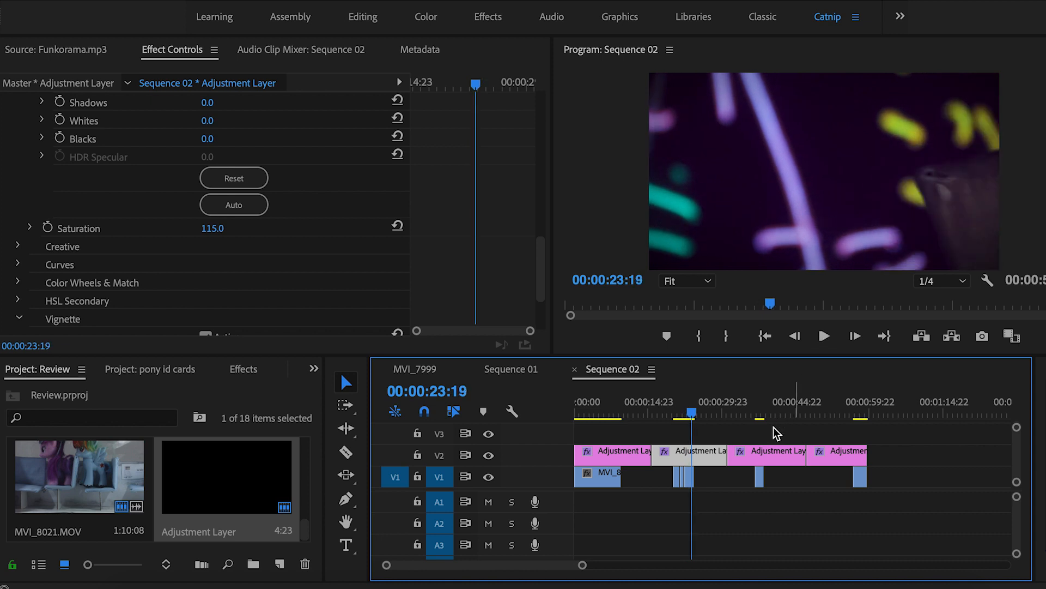
{"action": "left_click", "coordinate": [755, 414]}
{"action": "key", "text": "space"}
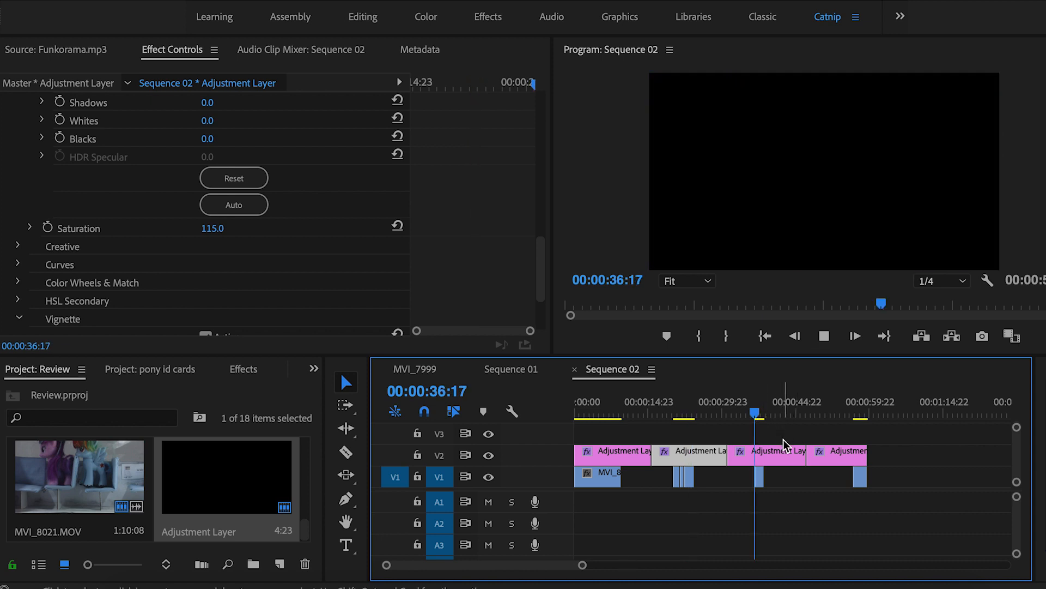
Stop playback, select the third adjustment layer, and set Tint Map Black To purple
{"action": "key", "text": "space"}
{"action": "left_click", "coordinate": [777, 453]}
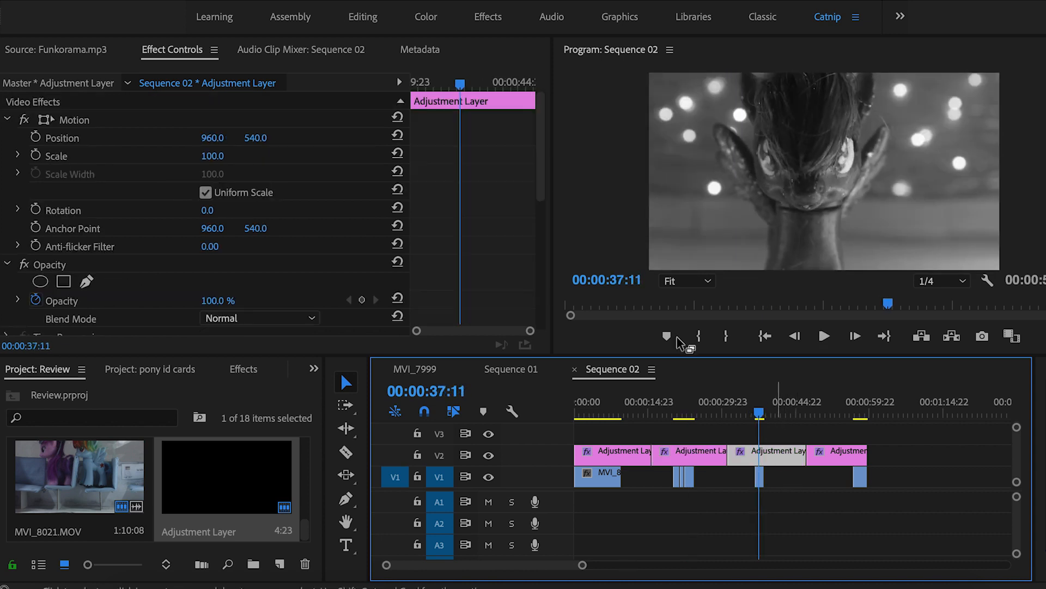
{"action": "scroll", "coordinate": [533, 254], "scroll_direction": "down", "scroll_amount": 5}
{"action": "left_click", "coordinate": [210, 212]}
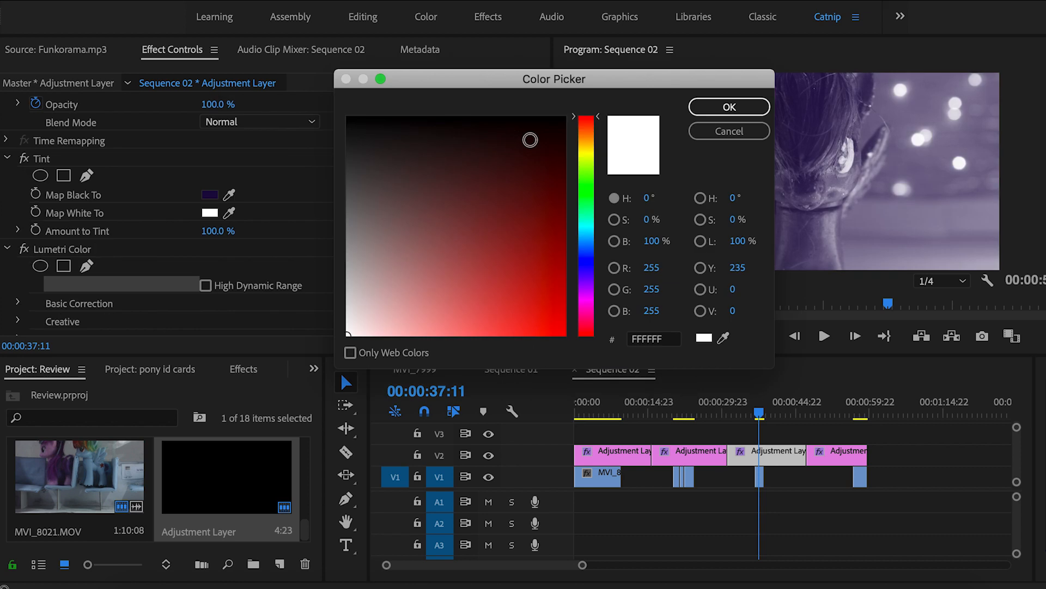
{"action": "left_click", "coordinate": [729, 132]}
{"action": "left_click", "coordinate": [210, 194]}
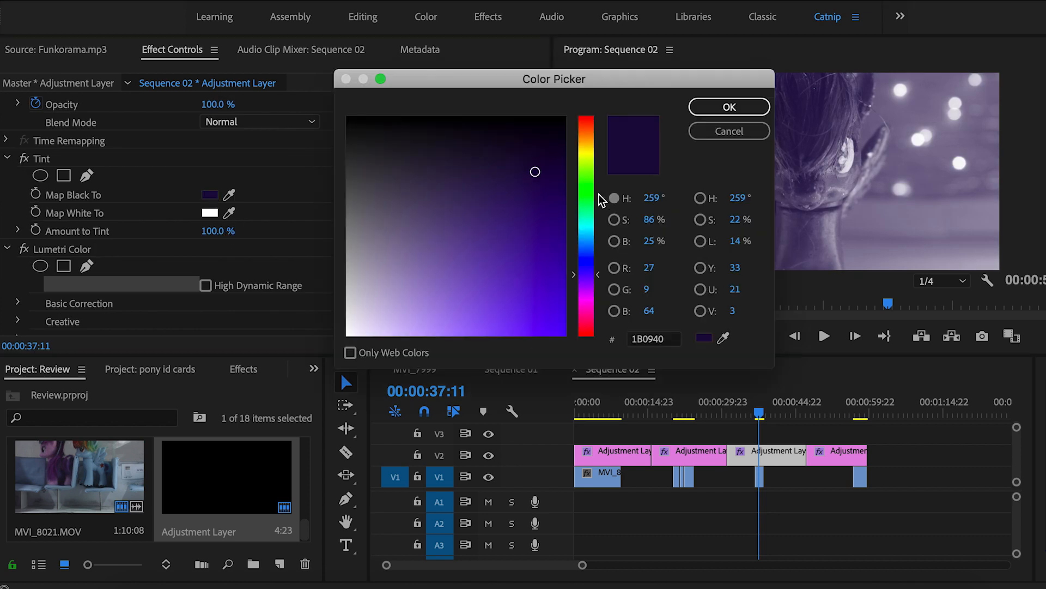
{"action": "left_click", "coordinate": [587, 282]}
{"action": "left_click", "coordinate": [729, 107]}
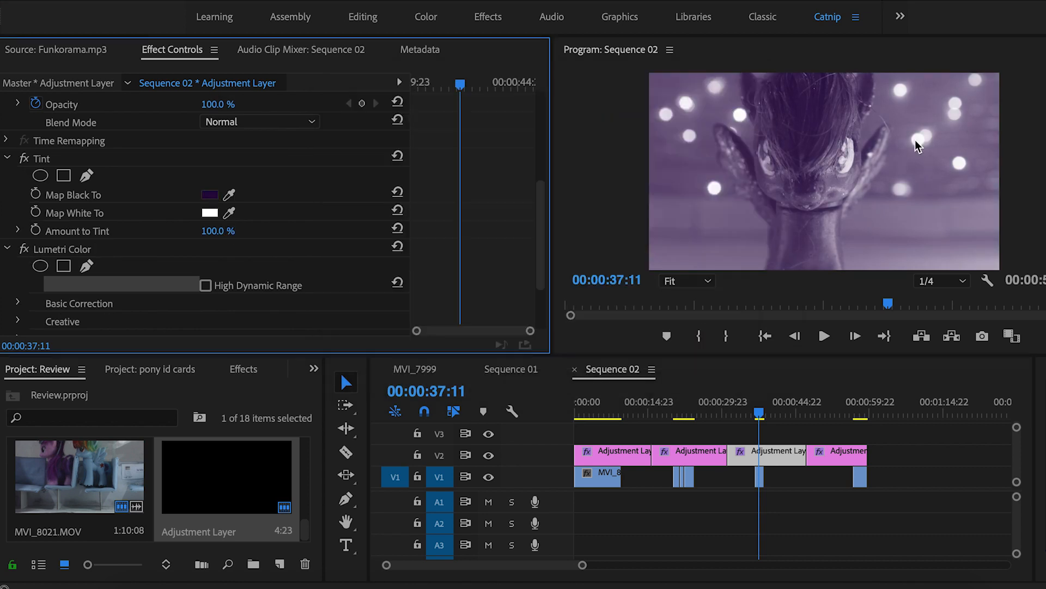
Set Map White To pale yellow and deepen Map Black To a darker purple
{"action": "left_click", "coordinate": [210, 213]}
{"action": "left_click", "coordinate": [586, 146]}
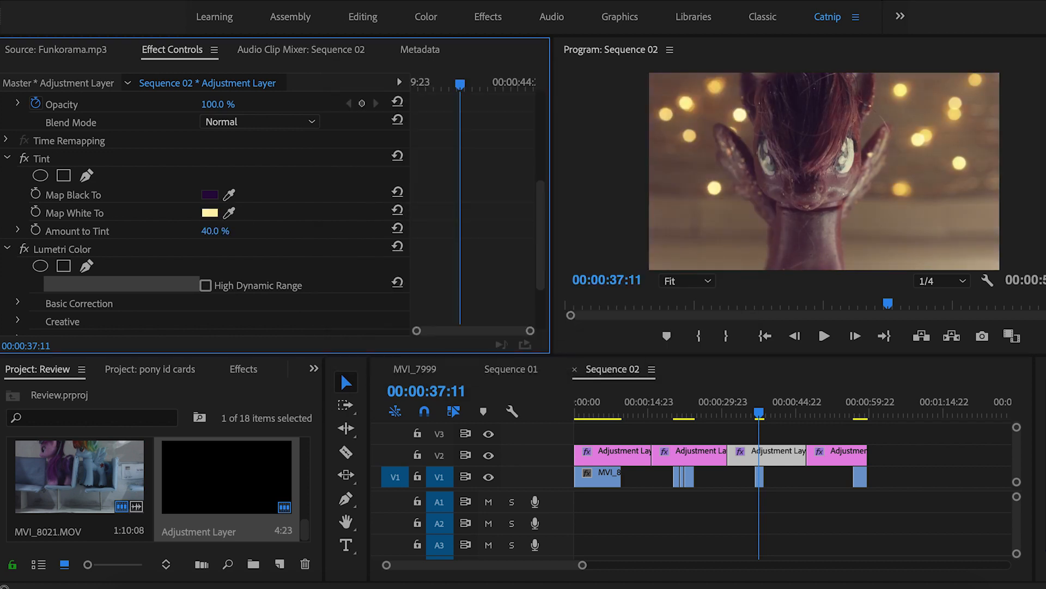
{"action": "left_click", "coordinate": [531, 453]}
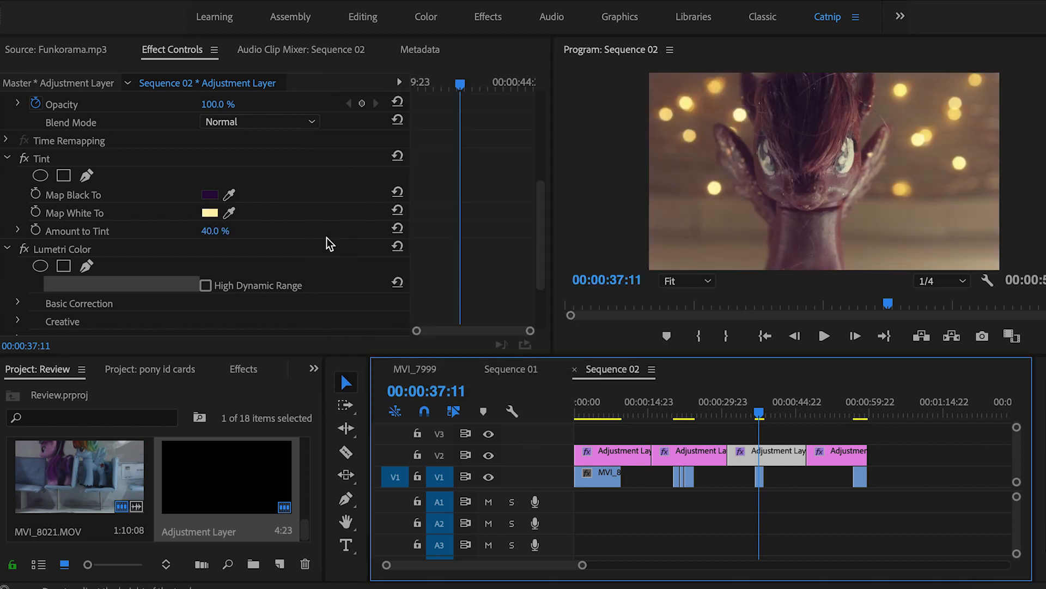
{"action": "left_click", "coordinate": [210, 194]}
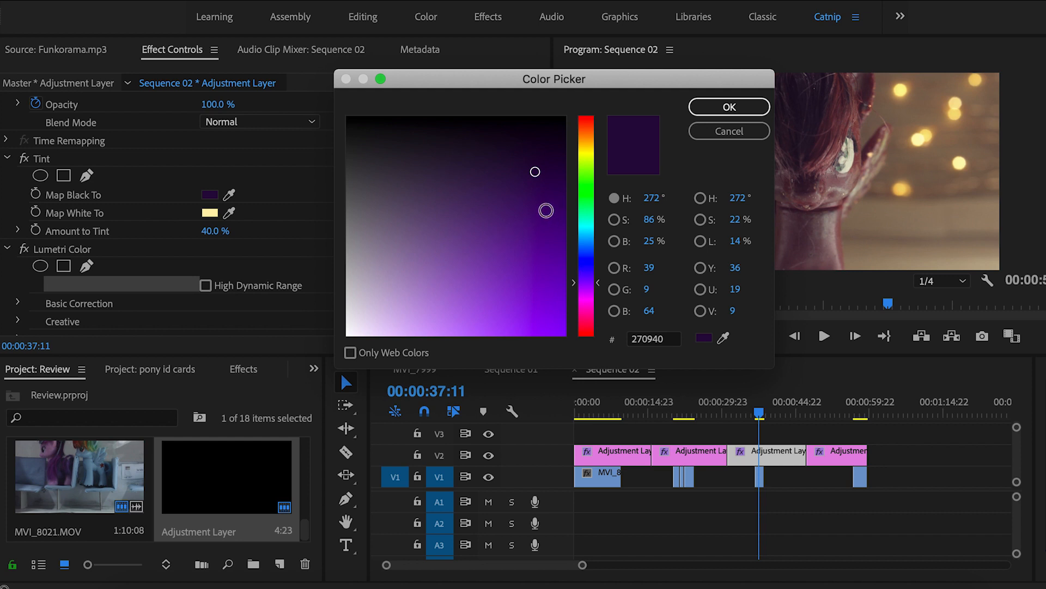
{"action": "left_click", "coordinate": [537, 185]}
{"action": "left_click", "coordinate": [722, 109]}
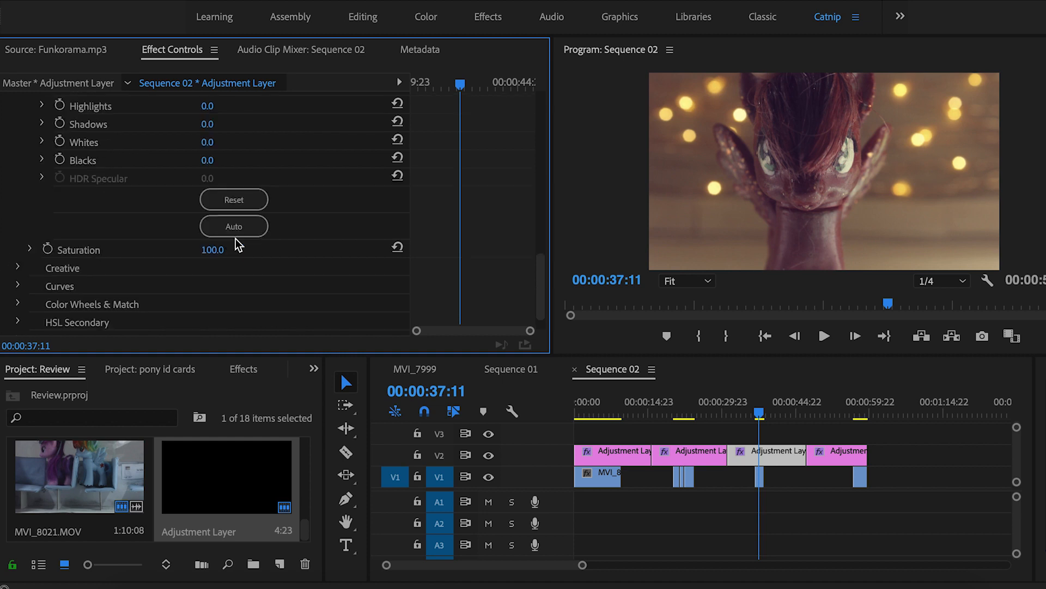
Set Basic Correction Saturation to 120
{"action": "left_click", "coordinate": [223, 247]}
{"action": "type", "text": "120"}
{"action": "key", "text": "Return"}
{"action": "scroll", "coordinate": [253, 184], "scroll_direction": "up", "scroll_amount": 5}
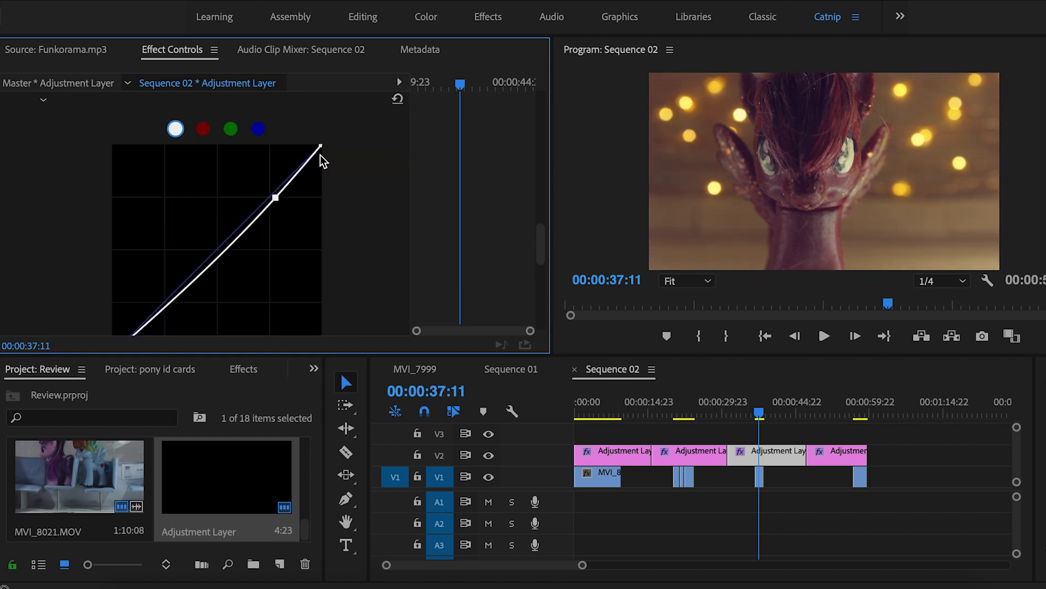
{"action": "scroll", "coordinate": [358, 207], "scroll_direction": "down", "scroll_amount": 2}
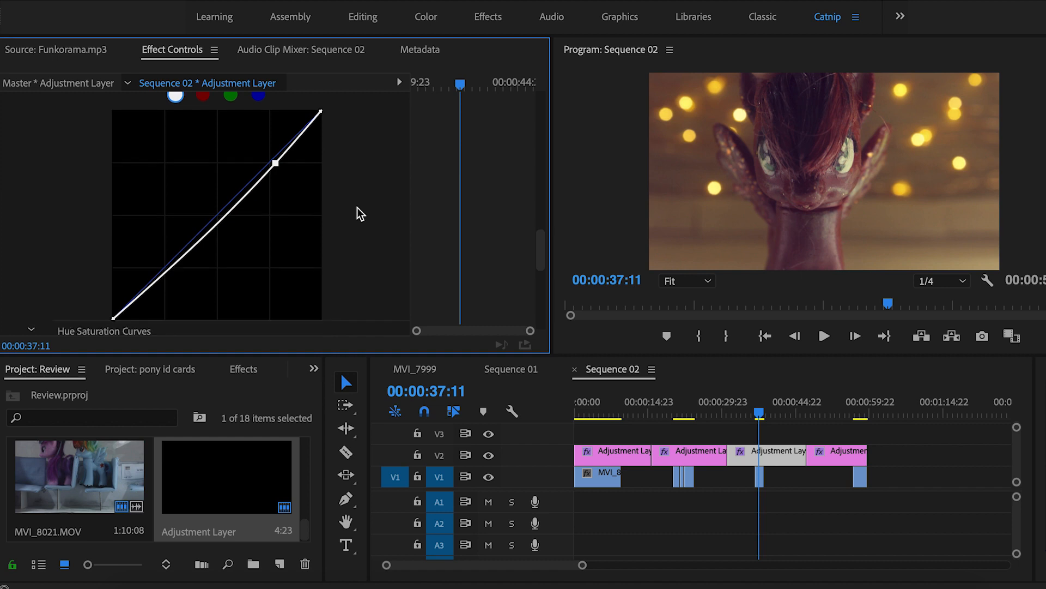
Gently brighten the RGB curve by adjusting its points, then compare the V2 grade
{"action": "left_click_drag", "start_coordinate": [275, 145], "coordinate": [279, 126]}
{"action": "mouse_move", "coordinate": [113, 300]}
{"action": "left_mouse_down"}
{"action": "mouse_move", "coordinate": [127, 302]}
{"action": "mouse_move", "coordinate": [127, 274]}
{"action": "mouse_move", "coordinate": [118, 301]}
{"action": "left_mouse_up"}
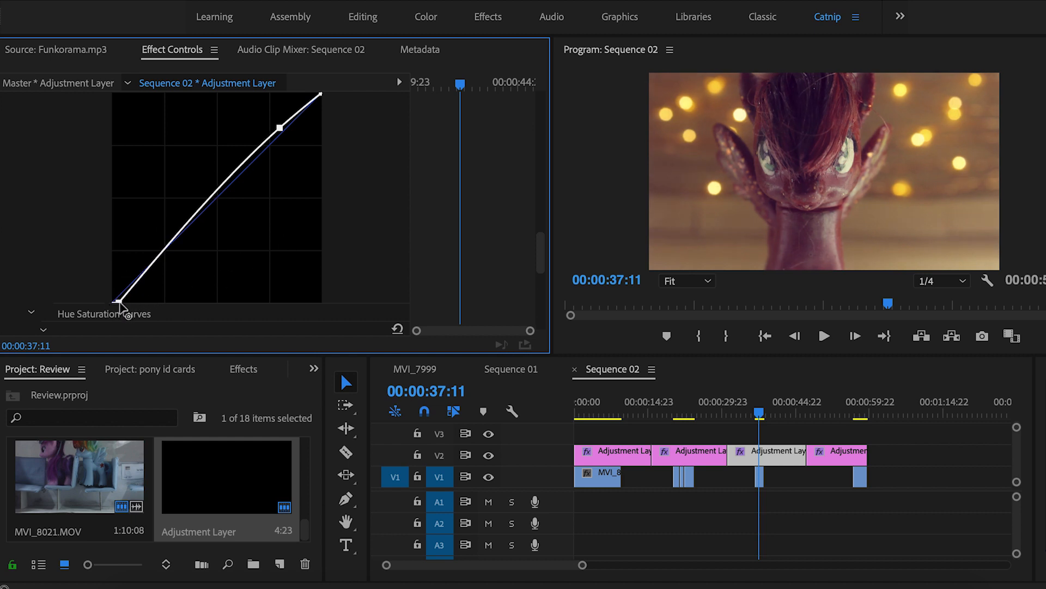
{"action": "left_click_drag", "start_coordinate": [119, 302], "coordinate": [103, 303]}
{"action": "left_click_drag", "start_coordinate": [280, 129], "coordinate": [176, 248]}
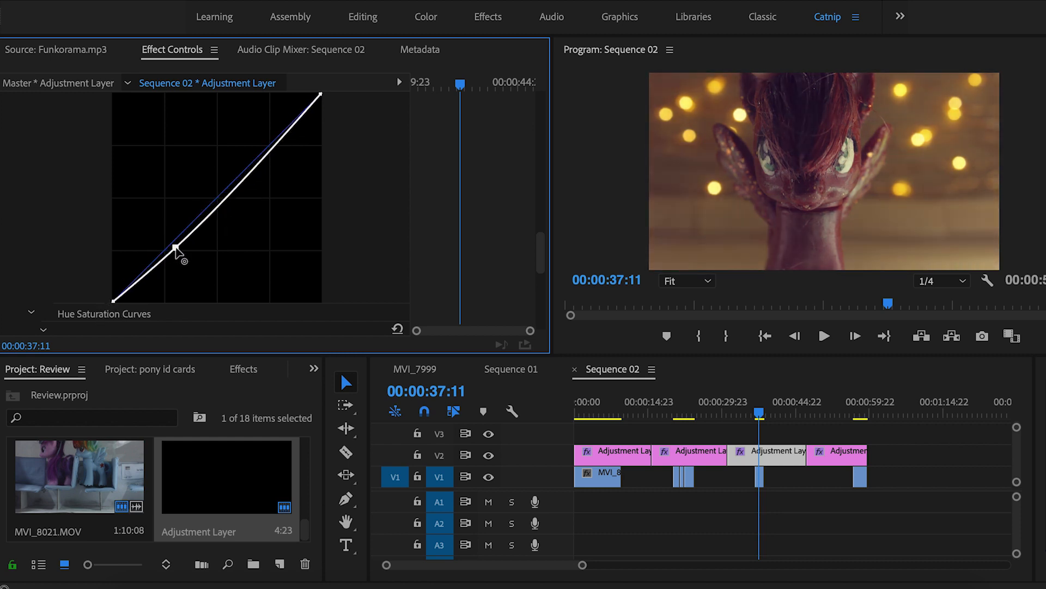
{"action": "scroll", "coordinate": [175, 248], "scroll_direction": "up", "scroll_amount": 1}
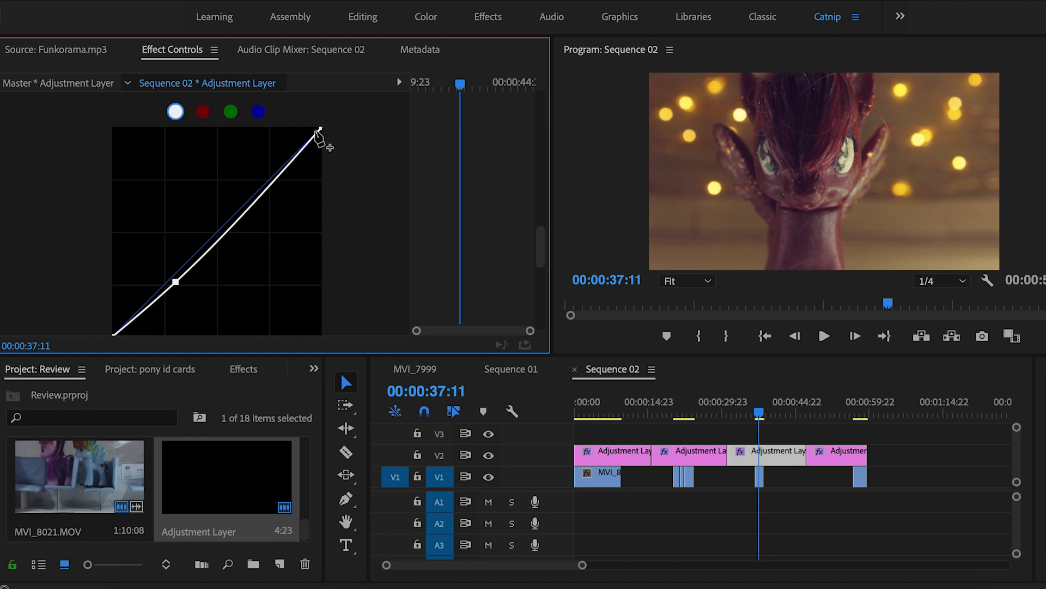
{"action": "left_click_drag", "start_coordinate": [321, 131], "coordinate": [312, 129]}
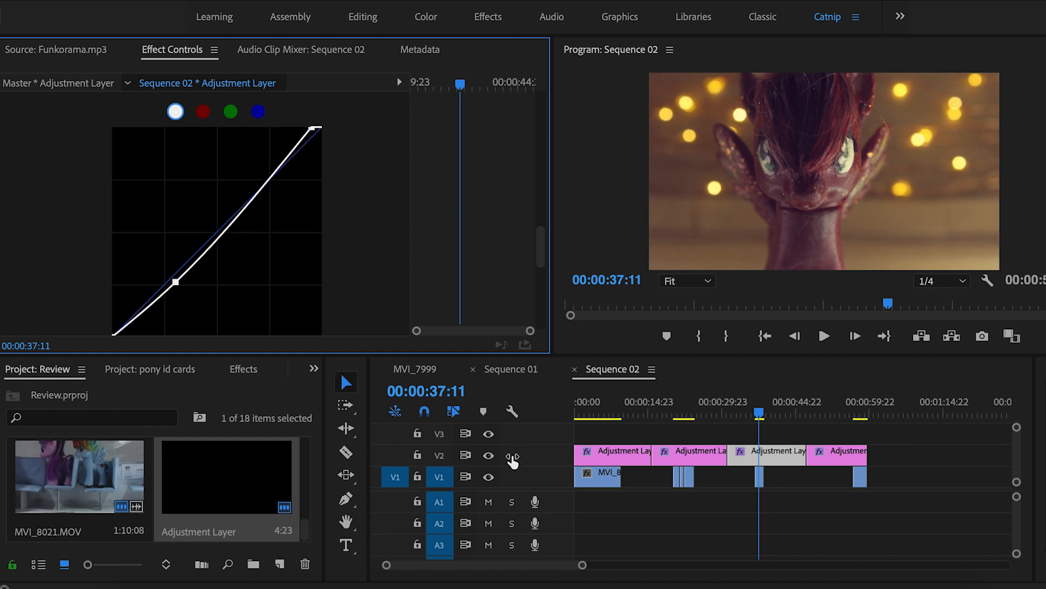
{"action": "left_click", "coordinate": [487, 455]}
{"action": "left_click", "coordinate": [487, 455]}
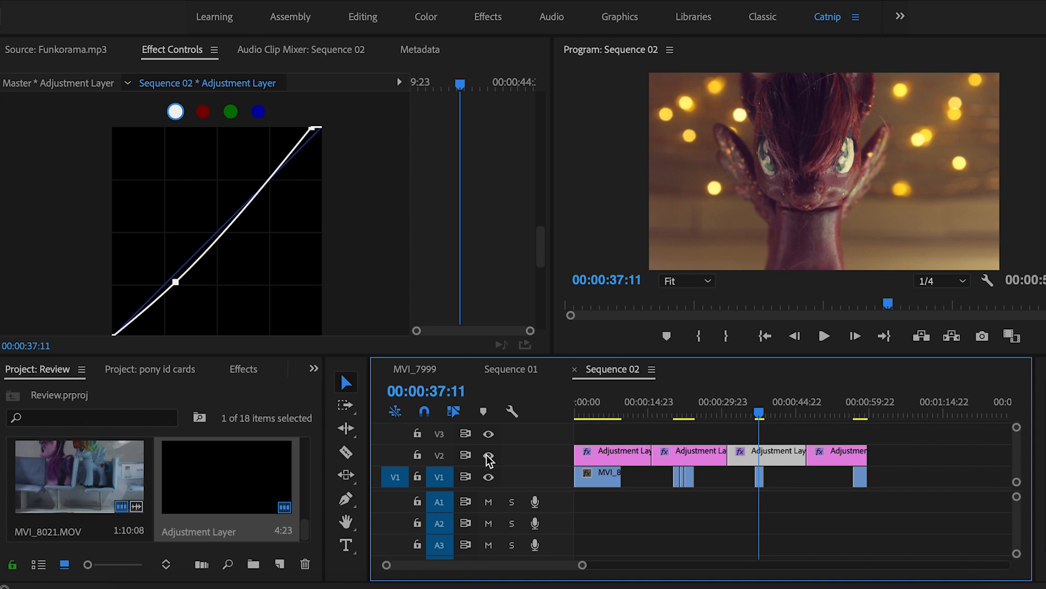
Expand the Vignette settings, select its Amount field, then deselect the adjustment layer
{"action": "scroll", "coordinate": [77, 218], "scroll_direction": "down", "scroll_amount": 5}
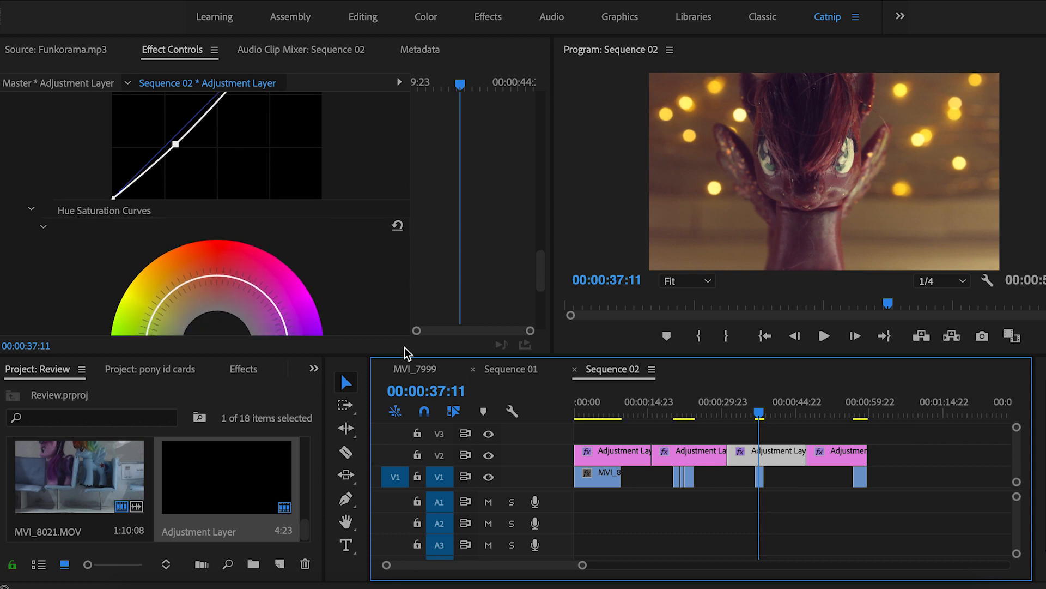
{"action": "scroll", "coordinate": [366, 289], "scroll_direction": "down", "scroll_amount": 8}
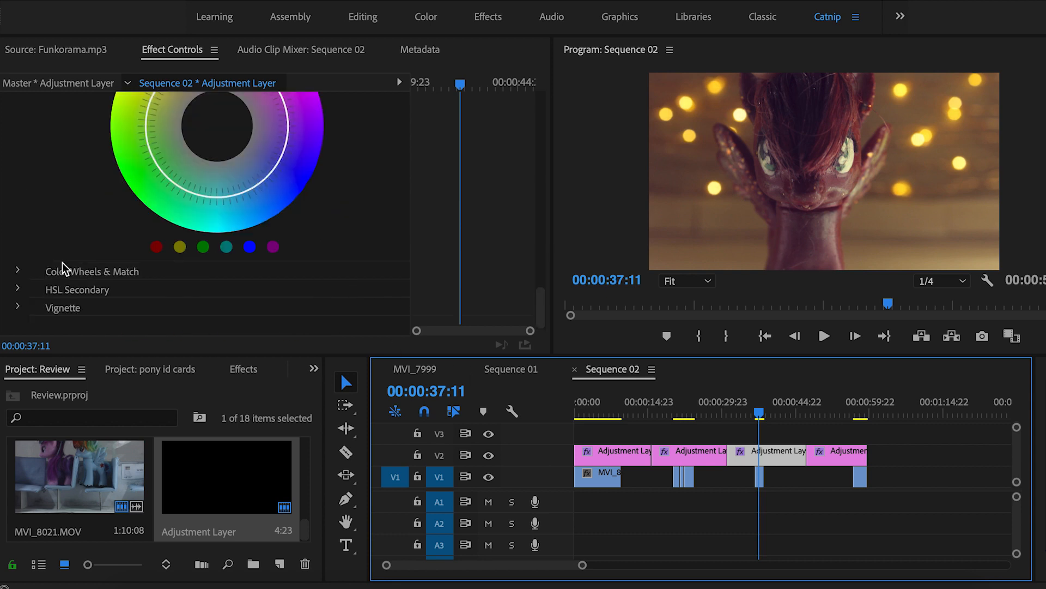
{"action": "left_click", "coordinate": [19, 308]}
{"action": "left_click", "coordinate": [210, 253]}
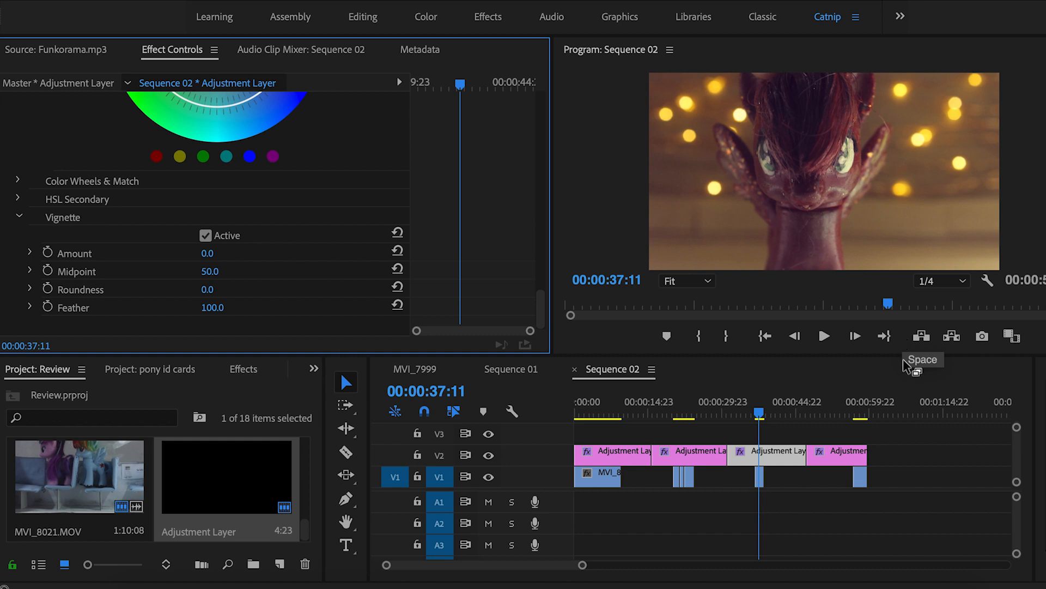
{"action": "left_click", "coordinate": [924, 439]}
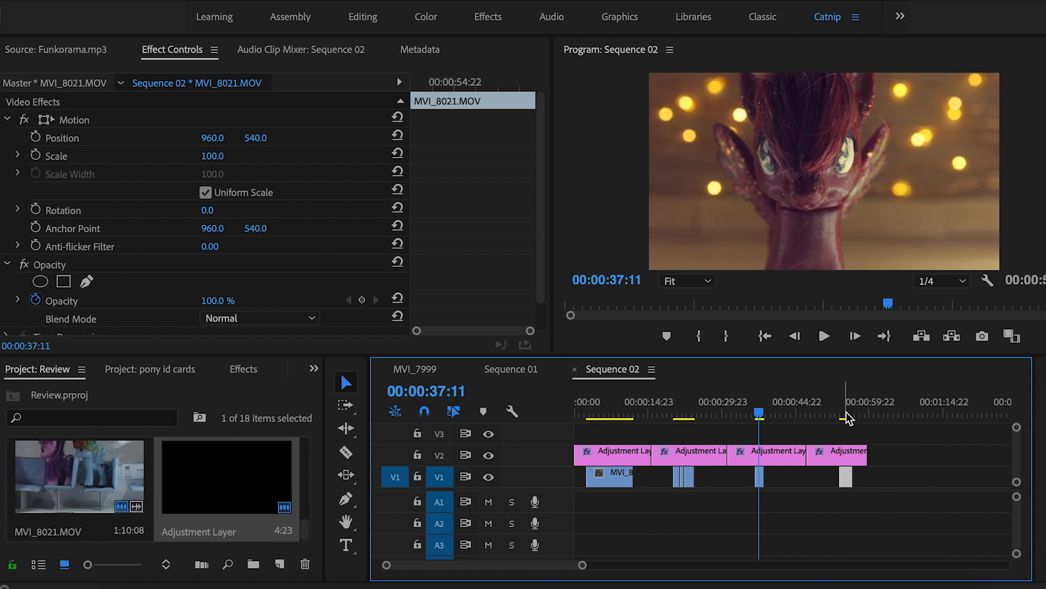
Move the playhead to 54:13, select the last adjustment layer, and collapse Basic Correction
{"action": "left_click", "coordinate": [844, 415]}
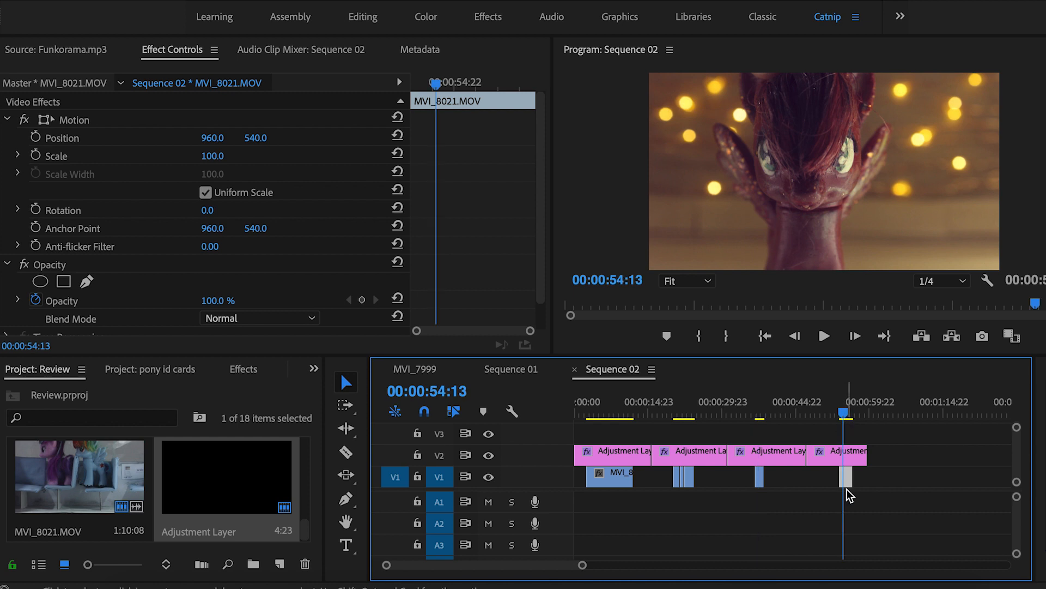
{"action": "scroll", "coordinate": [875, 475], "scroll_direction": "up", "scroll_amount": 3}
{"action": "mouse_move", "coordinate": [820, 408]}
{"action": "left_mouse_down"}
{"action": "mouse_move", "coordinate": [838, 412]}
{"action": "mouse_move", "coordinate": [827, 413]}
{"action": "left_mouse_up"}
{"action": "left_click", "coordinate": [829, 456]}
{"action": "left_click", "coordinate": [19, 217]}
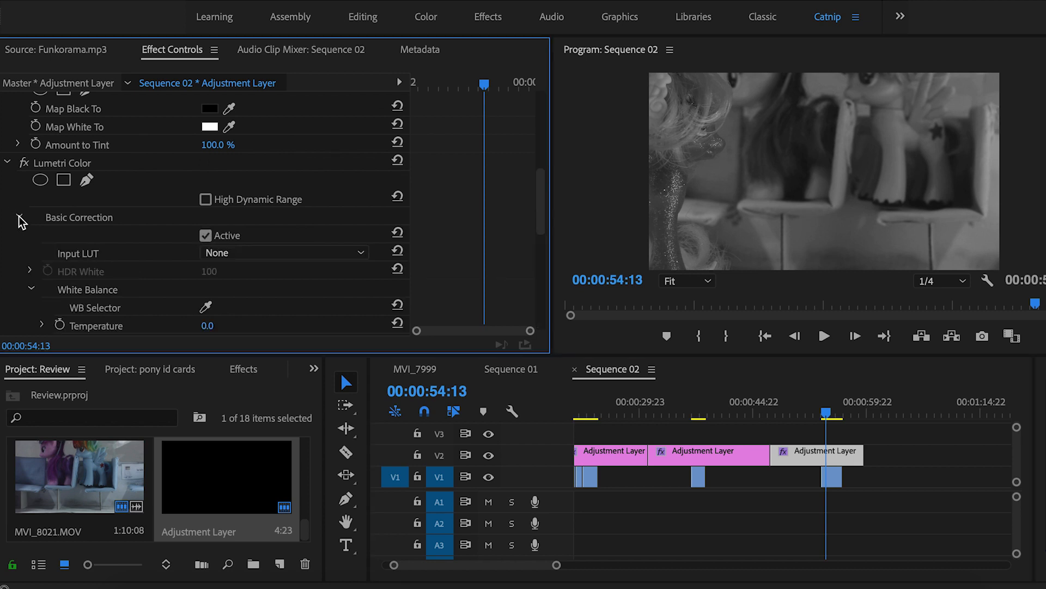
{"action": "left_click", "coordinate": [19, 217]}
{"action": "scroll", "coordinate": [53, 207], "scroll_direction": "up", "scroll_amount": 2}
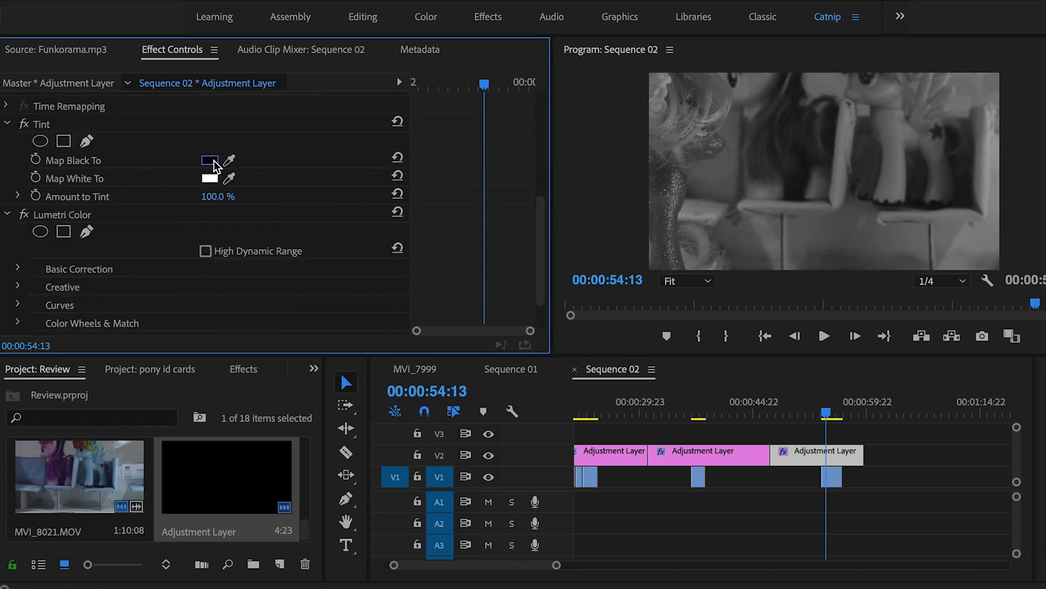
Set Tint Map Black To navy 12254A and Map White To soft pink FFA7A7
{"action": "left_click", "coordinate": [212, 162]}
{"action": "left_click", "coordinate": [586, 250]}
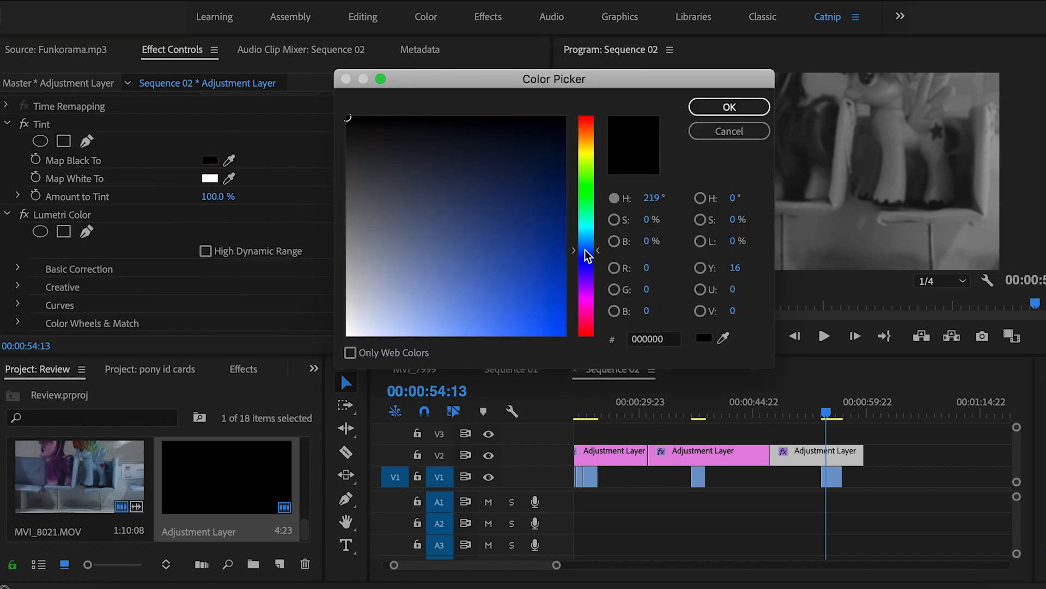
{"action": "mouse_move", "coordinate": [543, 246]}
{"action": "left_mouse_down"}
{"action": "mouse_move", "coordinate": [525, 173]}
{"action": "mouse_move", "coordinate": [513, 179]}
{"action": "left_mouse_up"}
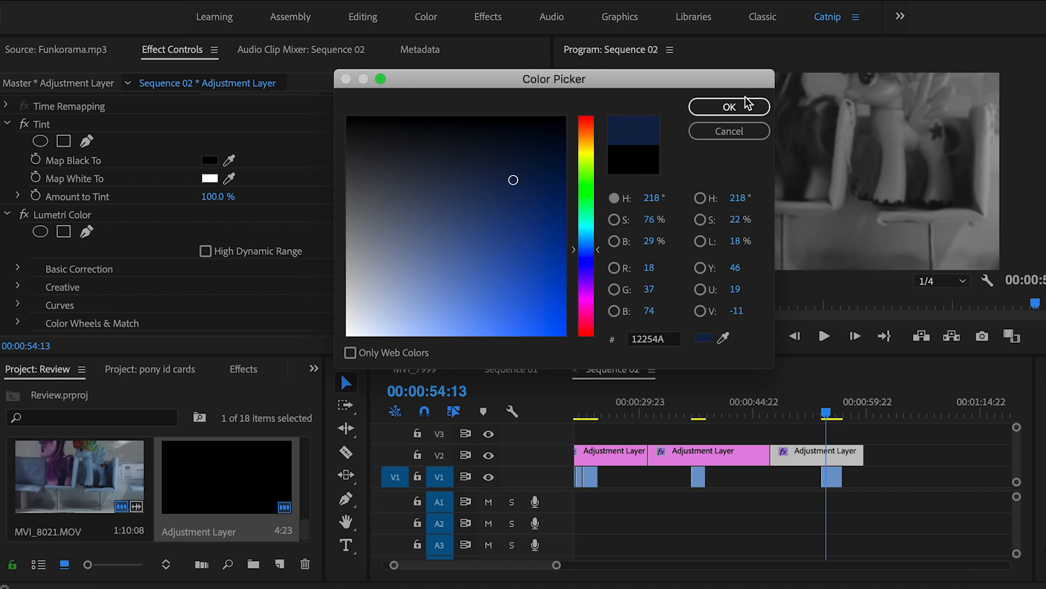
{"action": "left_click", "coordinate": [727, 109]}
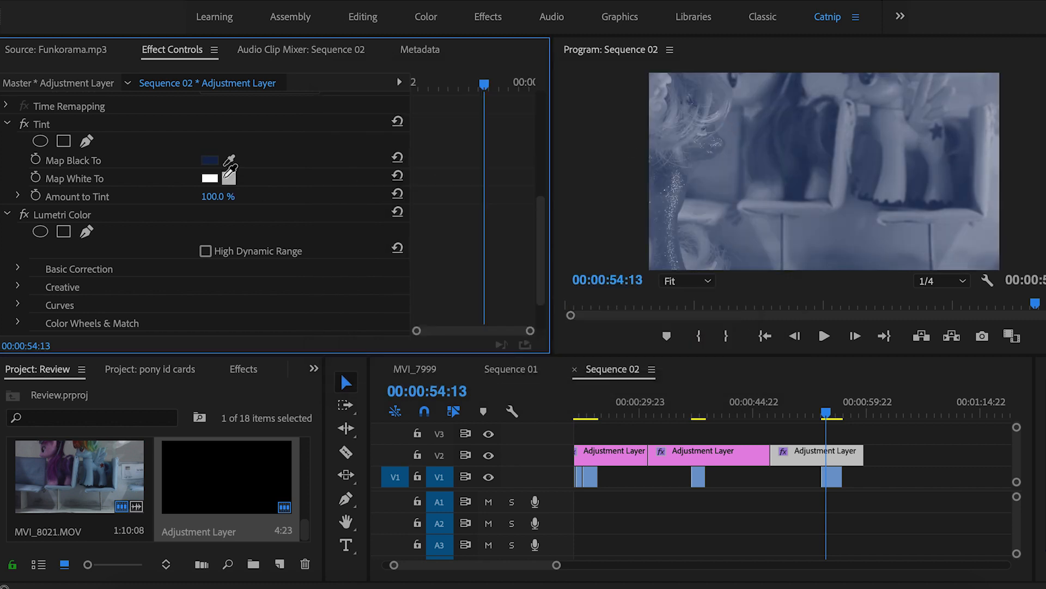
{"action": "left_click", "coordinate": [210, 178]}
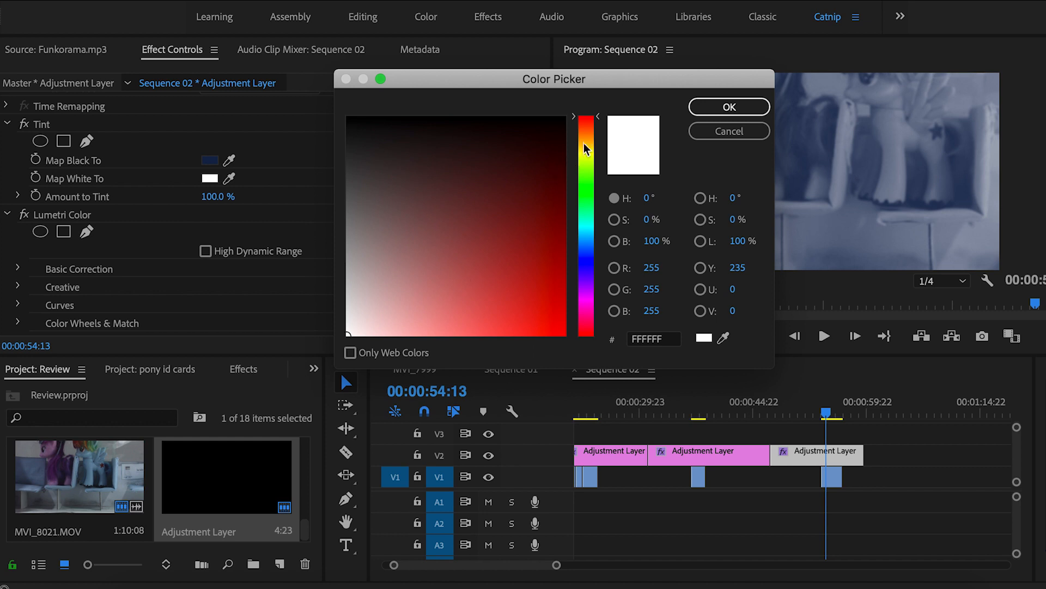
{"action": "left_click_drag", "start_coordinate": [423, 308], "coordinate": [422, 351]}
{"action": "left_click", "coordinate": [718, 106]}
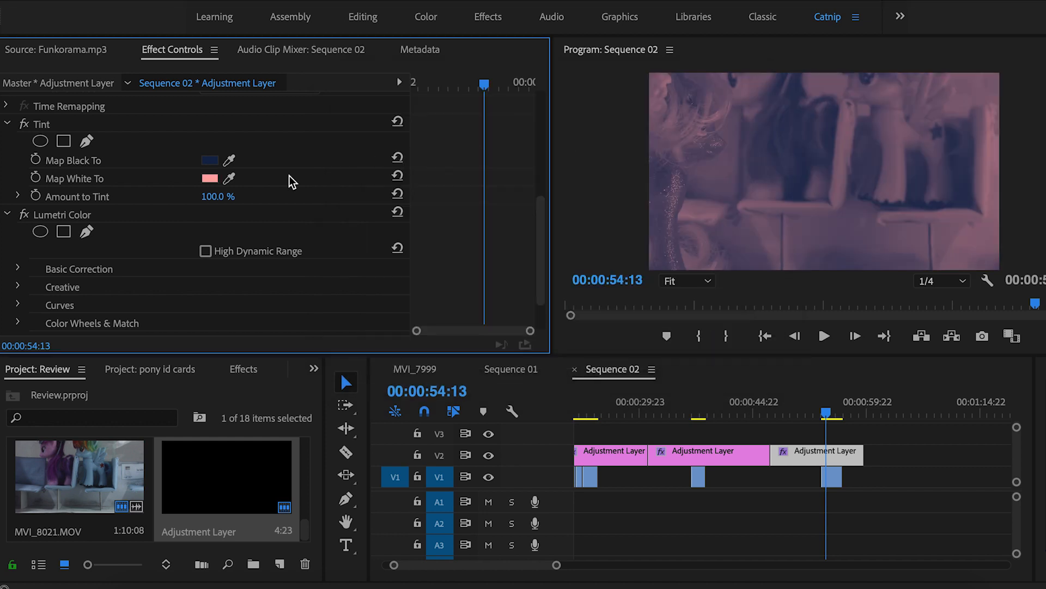
{"action": "left_click", "coordinate": [220, 196]}
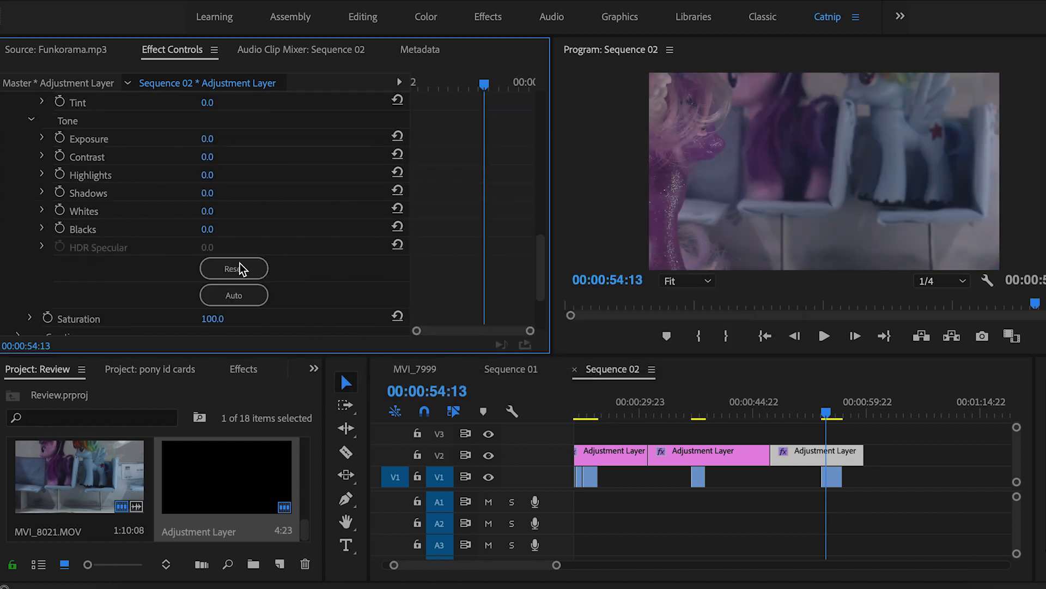
{"action": "scroll", "coordinate": [239, 264], "scroll_direction": "down", "scroll_amount": 1}
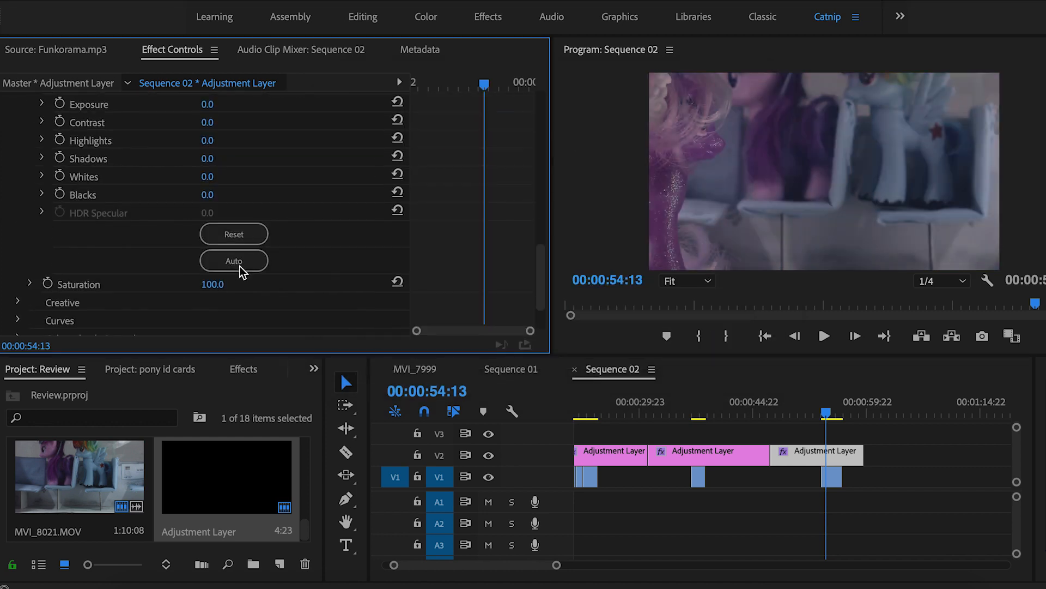
Commit a Lumetri saturation of 120 and save the project
{"action": "type", "text": "120"}
{"action": "key", "text": "Return"}
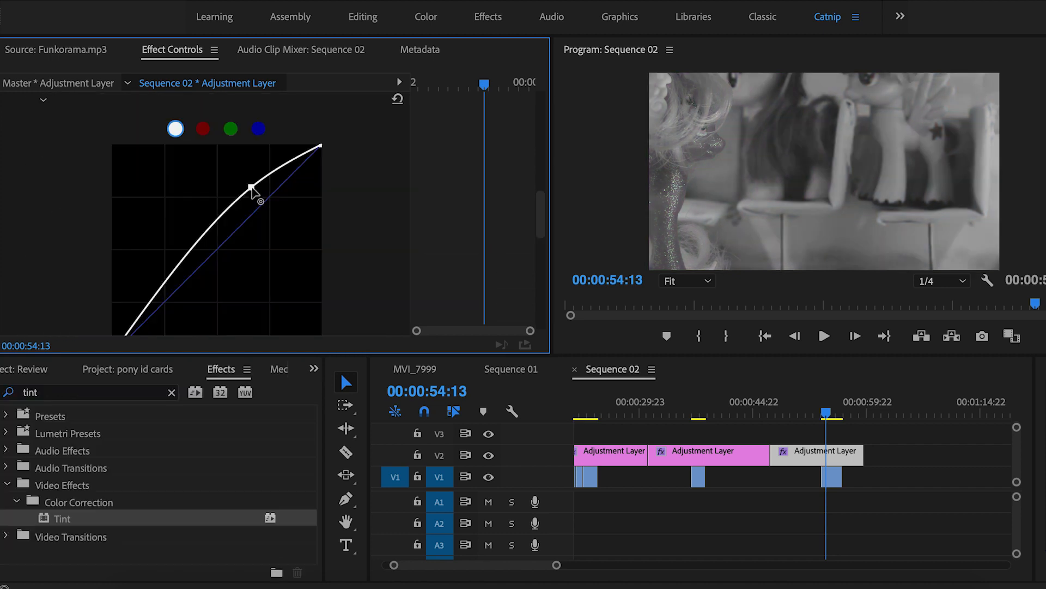
{"action": "mouse_move", "coordinate": [252, 190]}
{"action": "left_mouse_down"}
{"action": "mouse_move", "coordinate": [285, 231]}
{"action": "mouse_move", "coordinate": [256, 196]}
{"action": "mouse_move", "coordinate": [262, 206]}
{"action": "left_mouse_up"}
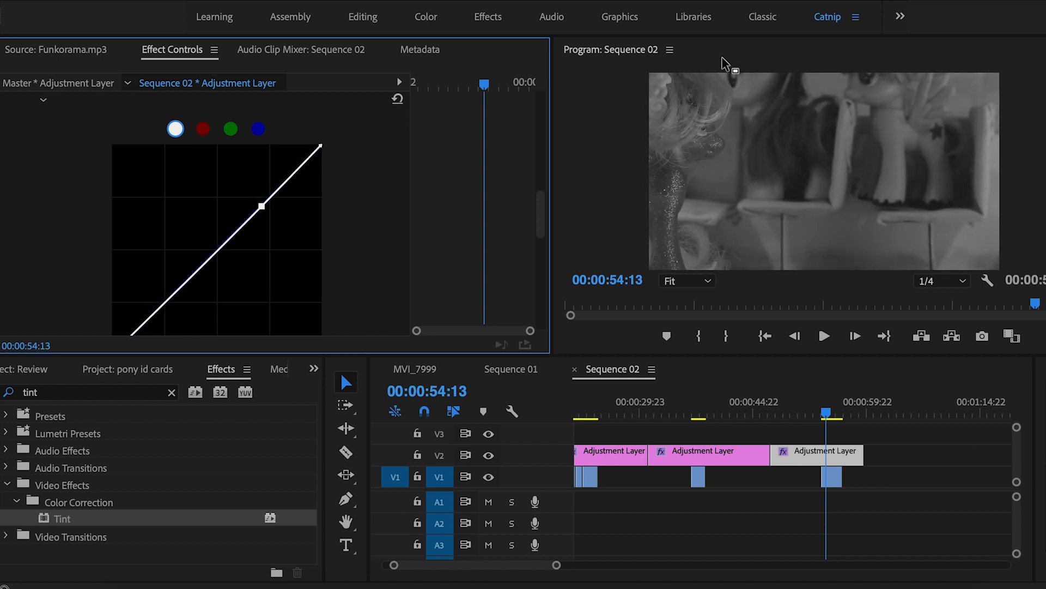
{"action": "key", "text": "ctrl+s"}
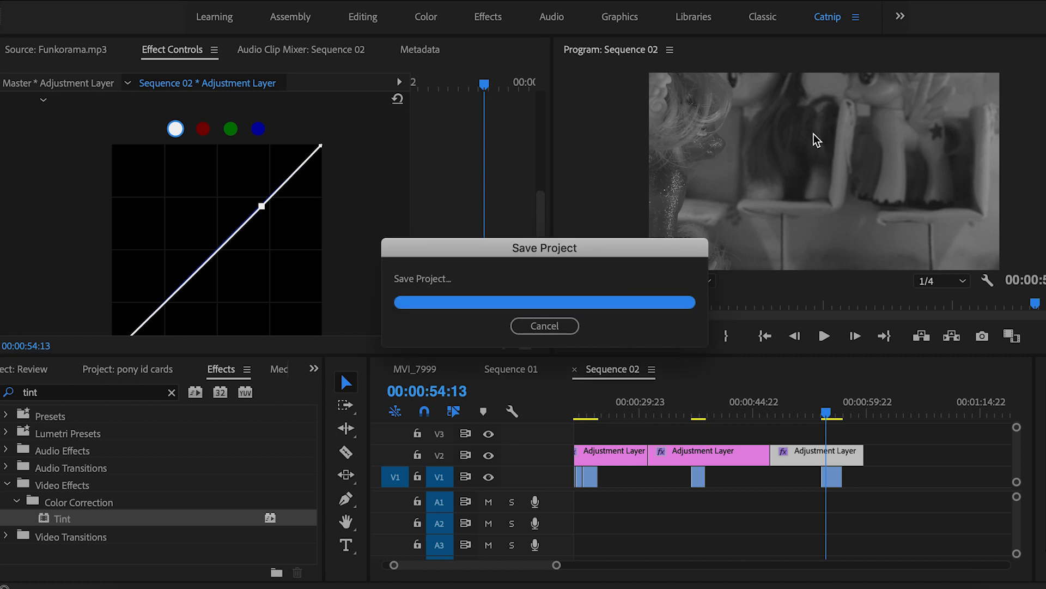
Reshape the RGB curve, top point in the corner and lower point lifted, to brighten the pony shot
{"action": "scroll", "coordinate": [402, 129], "scroll_direction": "down", "scroll_amount": 4}
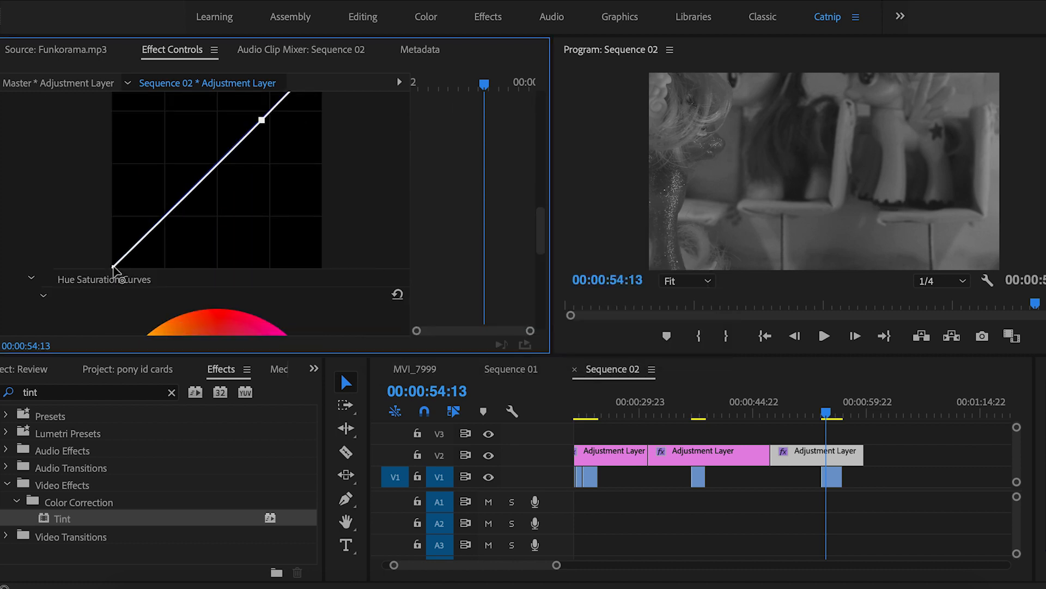
{"action": "mouse_move", "coordinate": [119, 270]}
{"action": "left_mouse_down"}
{"action": "mouse_move", "coordinate": [129, 271]}
{"action": "mouse_move", "coordinate": [114, 269]}
{"action": "left_mouse_up"}
{"action": "scroll", "coordinate": [385, 202], "scroll_direction": "up", "scroll_amount": 2}
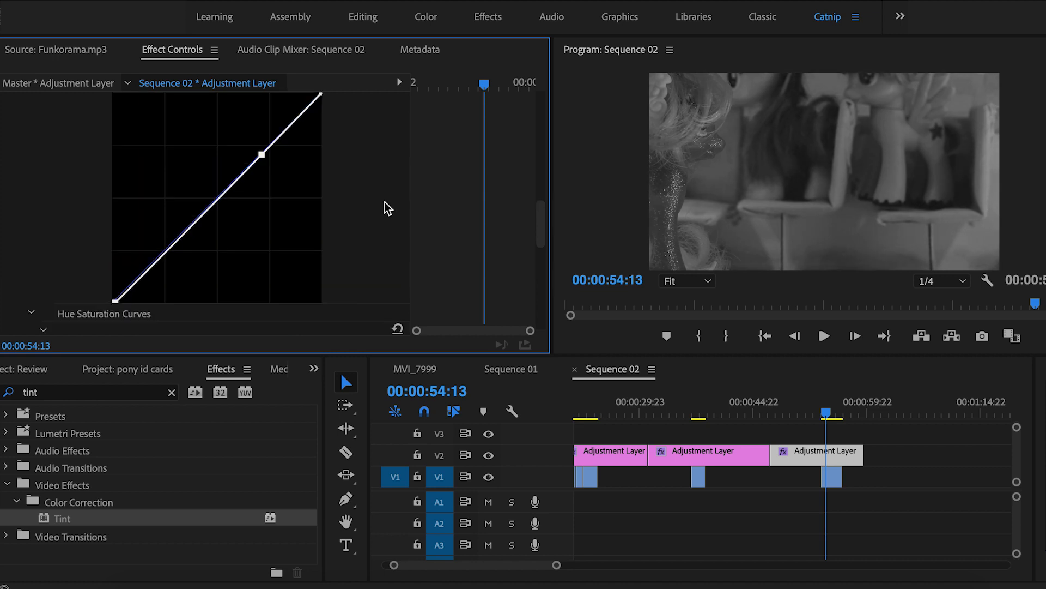
{"action": "left_click_drag", "start_coordinate": [262, 155], "coordinate": [183, 251]}
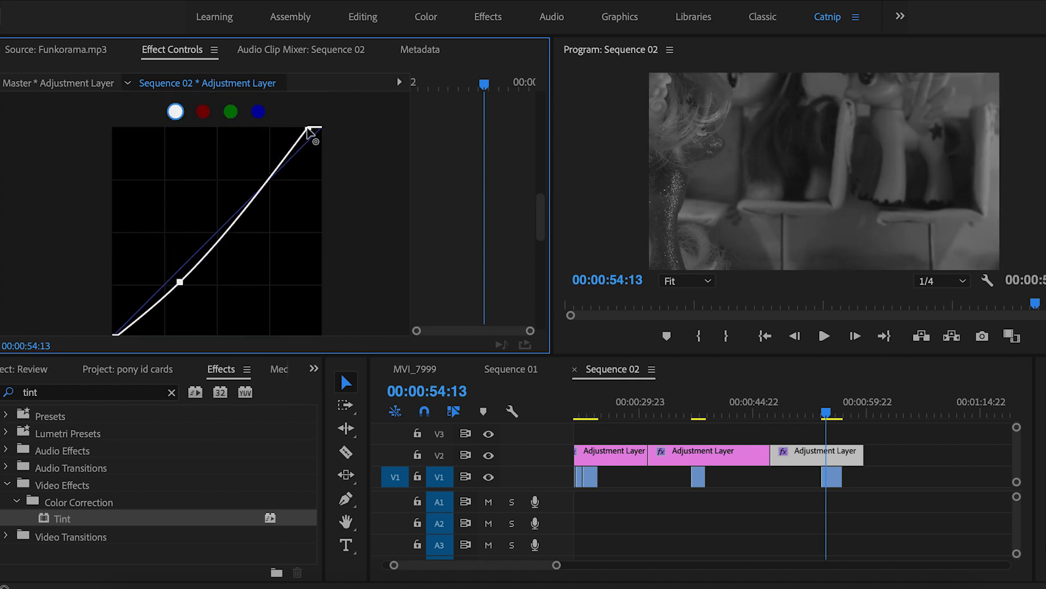
{"action": "left_click_drag", "start_coordinate": [308, 130], "coordinate": [320, 128]}
{"action": "left_click_drag", "start_coordinate": [180, 282], "coordinate": [289, 152]}
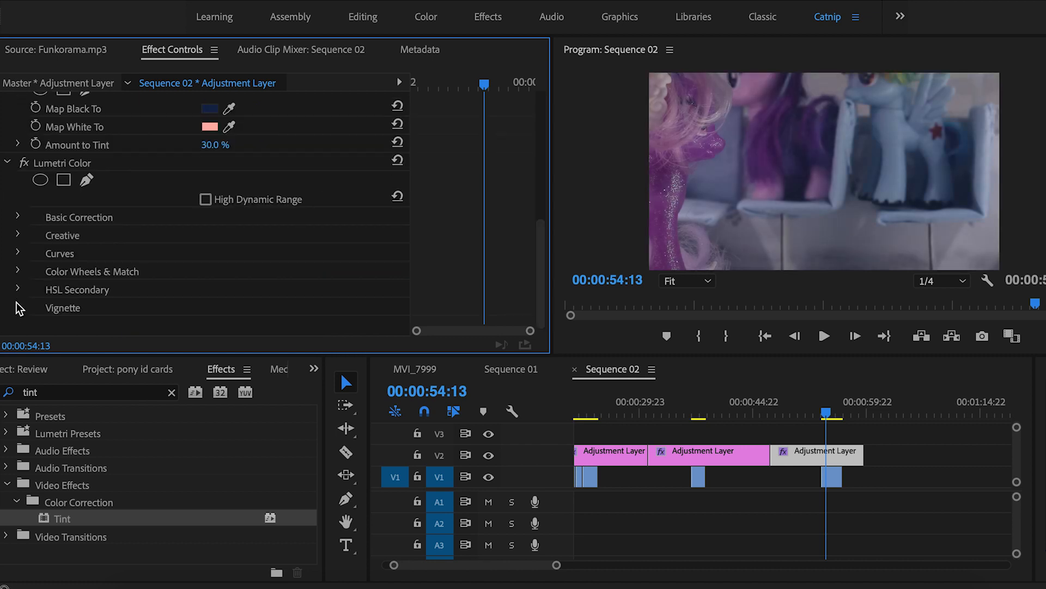
{"action": "left_click", "coordinate": [16, 302]}
{"action": "scroll", "coordinate": [121, 269], "scroll_direction": "down", "scroll_amount": 3}
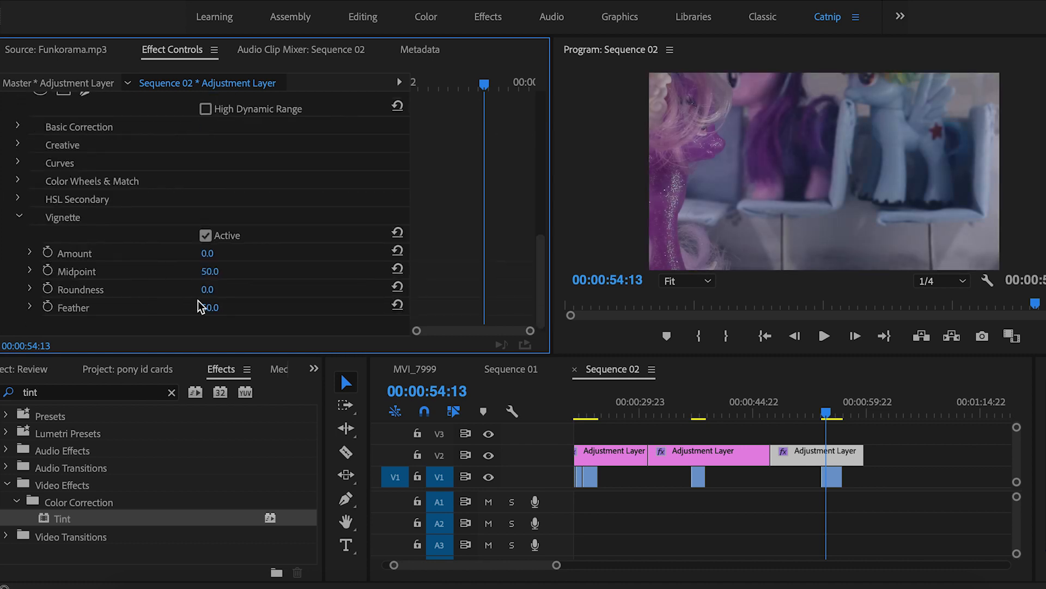
Set the Tint Map Black To colour to a dark purple
{"action": "left_click", "coordinate": [18, 217]}
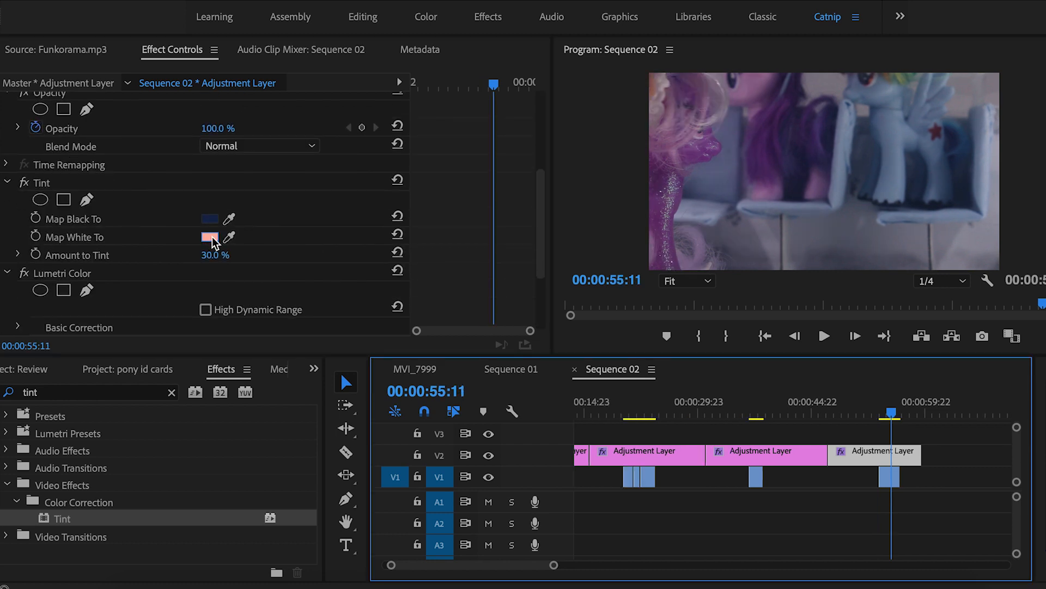
{"action": "left_click", "coordinate": [211, 236]}
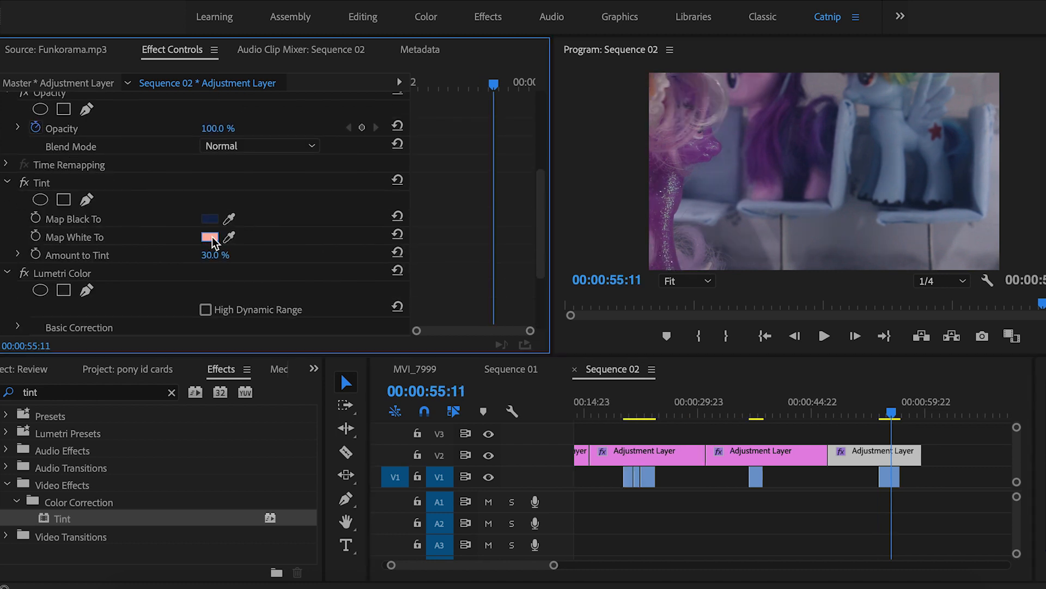
{"action": "left_click", "coordinate": [742, 129]}
{"action": "left_click", "coordinate": [210, 218]}
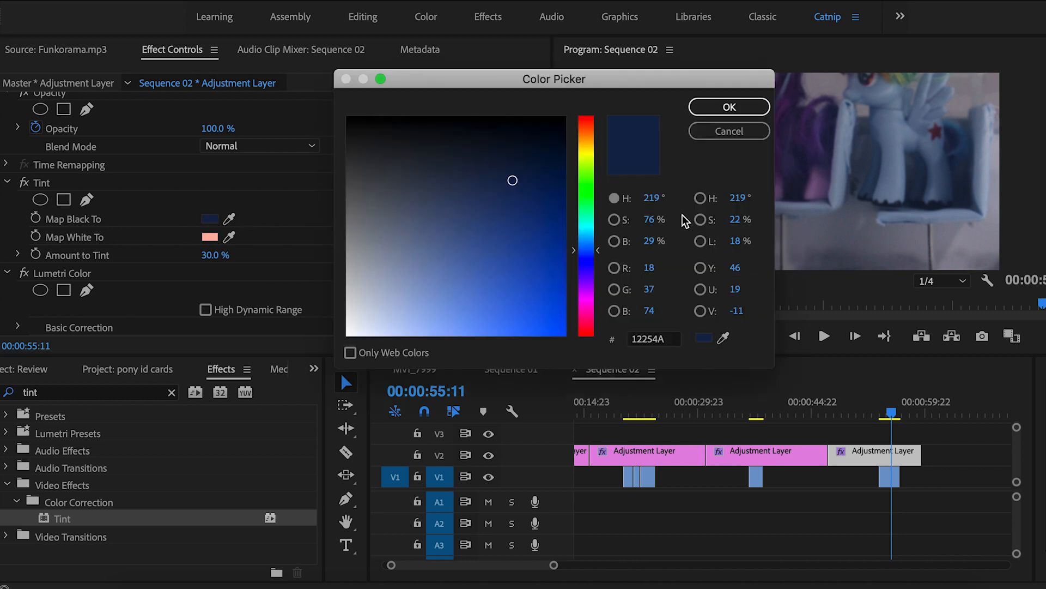
{"action": "left_click", "coordinate": [586, 267]}
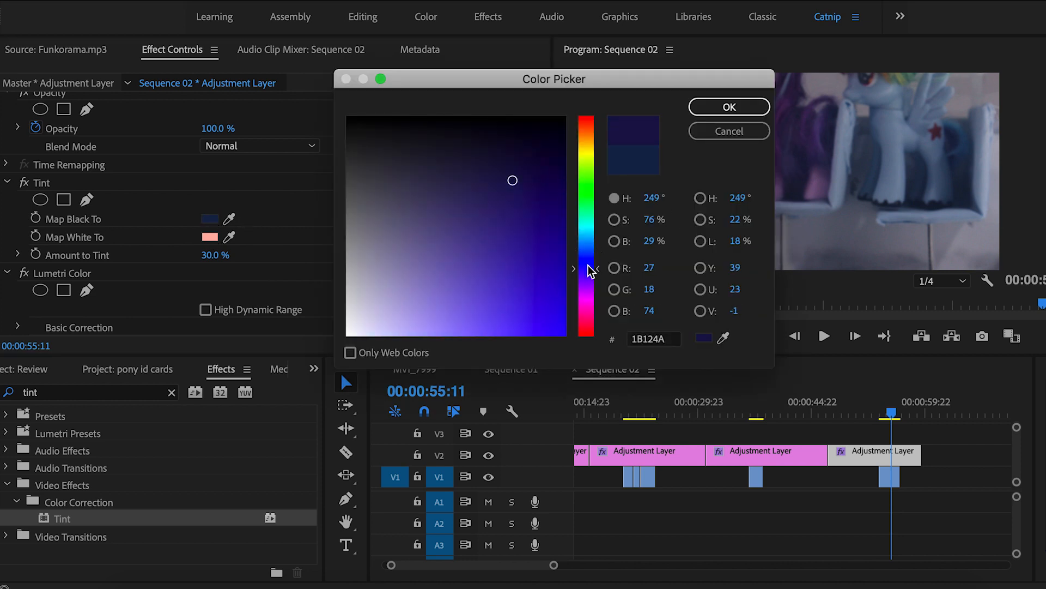
{"action": "left_click_drag", "start_coordinate": [587, 269], "coordinate": [585, 281]}
{"action": "key", "text": "Return"}
Refine the dark purple for mapped blacks, comparing with the adjustment track toggled off and on
{"action": "left_click", "coordinate": [205, 221]}
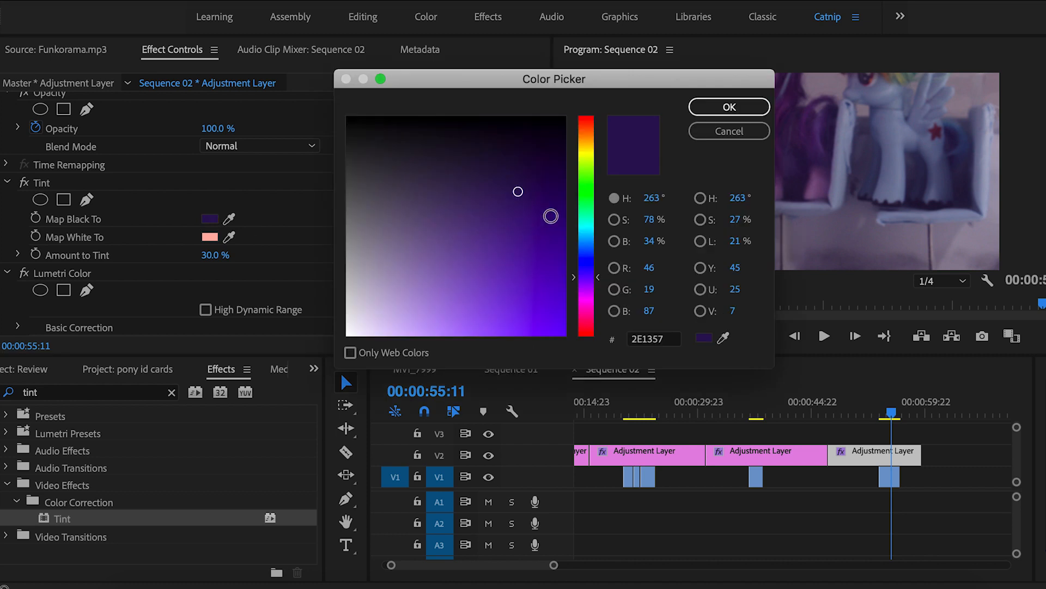
{"action": "left_click", "coordinate": [527, 178]}
{"action": "left_click", "coordinate": [717, 109]}
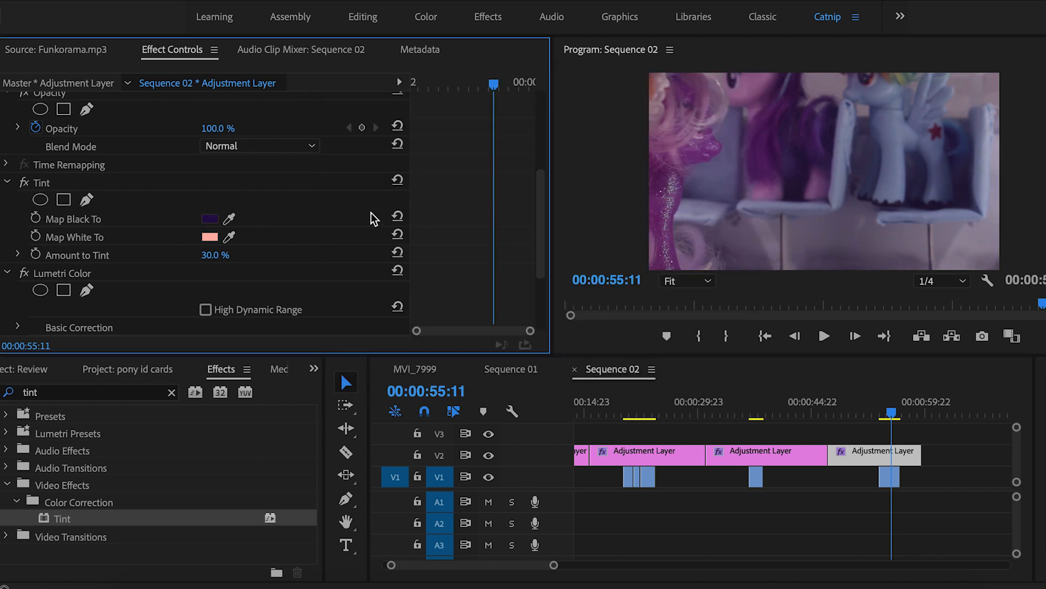
{"action": "left_click", "coordinate": [211, 219]}
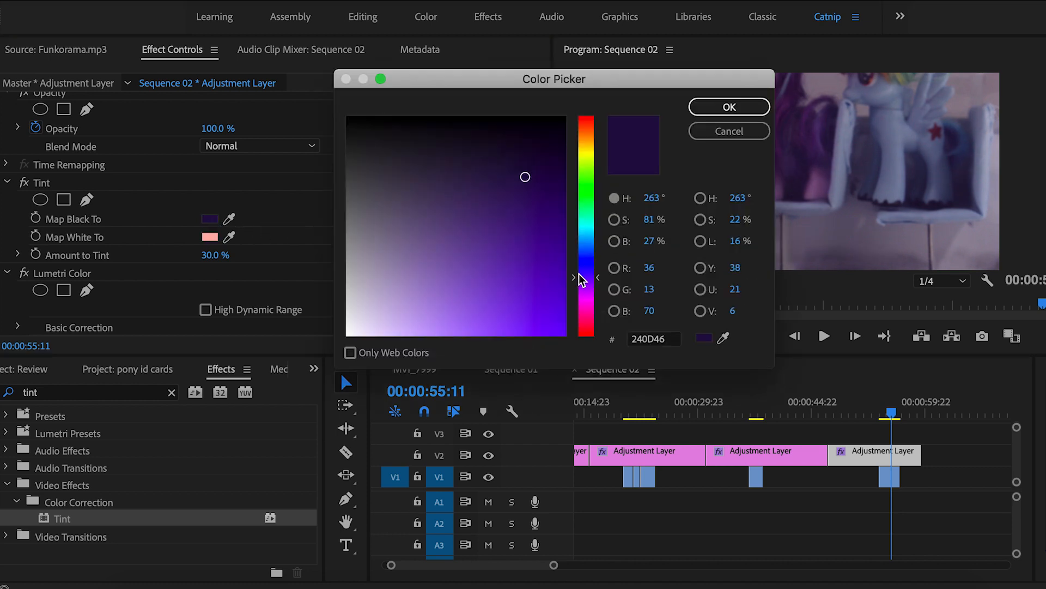
{"action": "left_click_drag", "start_coordinate": [583, 275], "coordinate": [583, 277]}
{"action": "left_click", "coordinate": [729, 107]}
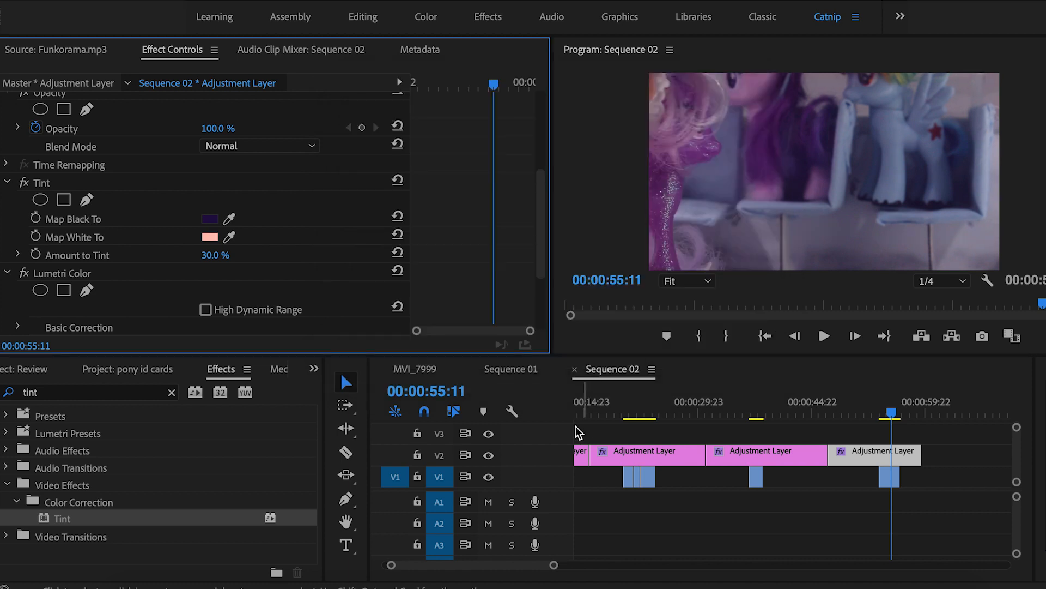
{"action": "left_click", "coordinate": [487, 455]}
{"action": "left_click", "coordinate": [487, 455]}
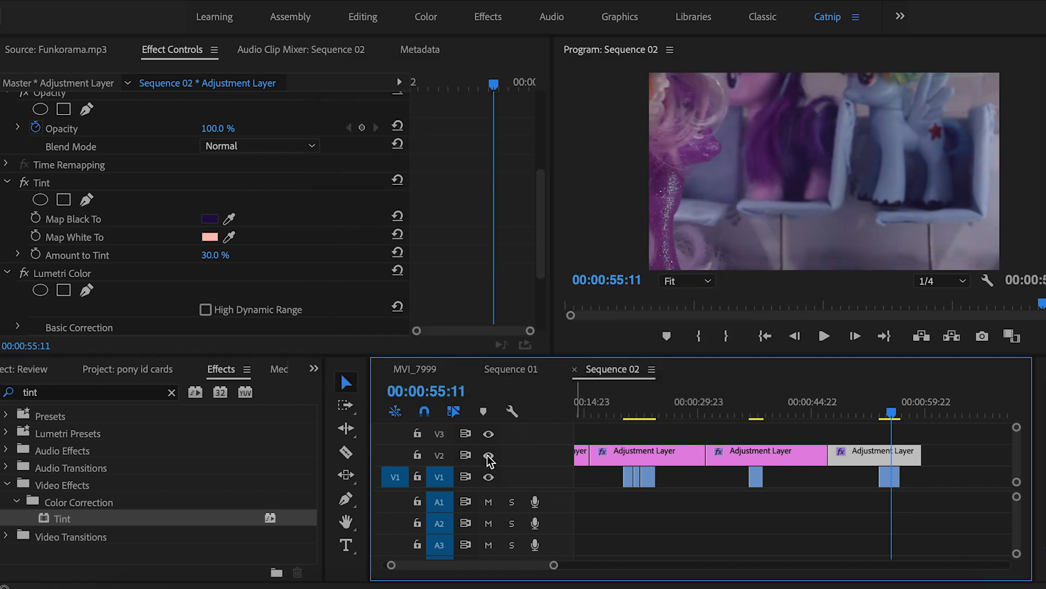
{"action": "left_click", "coordinate": [487, 456]}
{"action": "left_click", "coordinate": [210, 219]}
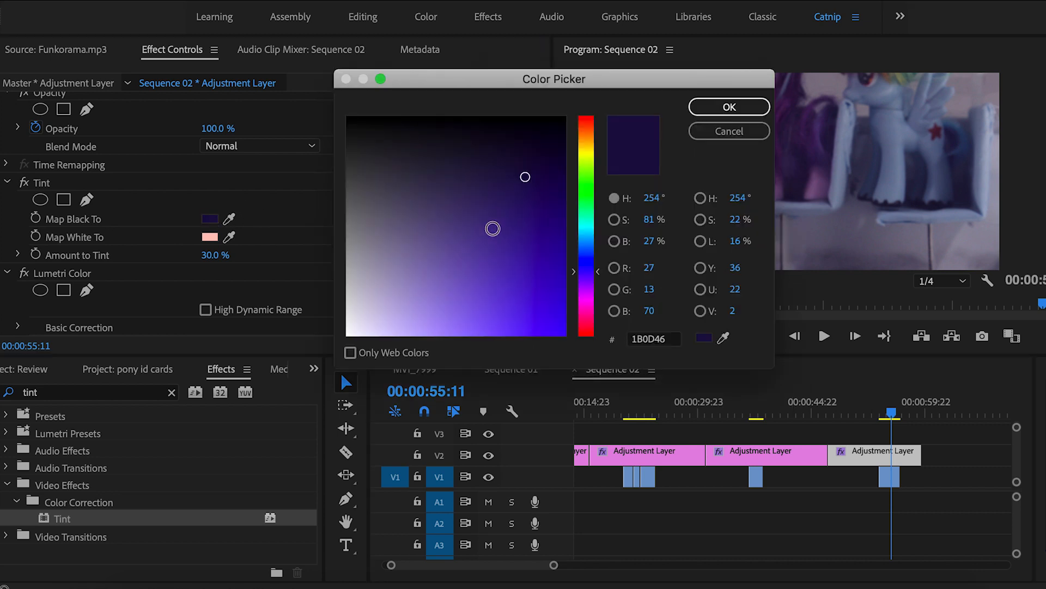
{"action": "left_click", "coordinate": [528, 176]}
{"action": "left_click", "coordinate": [730, 131]}
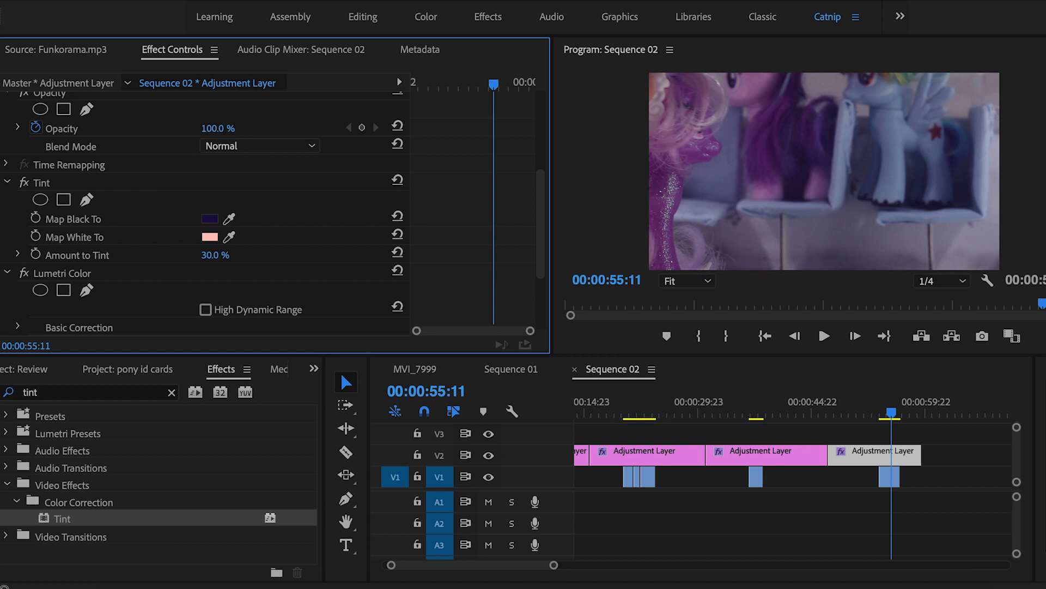
Set the Tint Map White To colour to a warm cream (FFD397)
{"action": "left_click", "coordinate": [210, 236]}
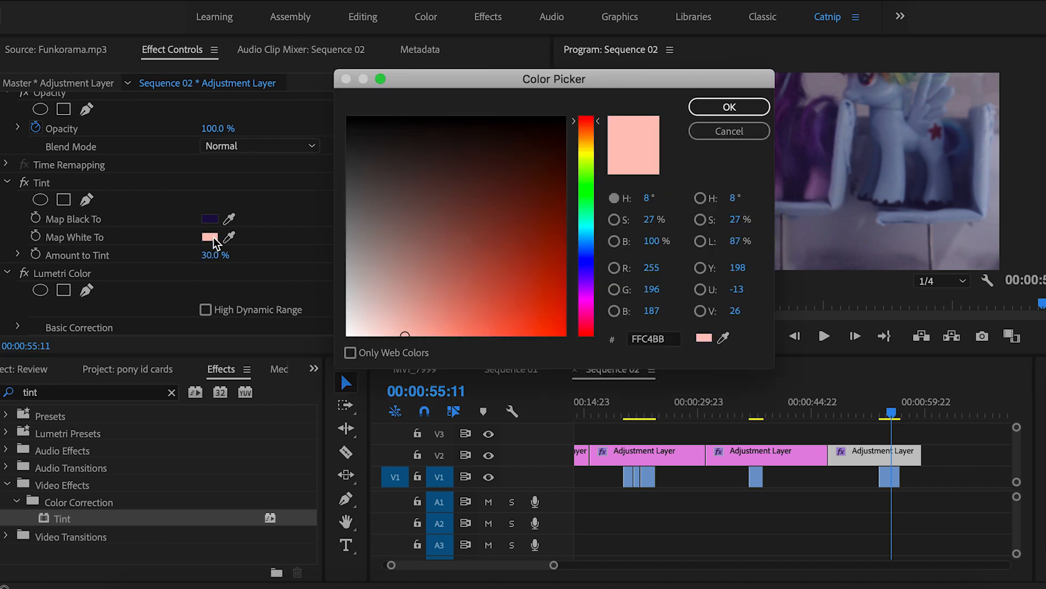
{"action": "left_click", "coordinate": [584, 136]}
{"action": "left_click", "coordinate": [712, 105]}
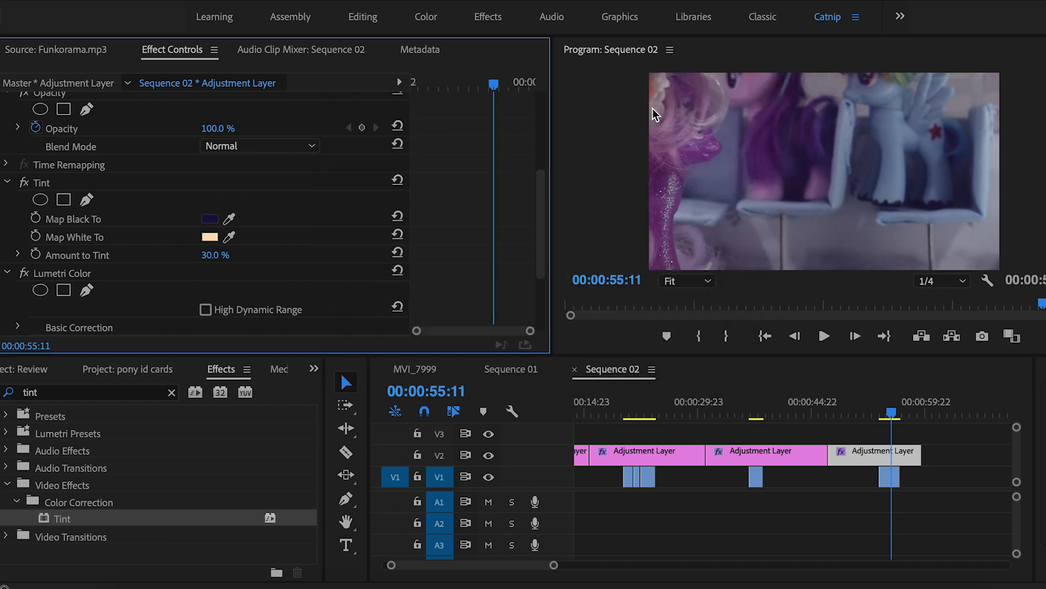
{"action": "left_click", "coordinate": [209, 238]}
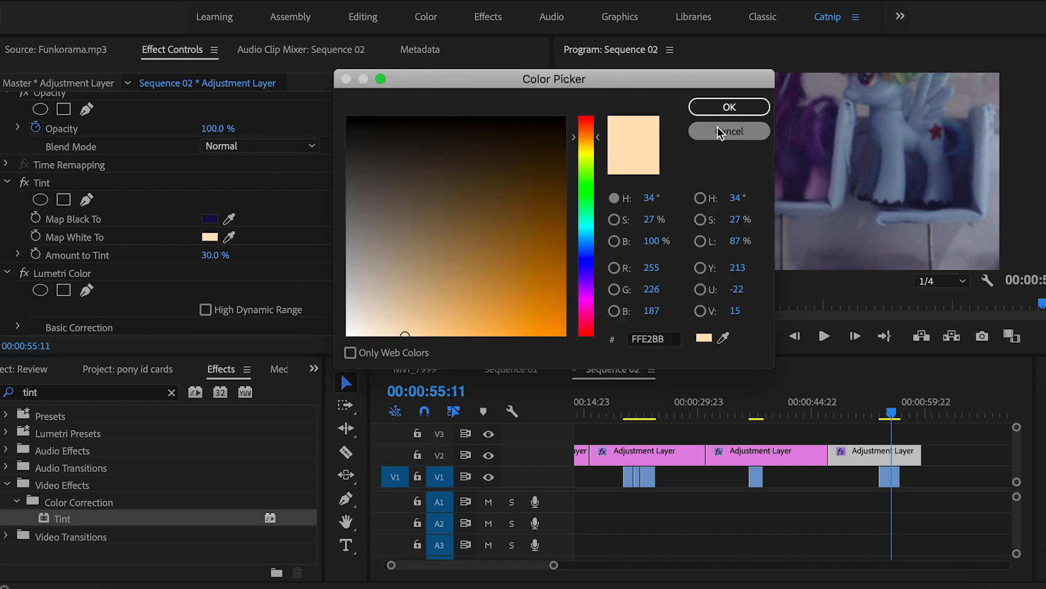
{"action": "left_click", "coordinate": [436, 334]}
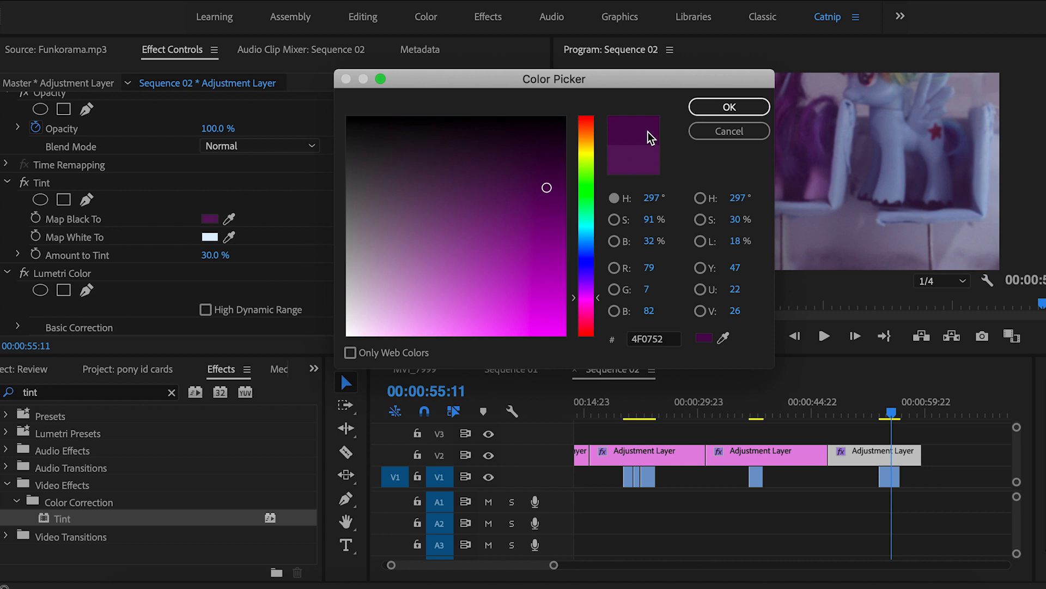
{"action": "left_click", "coordinate": [698, 110]}
Lower Lumetri Basic Correction Temperature to -10 and compare the result with the adjustment track toggled
{"action": "scroll", "coordinate": [332, 172], "scroll_direction": "down", "scroll_amount": 2}
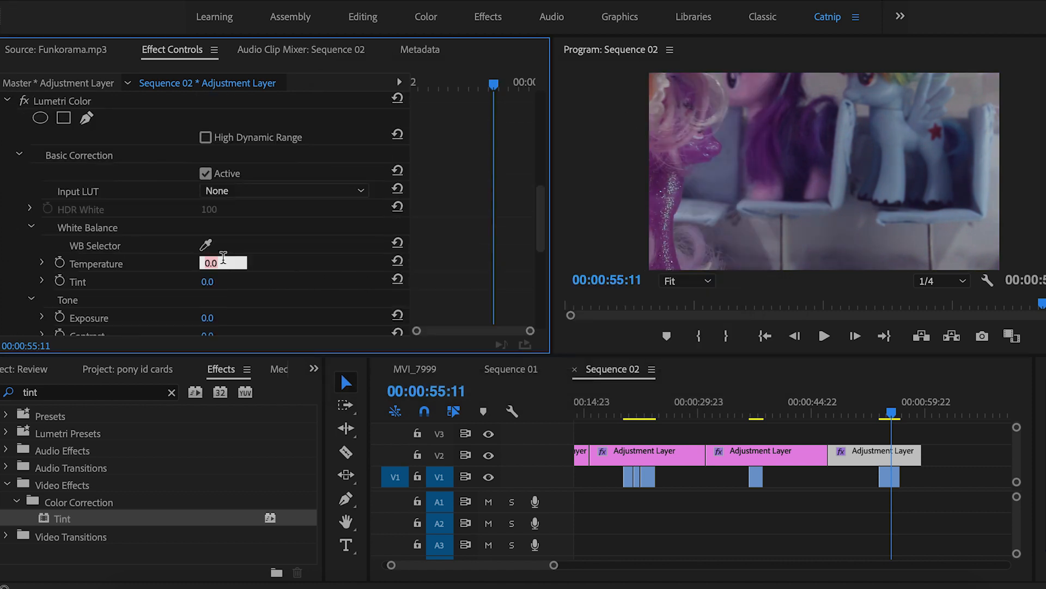
{"action": "type", "text": "-5"}
{"action": "key", "text": "Return"}
{"action": "left_click", "coordinate": [208, 265]}
{"action": "type", "text": "-10"}
{"action": "key", "text": "Return"}
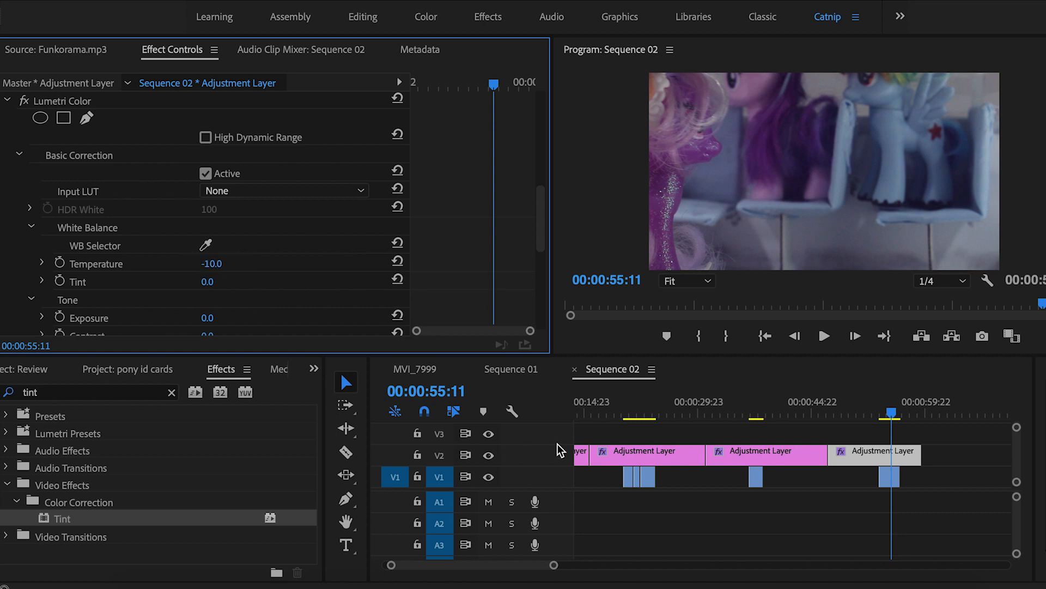
{"action": "left_click", "coordinate": [488, 454]}
{"action": "left_click", "coordinate": [489, 454]}
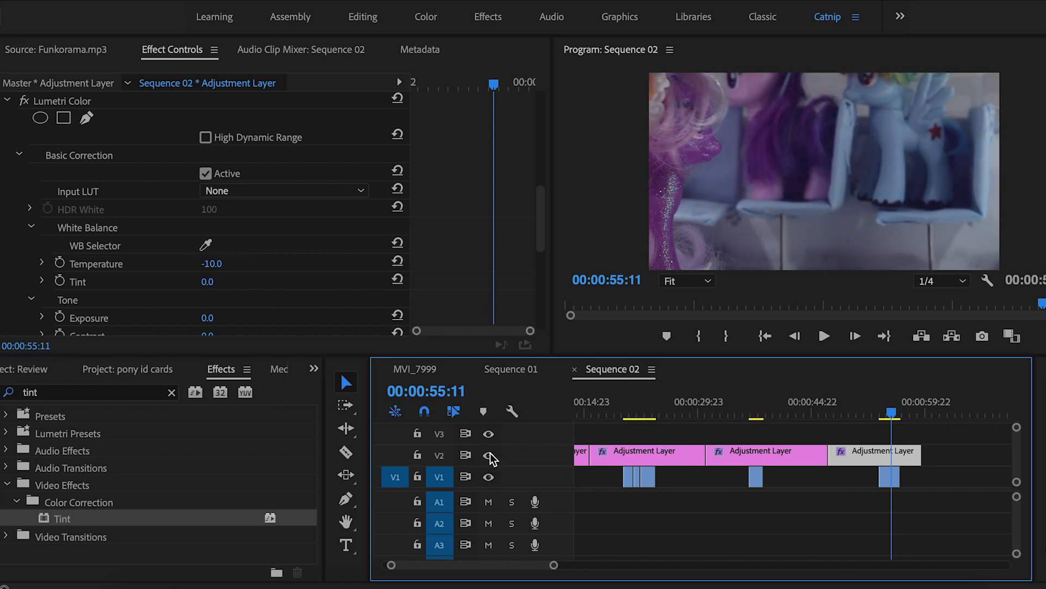
{"action": "left_click", "coordinate": [1007, 486]}
{"action": "key", "text": "minus"}
{"action": "key", "text": "minus"}
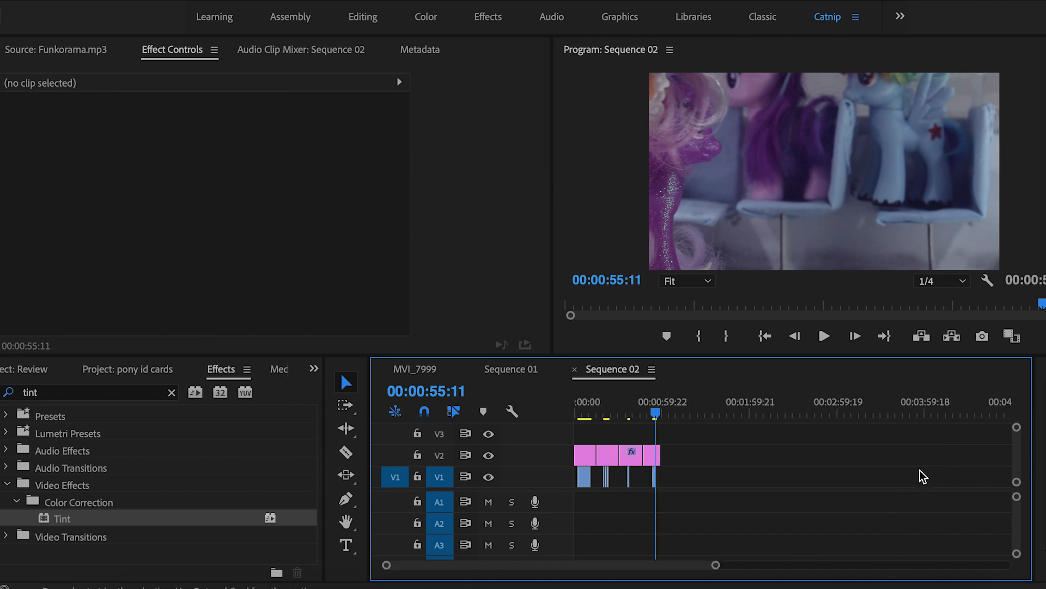
{"action": "key", "text": "equal"}
{"action": "key", "text": "equal"}
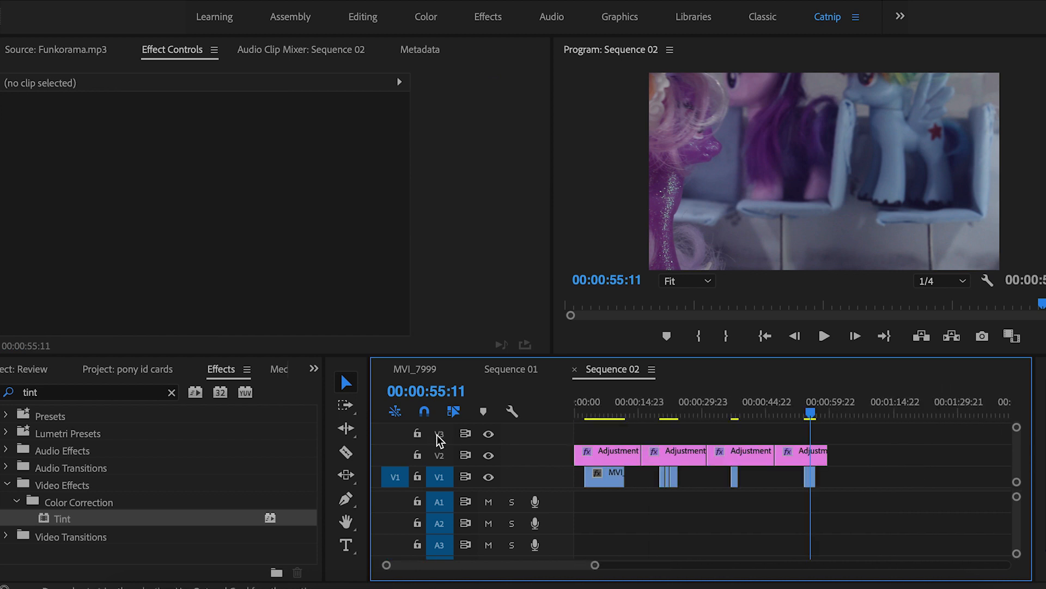
{"action": "left_click", "coordinate": [603, 409]}
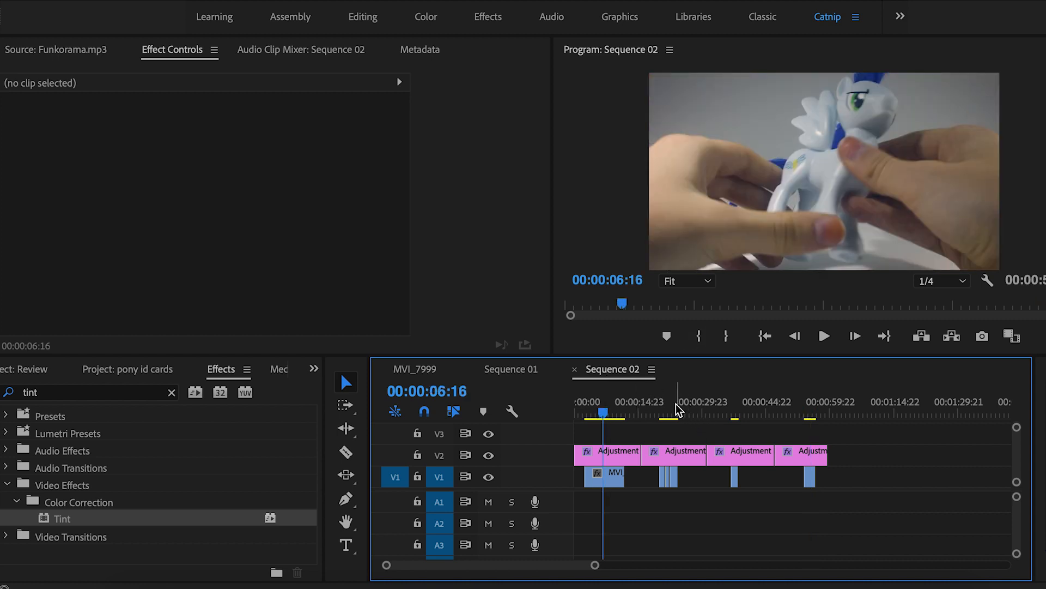
{"action": "left_click_drag", "start_coordinate": [677, 409], "coordinate": [664, 410]}
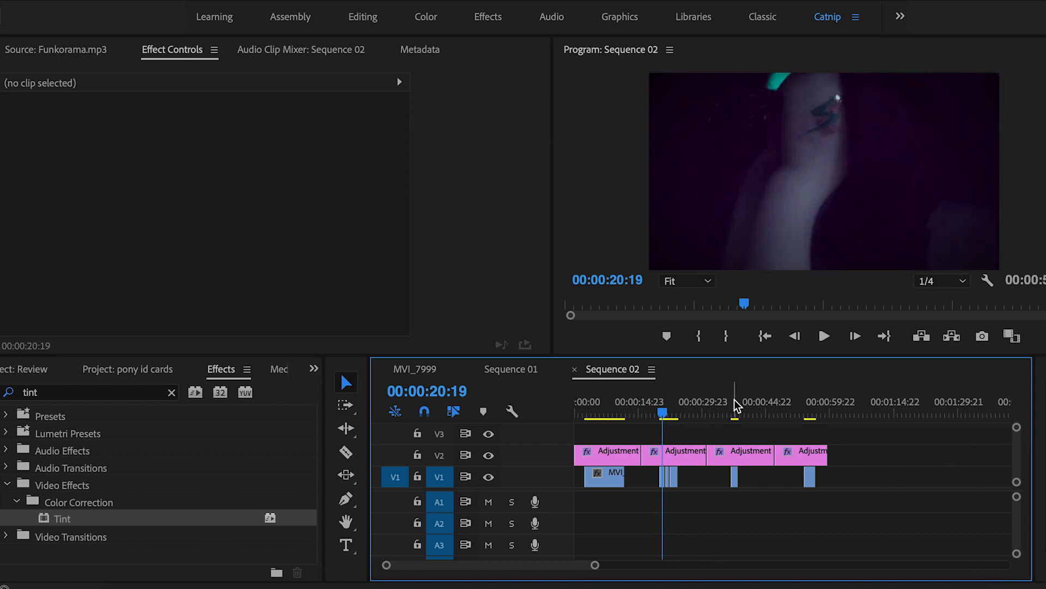
{"action": "left_click", "coordinate": [739, 406]}
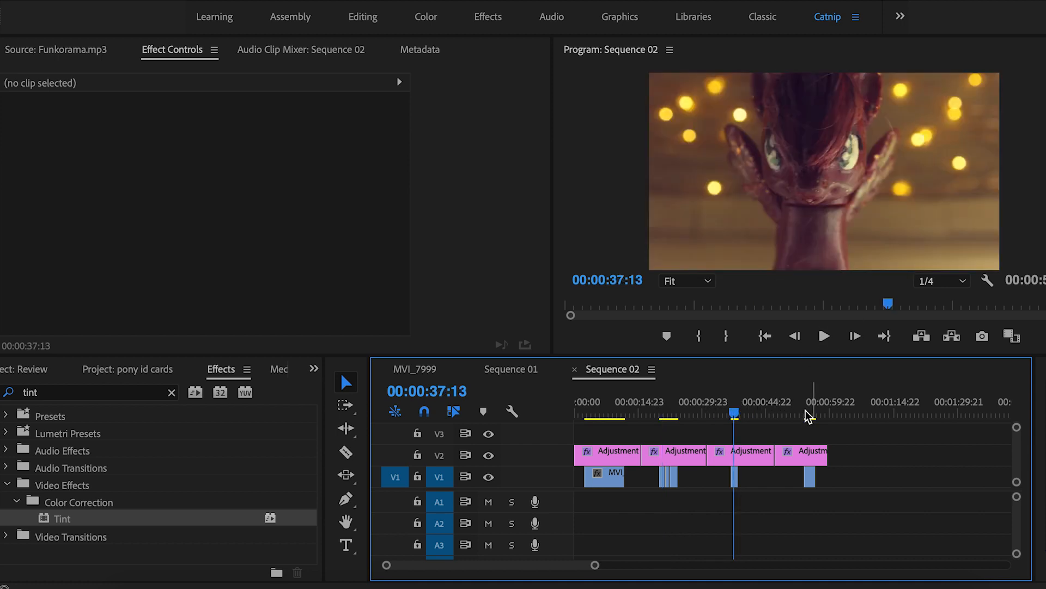
{"action": "left_click", "coordinate": [810, 410]}
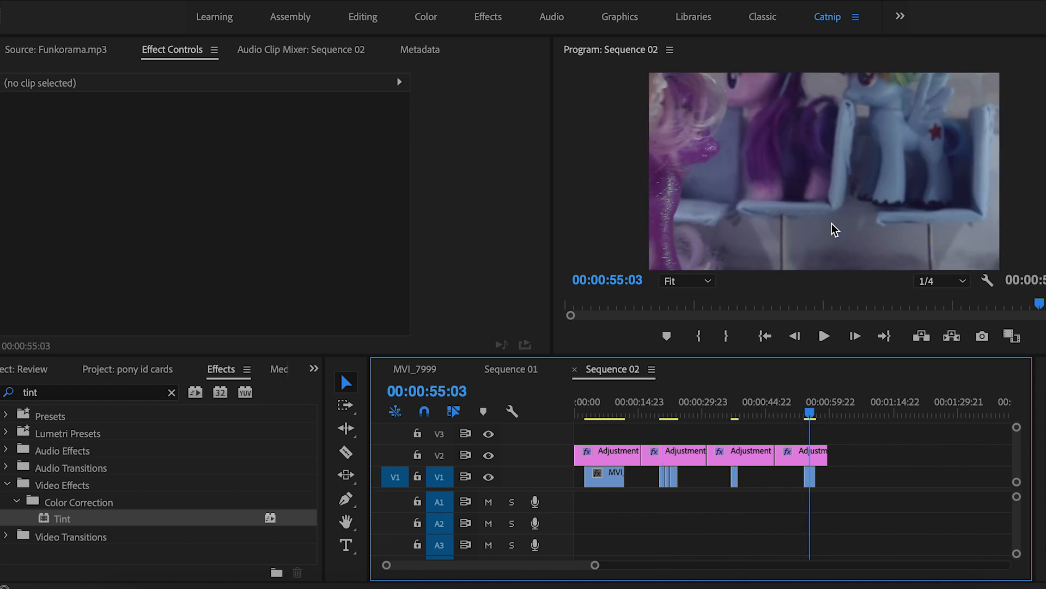